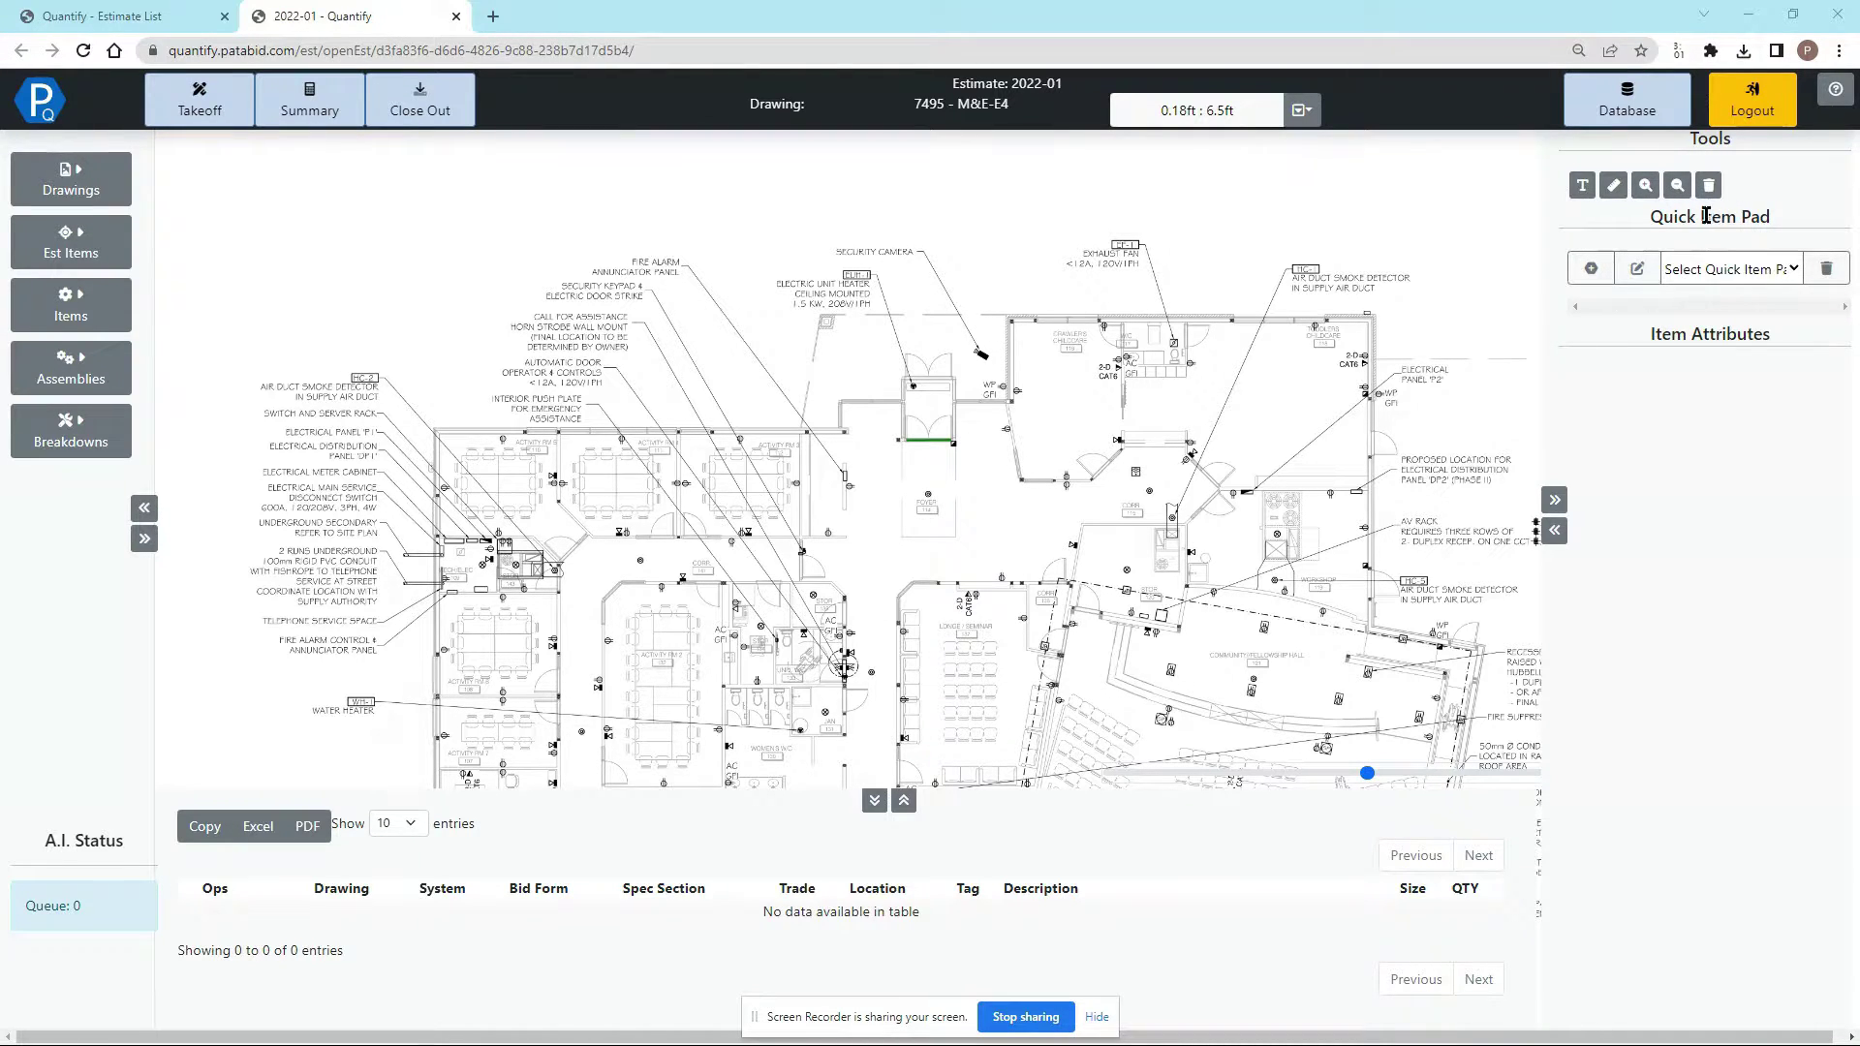
Step: Open the item database and expand Quantify Database > Electrical > Cable & Wires > Feeder
{"action": "left_click_drag", "start_coordinate": [1649, 216], "coordinate": [1774, 227]}
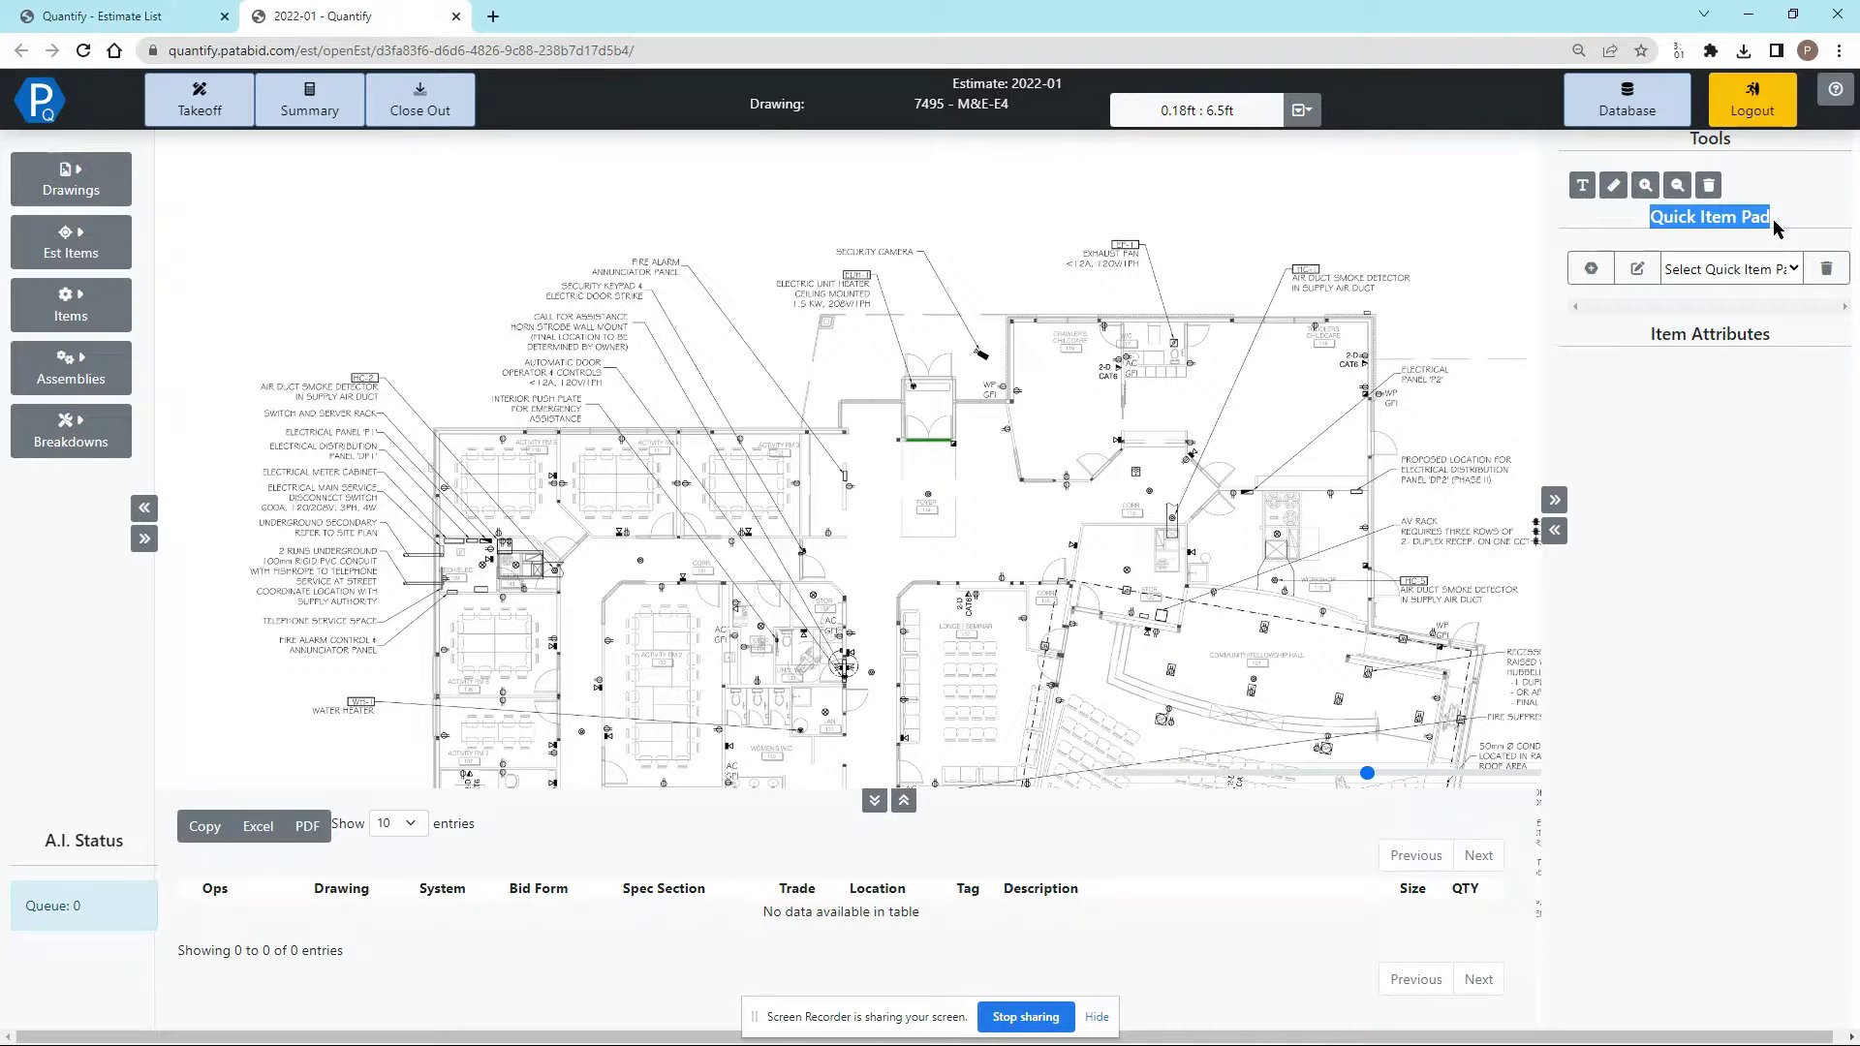
{"action": "left_click", "coordinate": [1768, 224]}
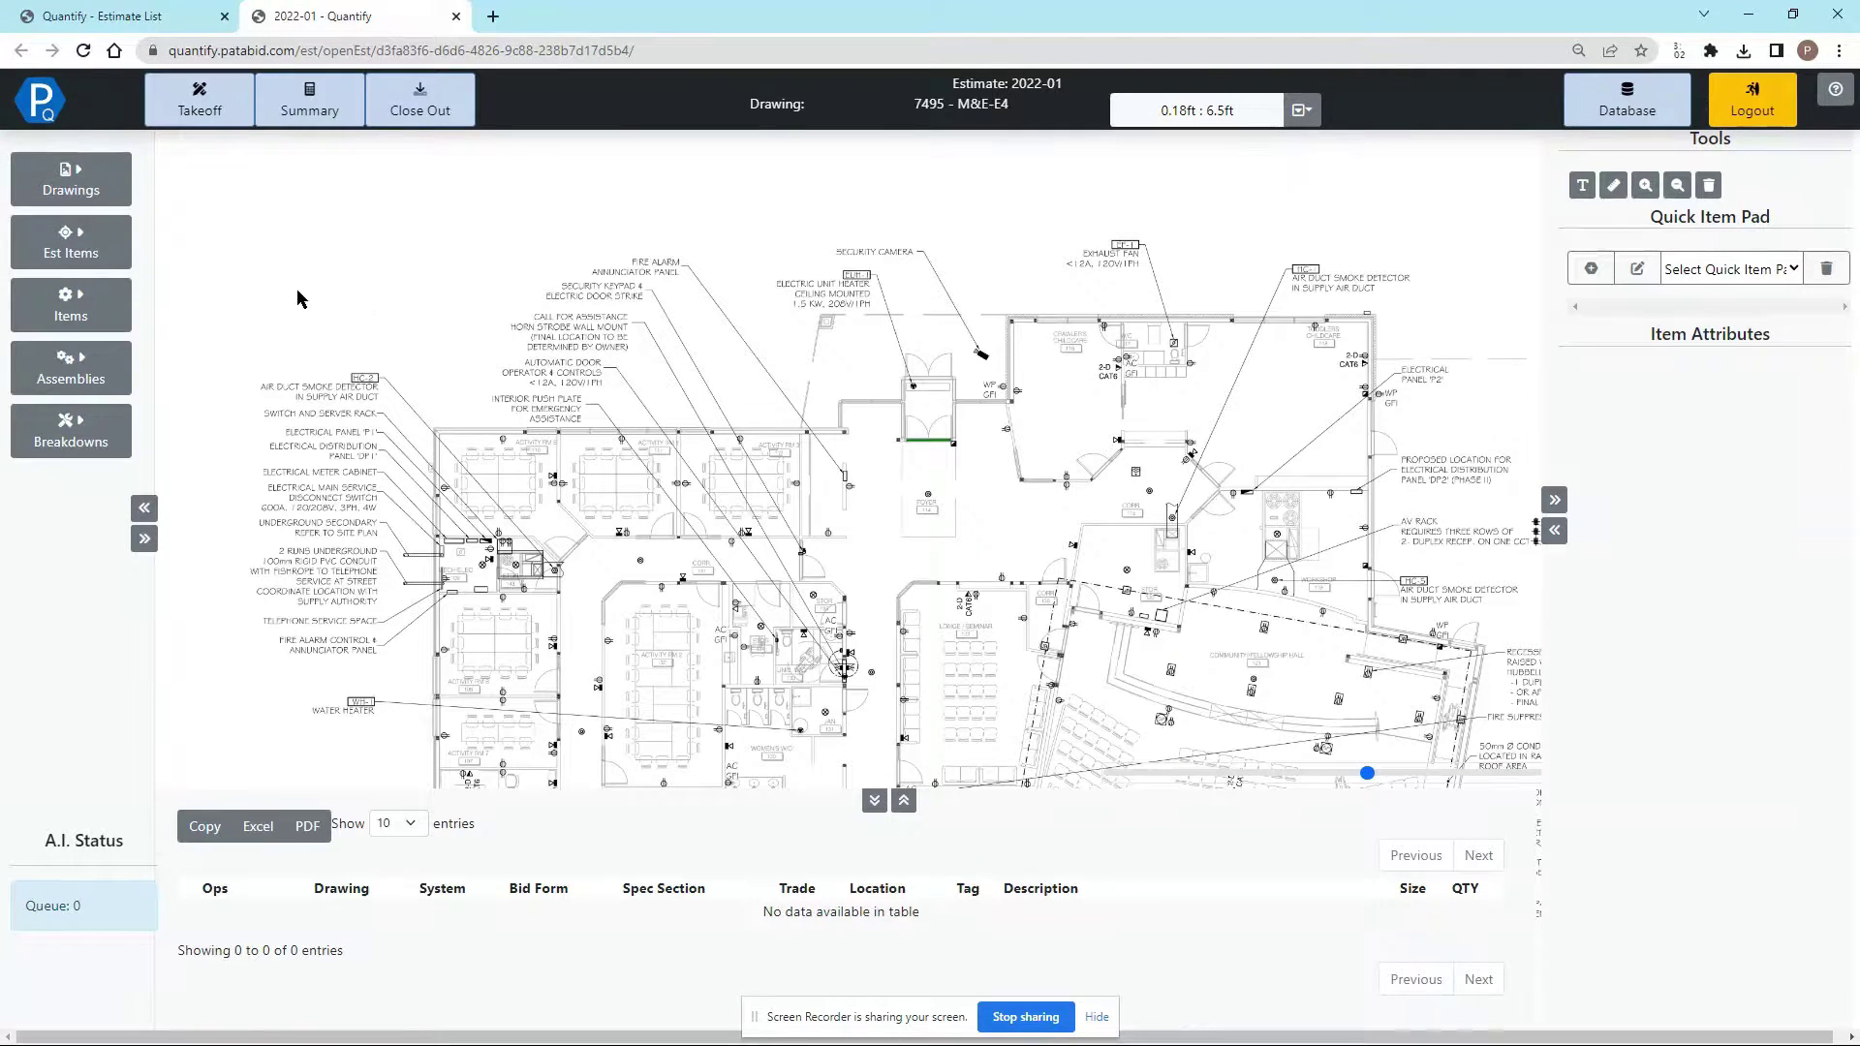
{"action": "left_click", "coordinate": [109, 316]}
{"action": "left_click", "coordinate": [172, 344]}
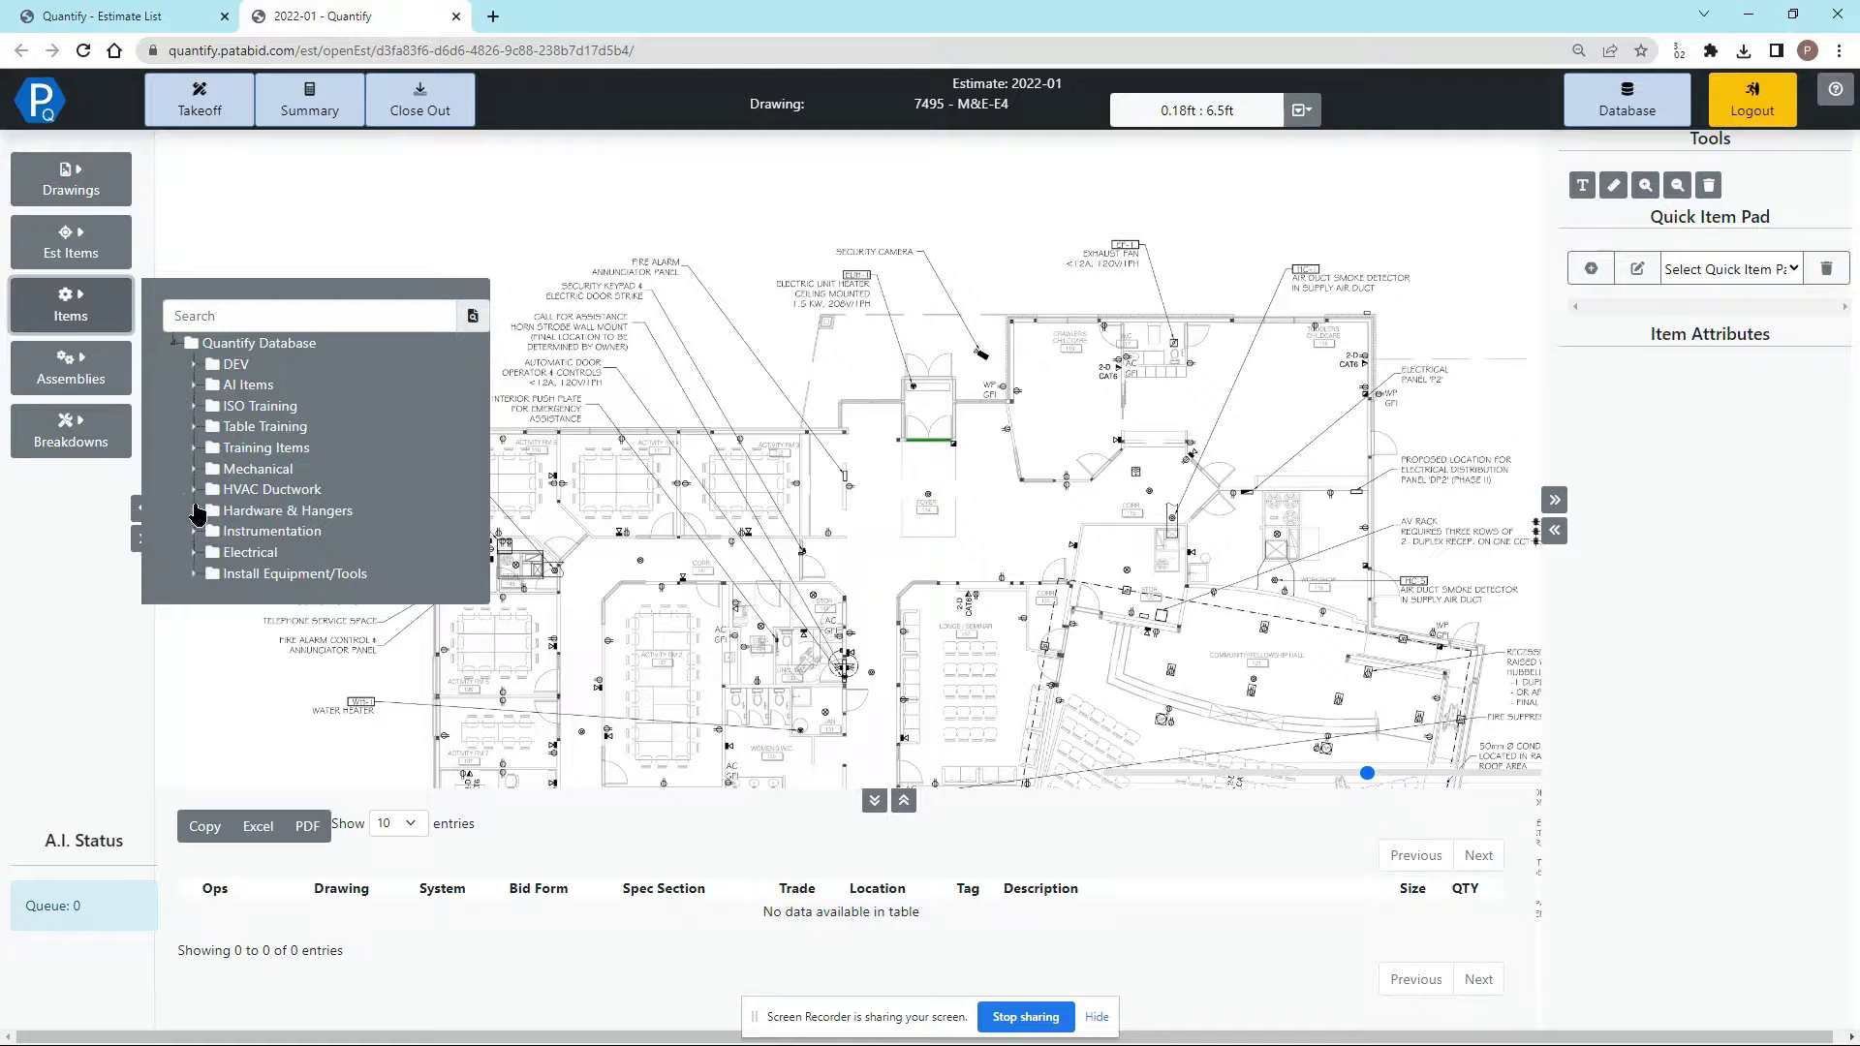
{"action": "left_click", "coordinate": [193, 552]}
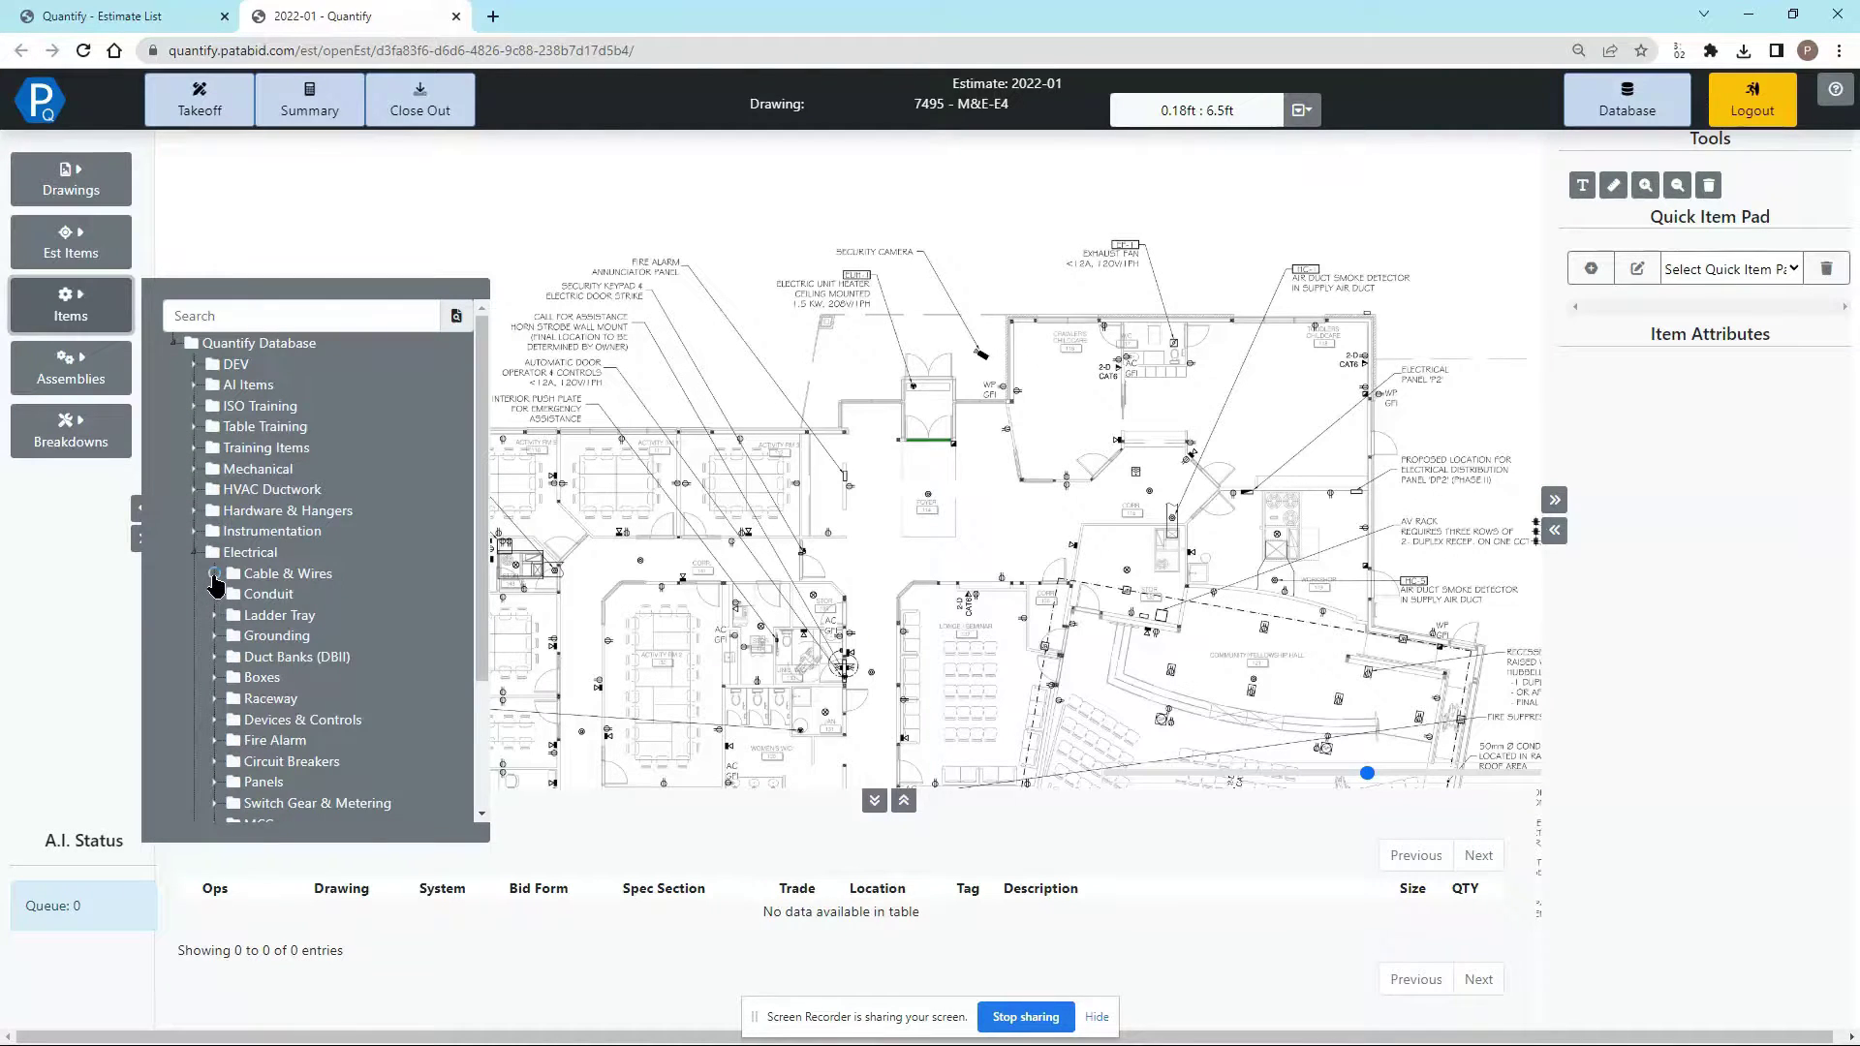
{"action": "left_click", "coordinate": [214, 575]}
{"action": "left_click", "coordinate": [236, 594]}
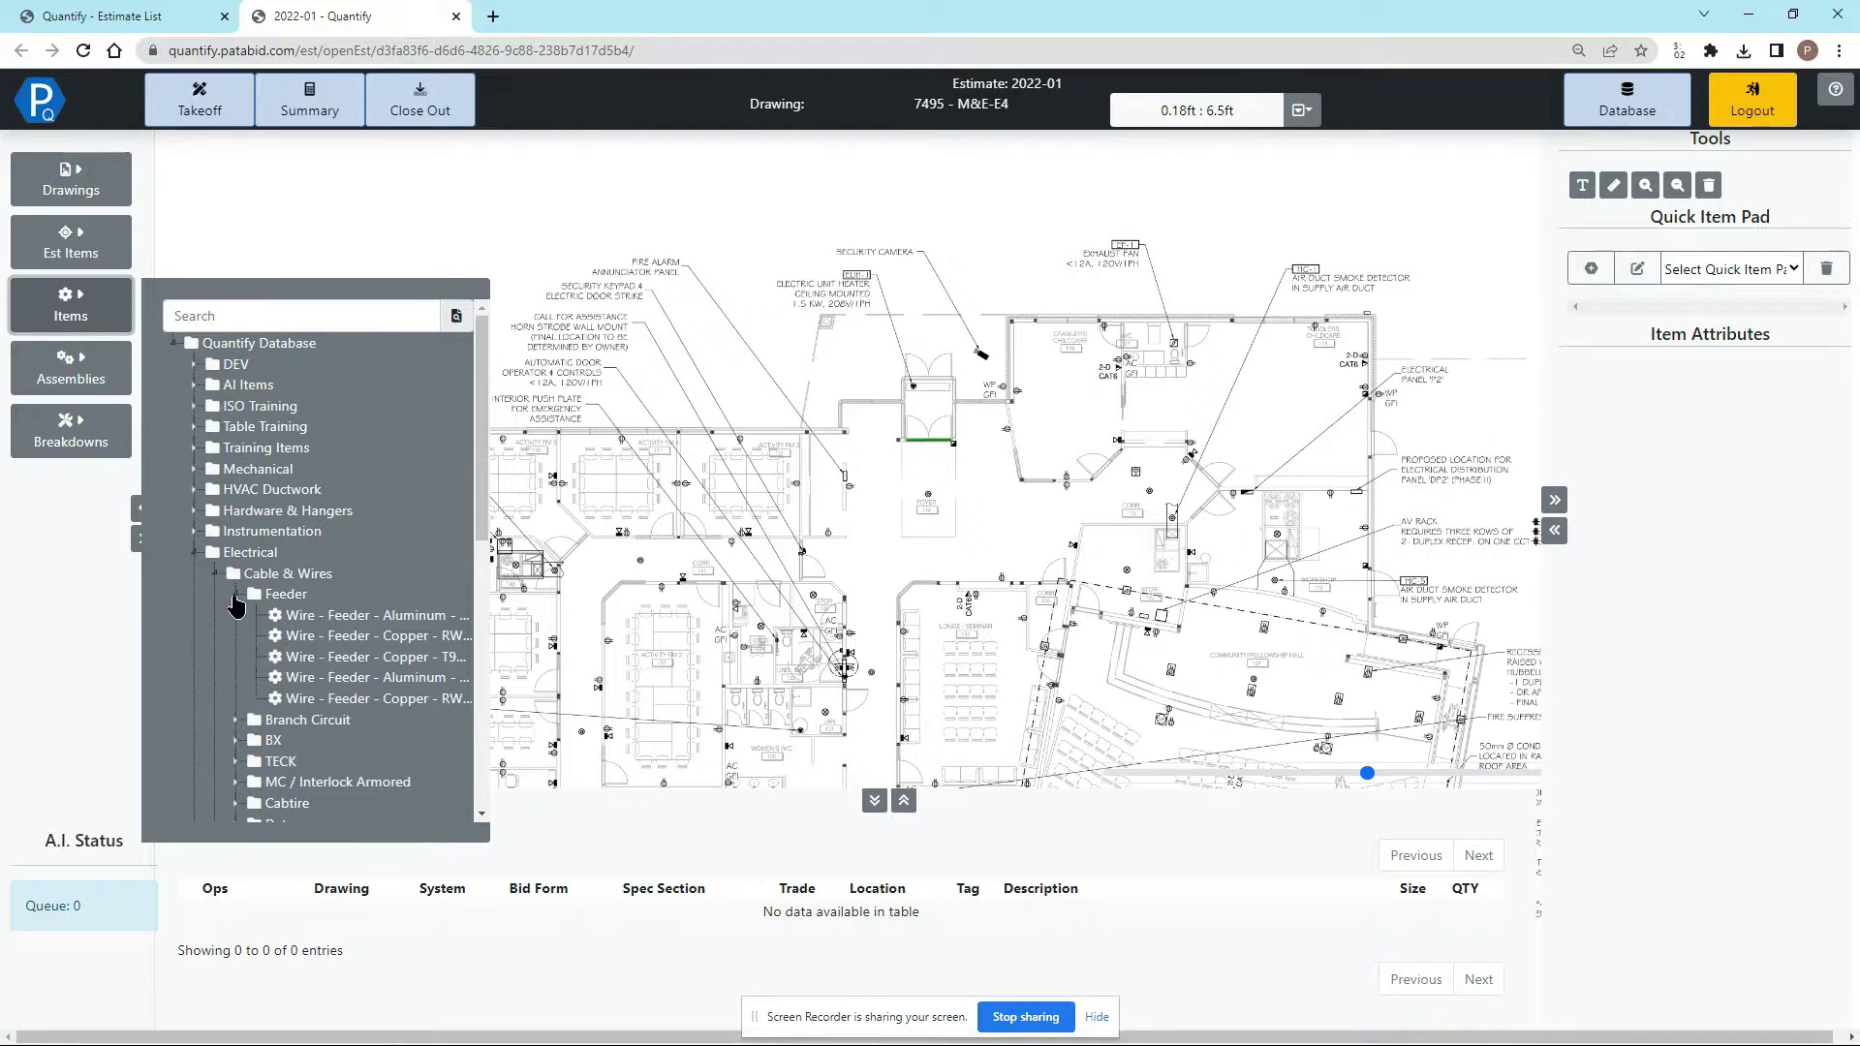
Step: Choose Wire - Feeder - Aluminum at gauge #8, measure a trial run, then cancel it
{"action": "left_click", "coordinate": [295, 619]}
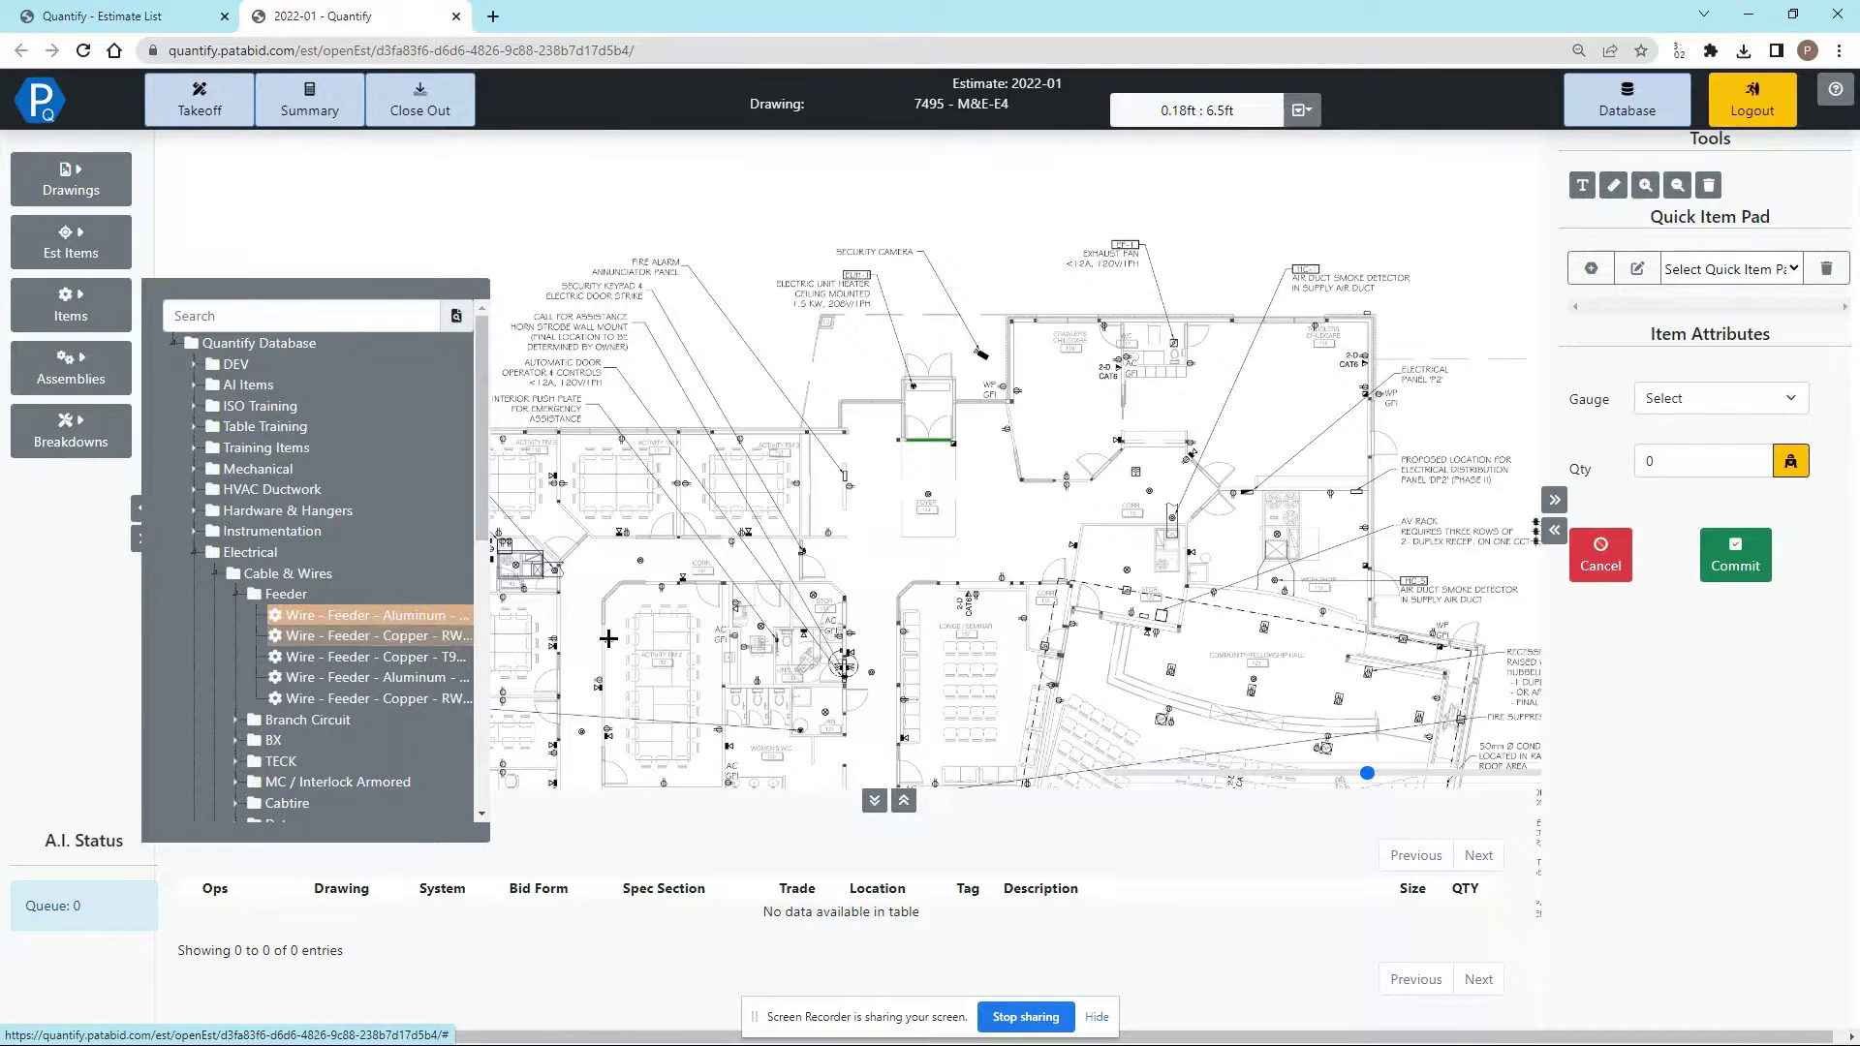
{"action": "left_click", "coordinate": [1720, 398]}
{"action": "left_click", "coordinate": [1711, 442]}
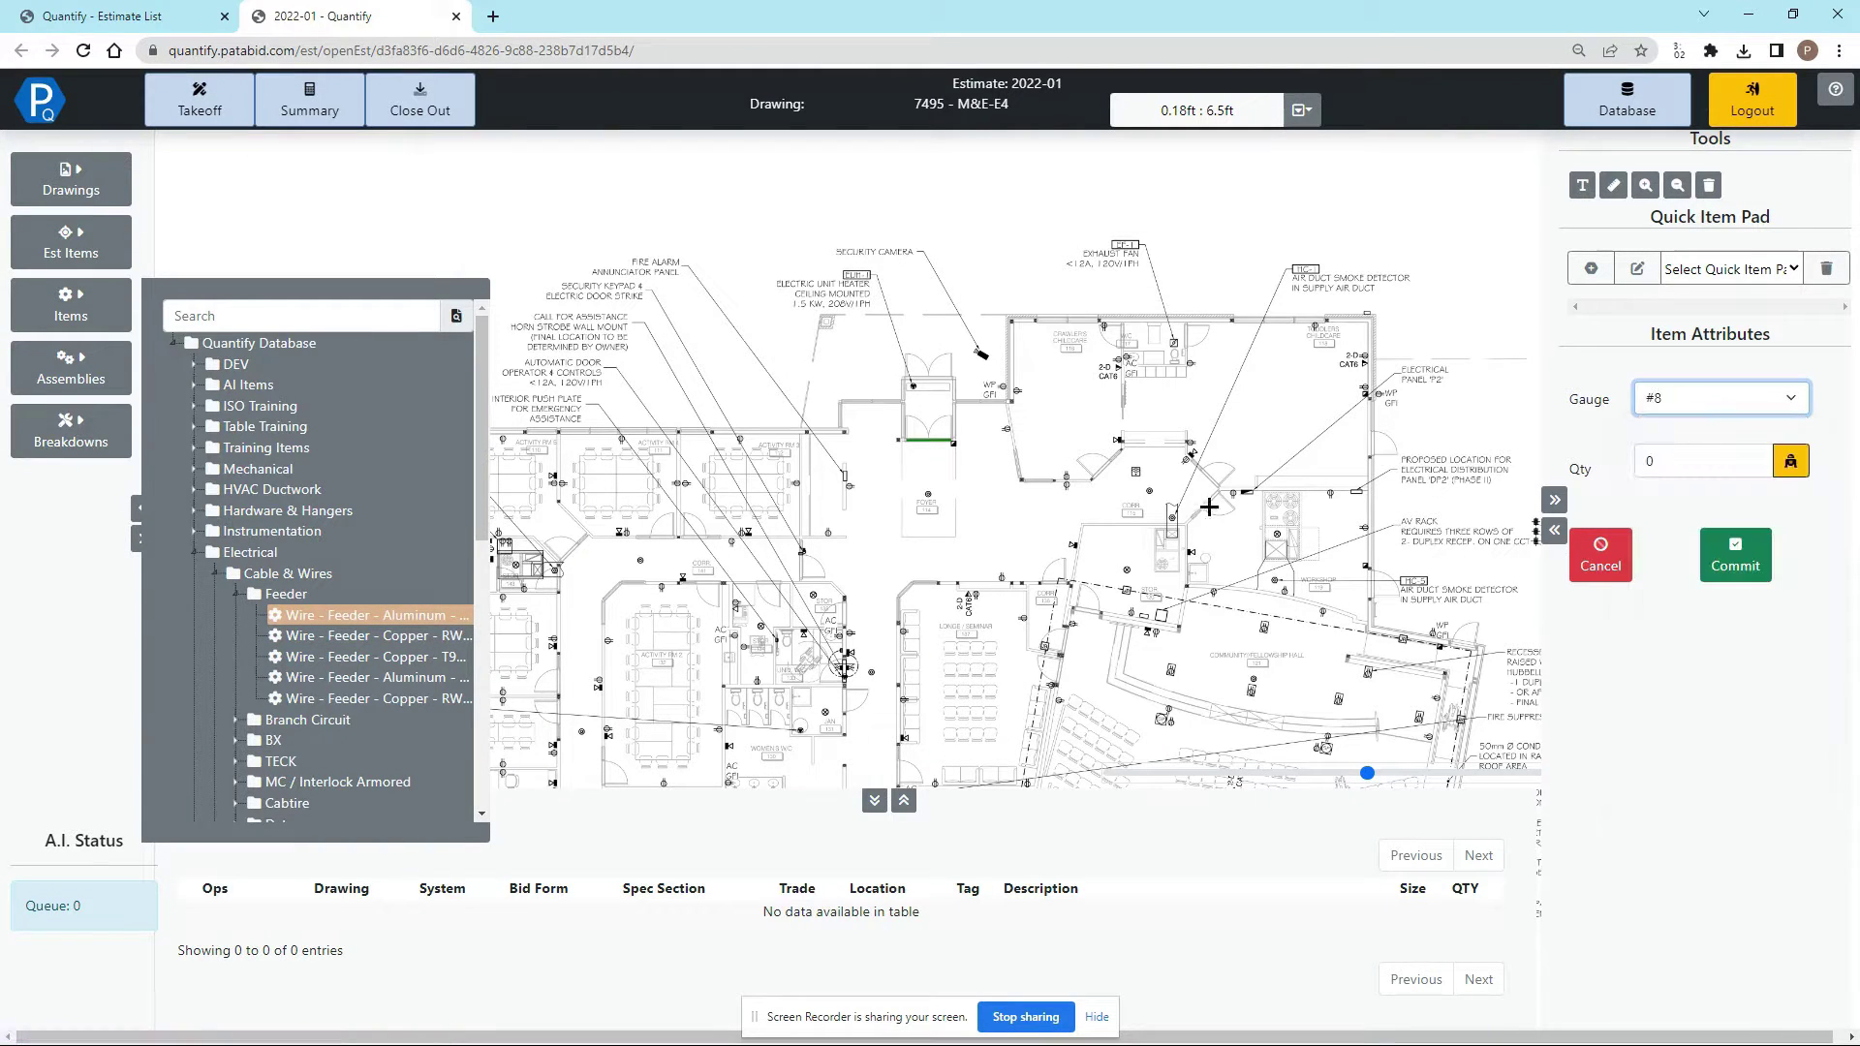
{"action": "left_click_drag", "start_coordinate": [990, 490], "coordinate": [1161, 493]}
{"action": "key", "text": "Escape"}
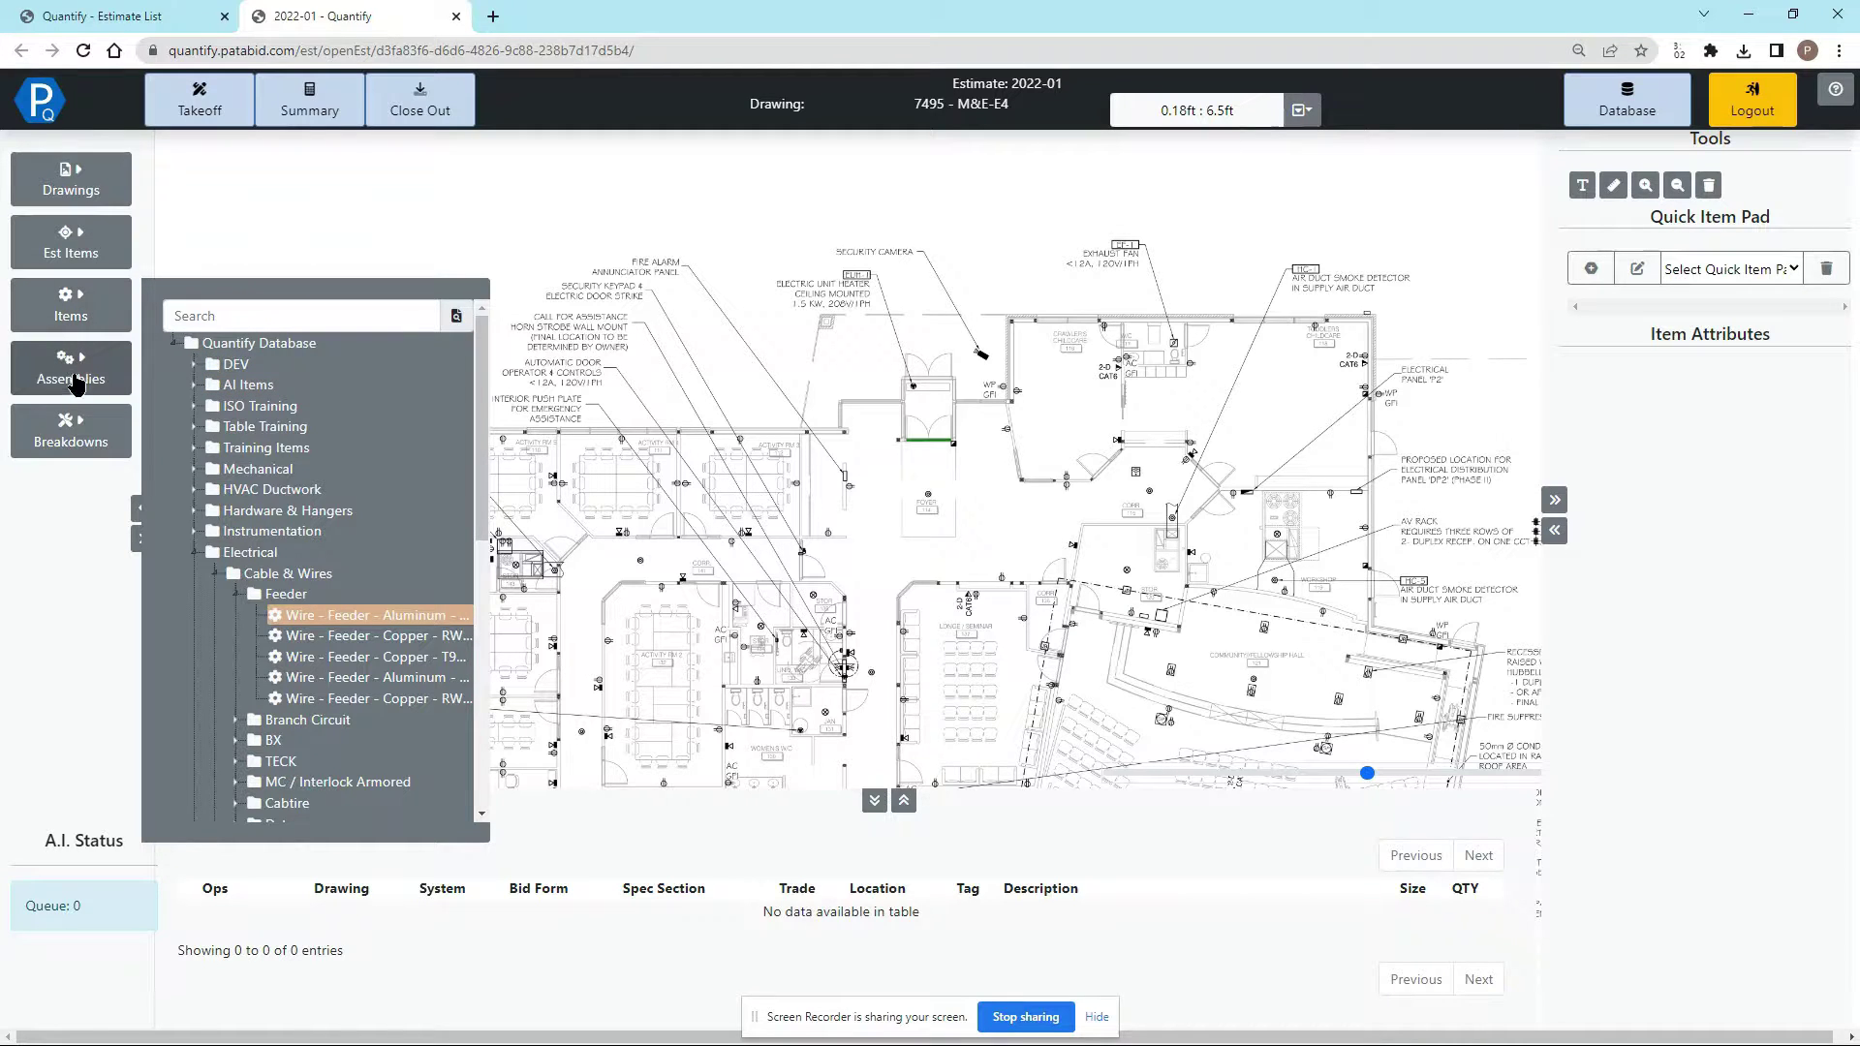
Step: Select the BX/MC/AC assembly under Assemblies > Electrical > Branch > BX
{"action": "left_click", "coordinate": [75, 384]}
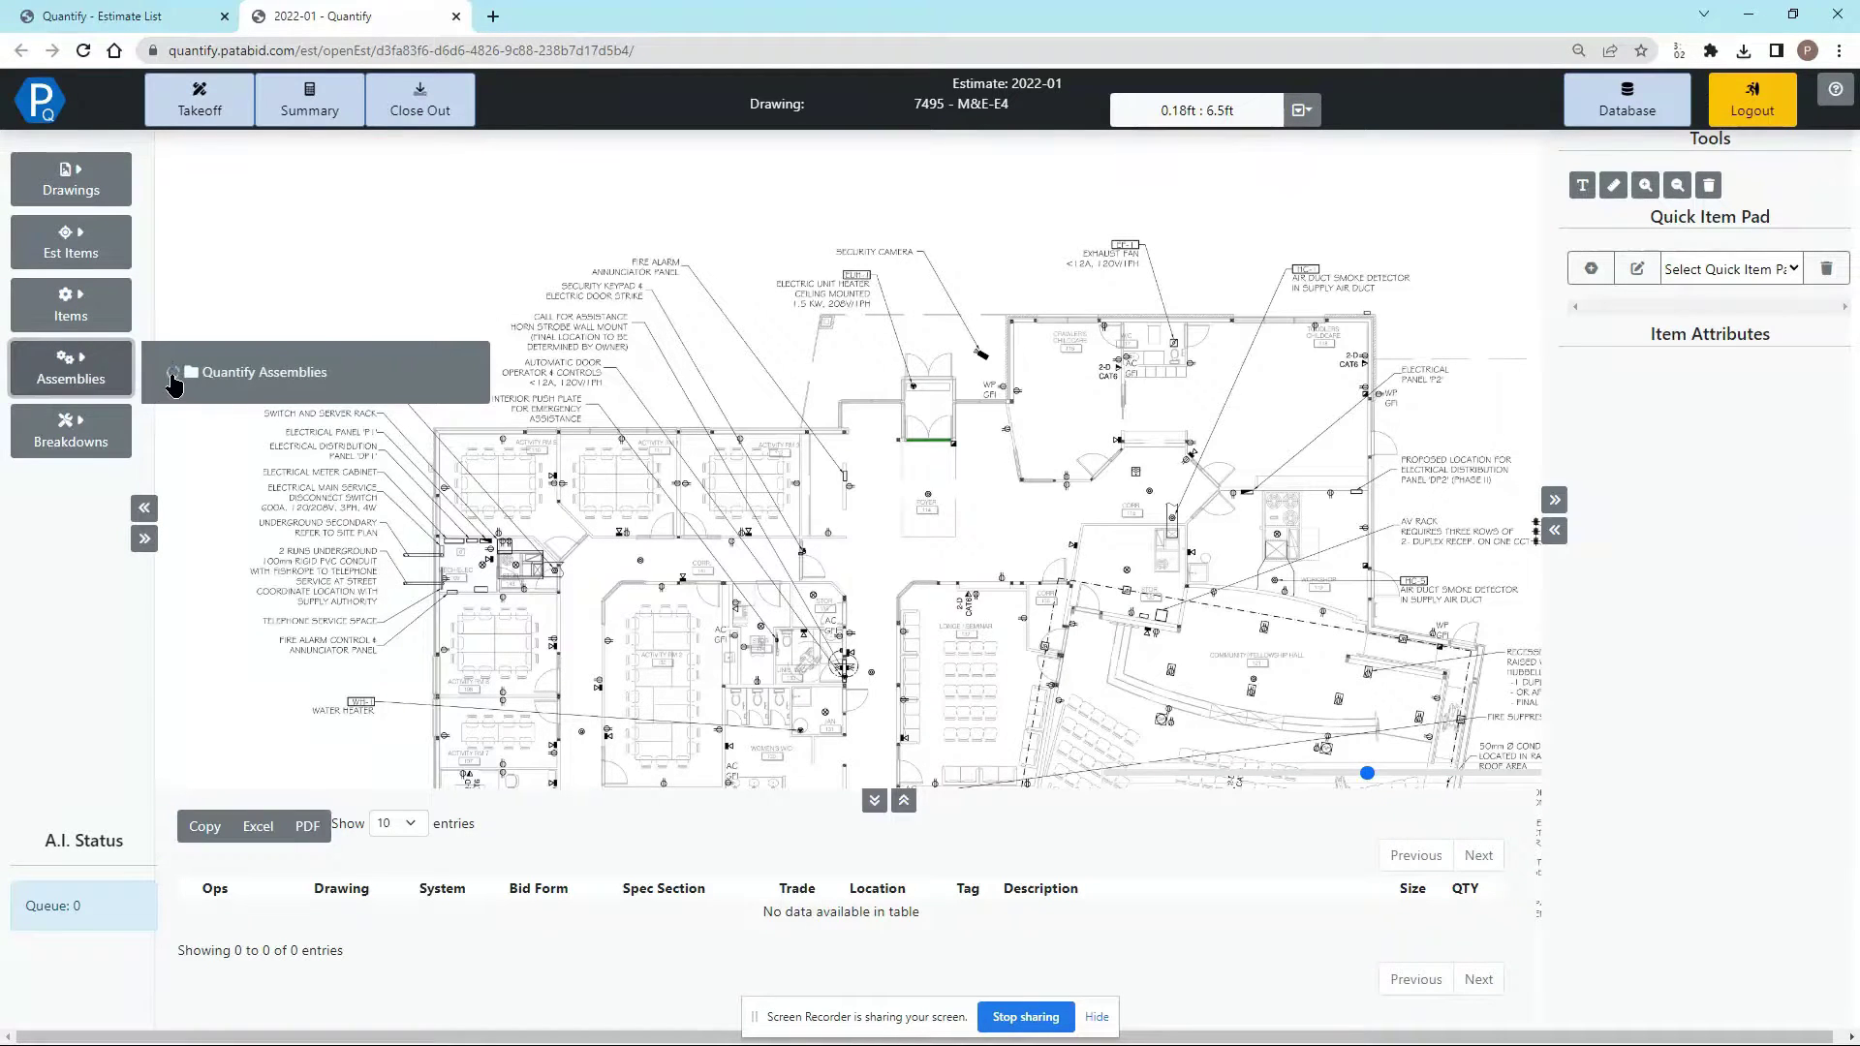
{"action": "left_click", "coordinate": [175, 380]}
{"action": "left_click", "coordinate": [195, 456]}
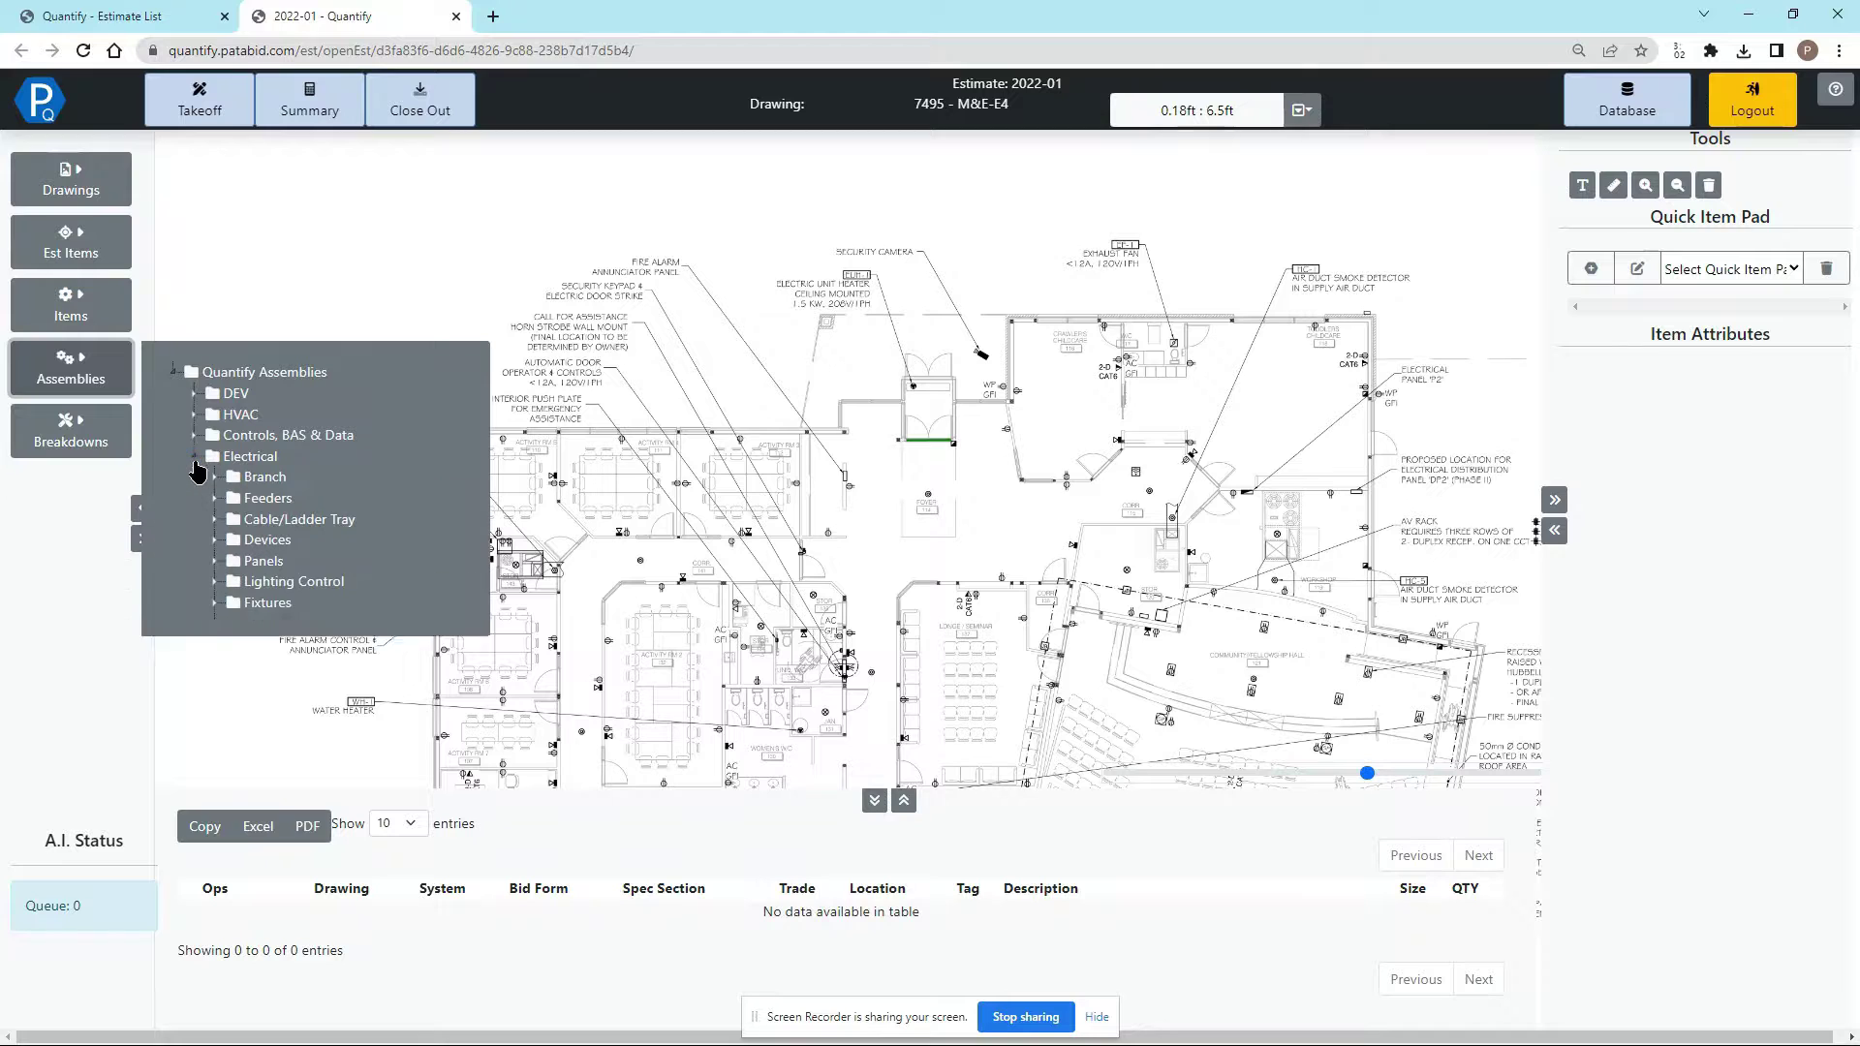
{"action": "left_click", "coordinate": [216, 477]}
{"action": "left_click", "coordinate": [236, 498]}
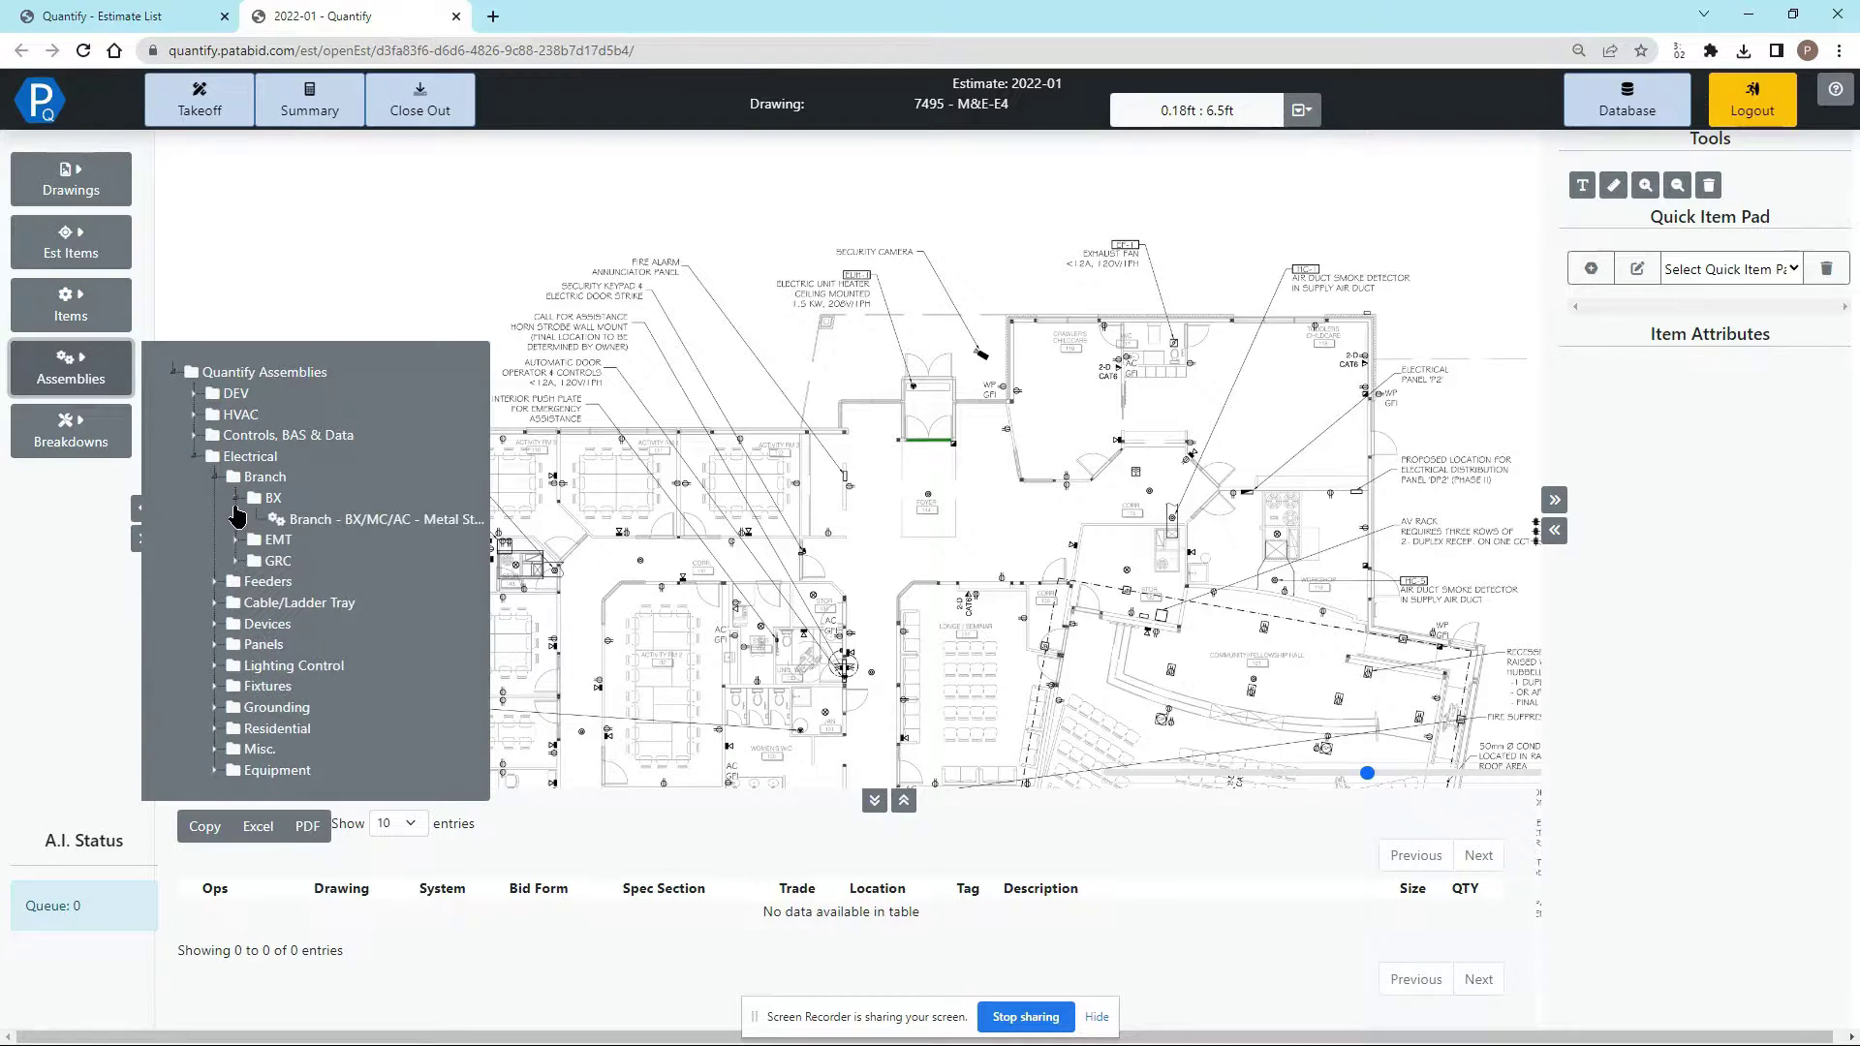
{"action": "left_click", "coordinate": [334, 523]}
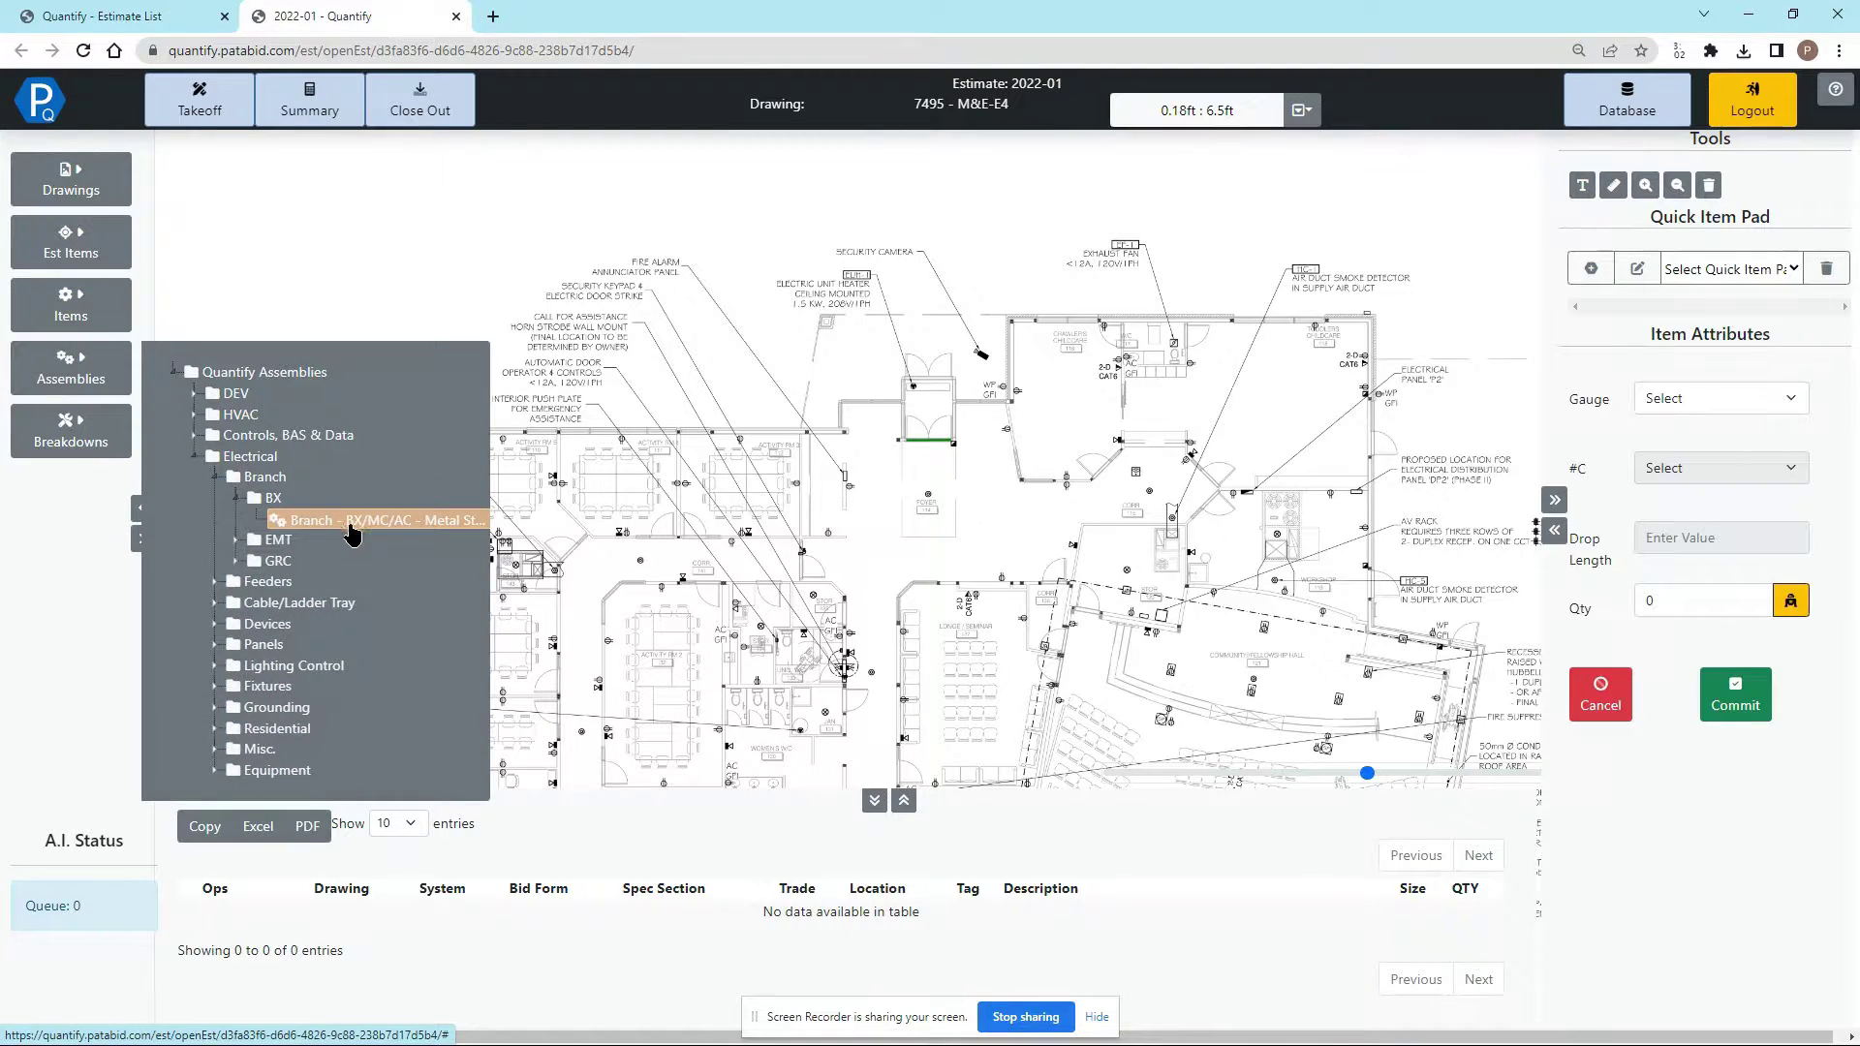
Step: Set gauge #14, 2 conductors, drop length 10, cancel the trial run, and list quick item pads
{"action": "left_click", "coordinate": [1693, 407]}
{"action": "left_click", "coordinate": [1685, 438]}
{"action": "left_click", "coordinate": [1685, 468]}
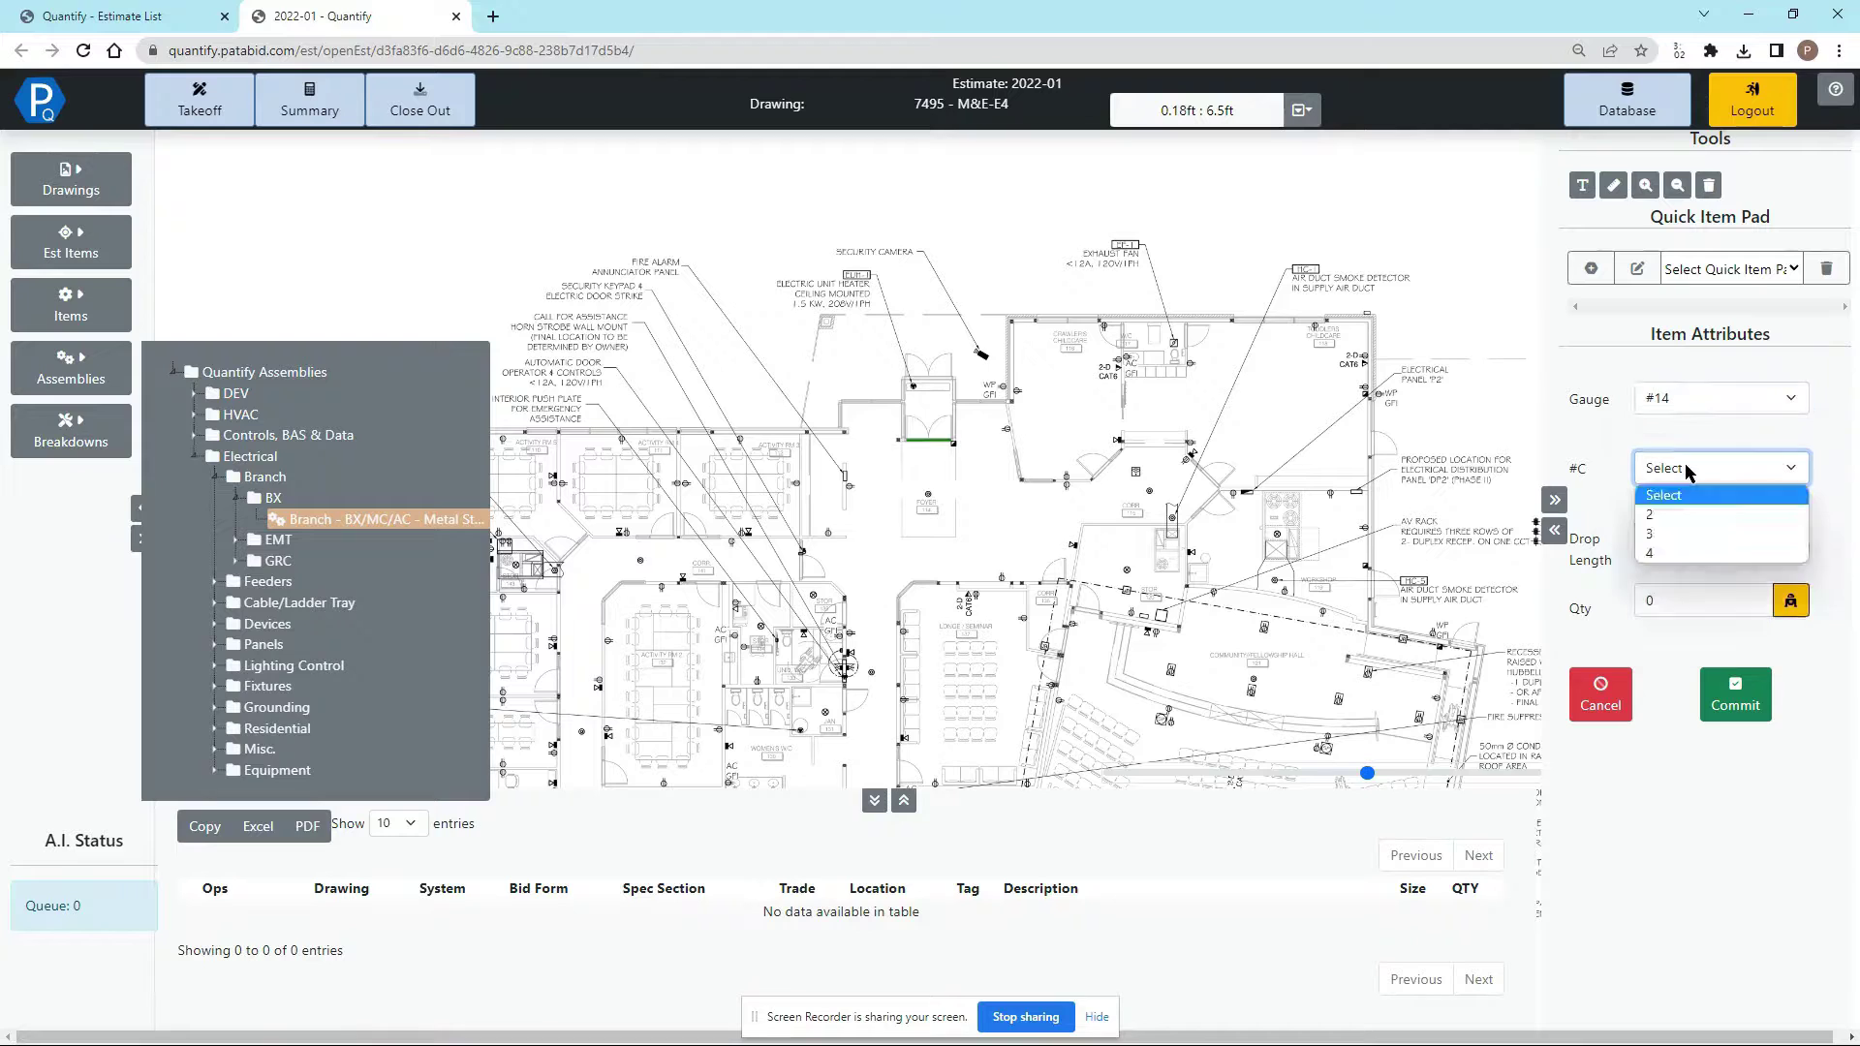
{"action": "left_click", "coordinate": [1693, 514]}
{"action": "left_click", "coordinate": [1686, 540]}
{"action": "type", "text": "10"}
{"action": "left_click", "coordinate": [888, 549]}
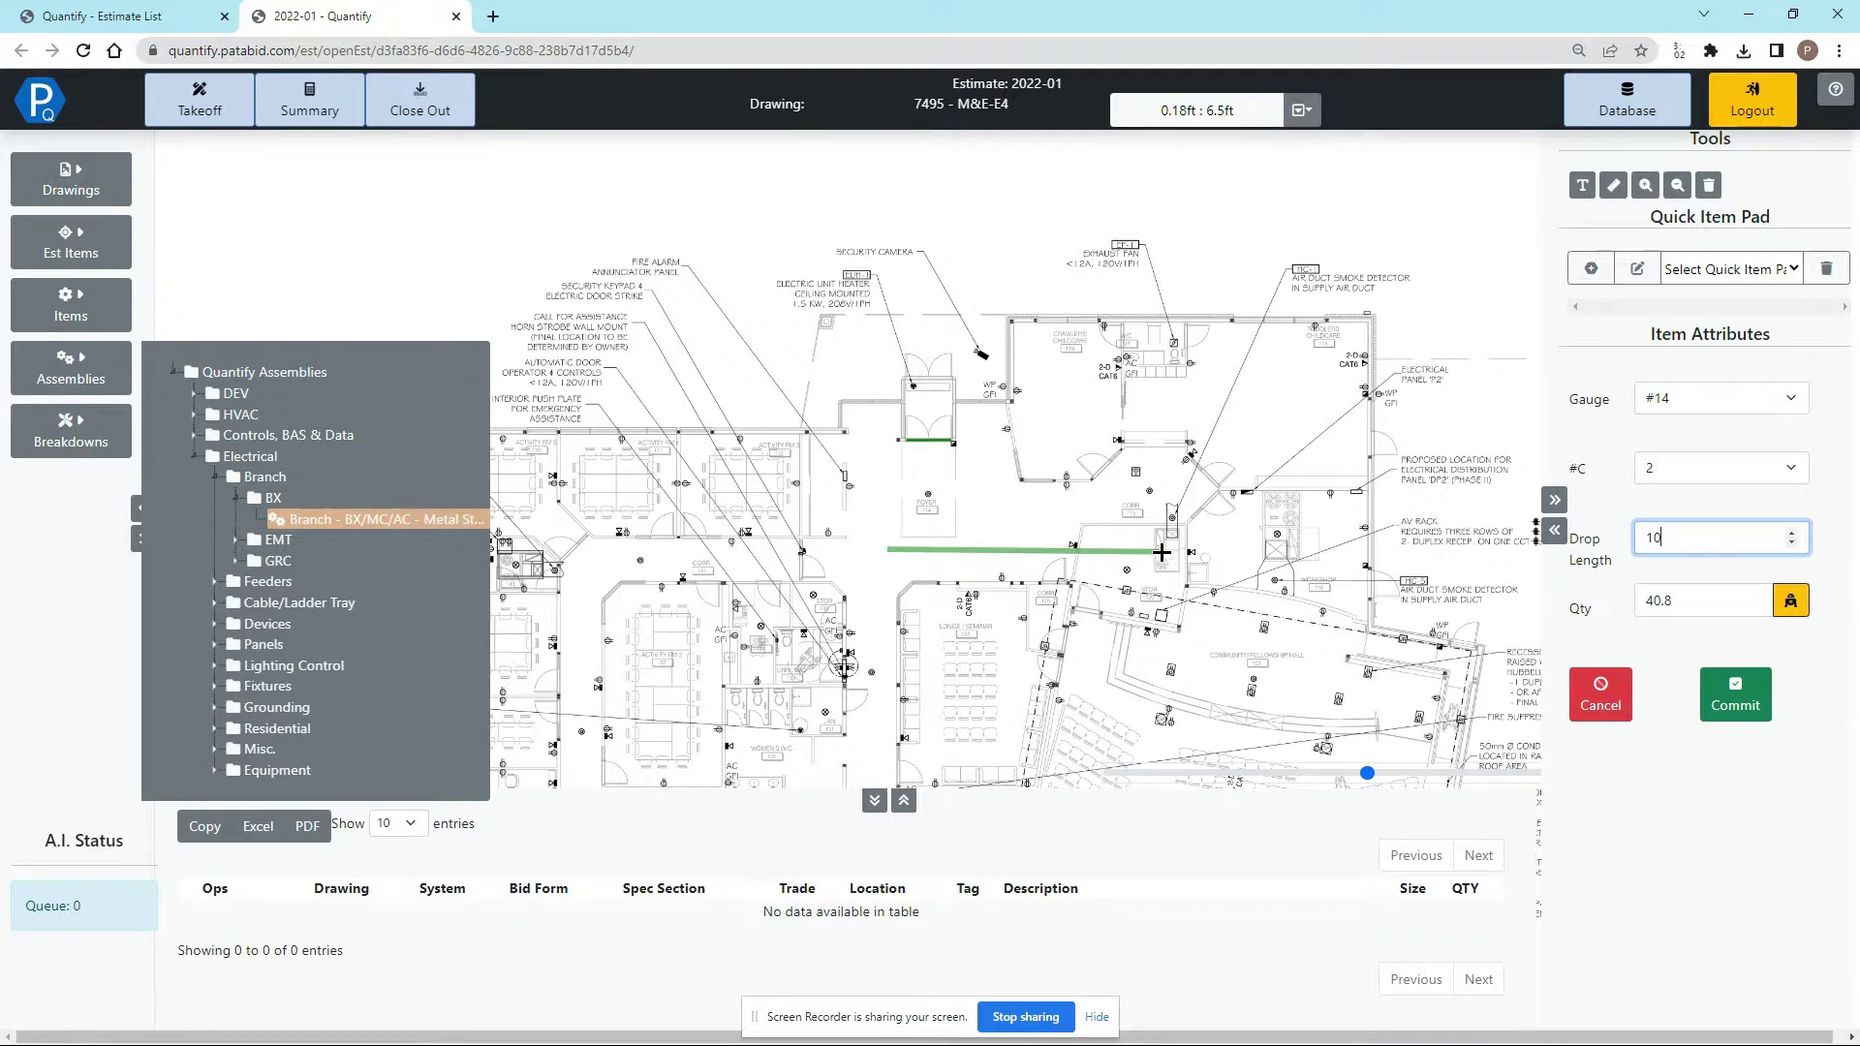
{"action": "key", "text": "Escape"}
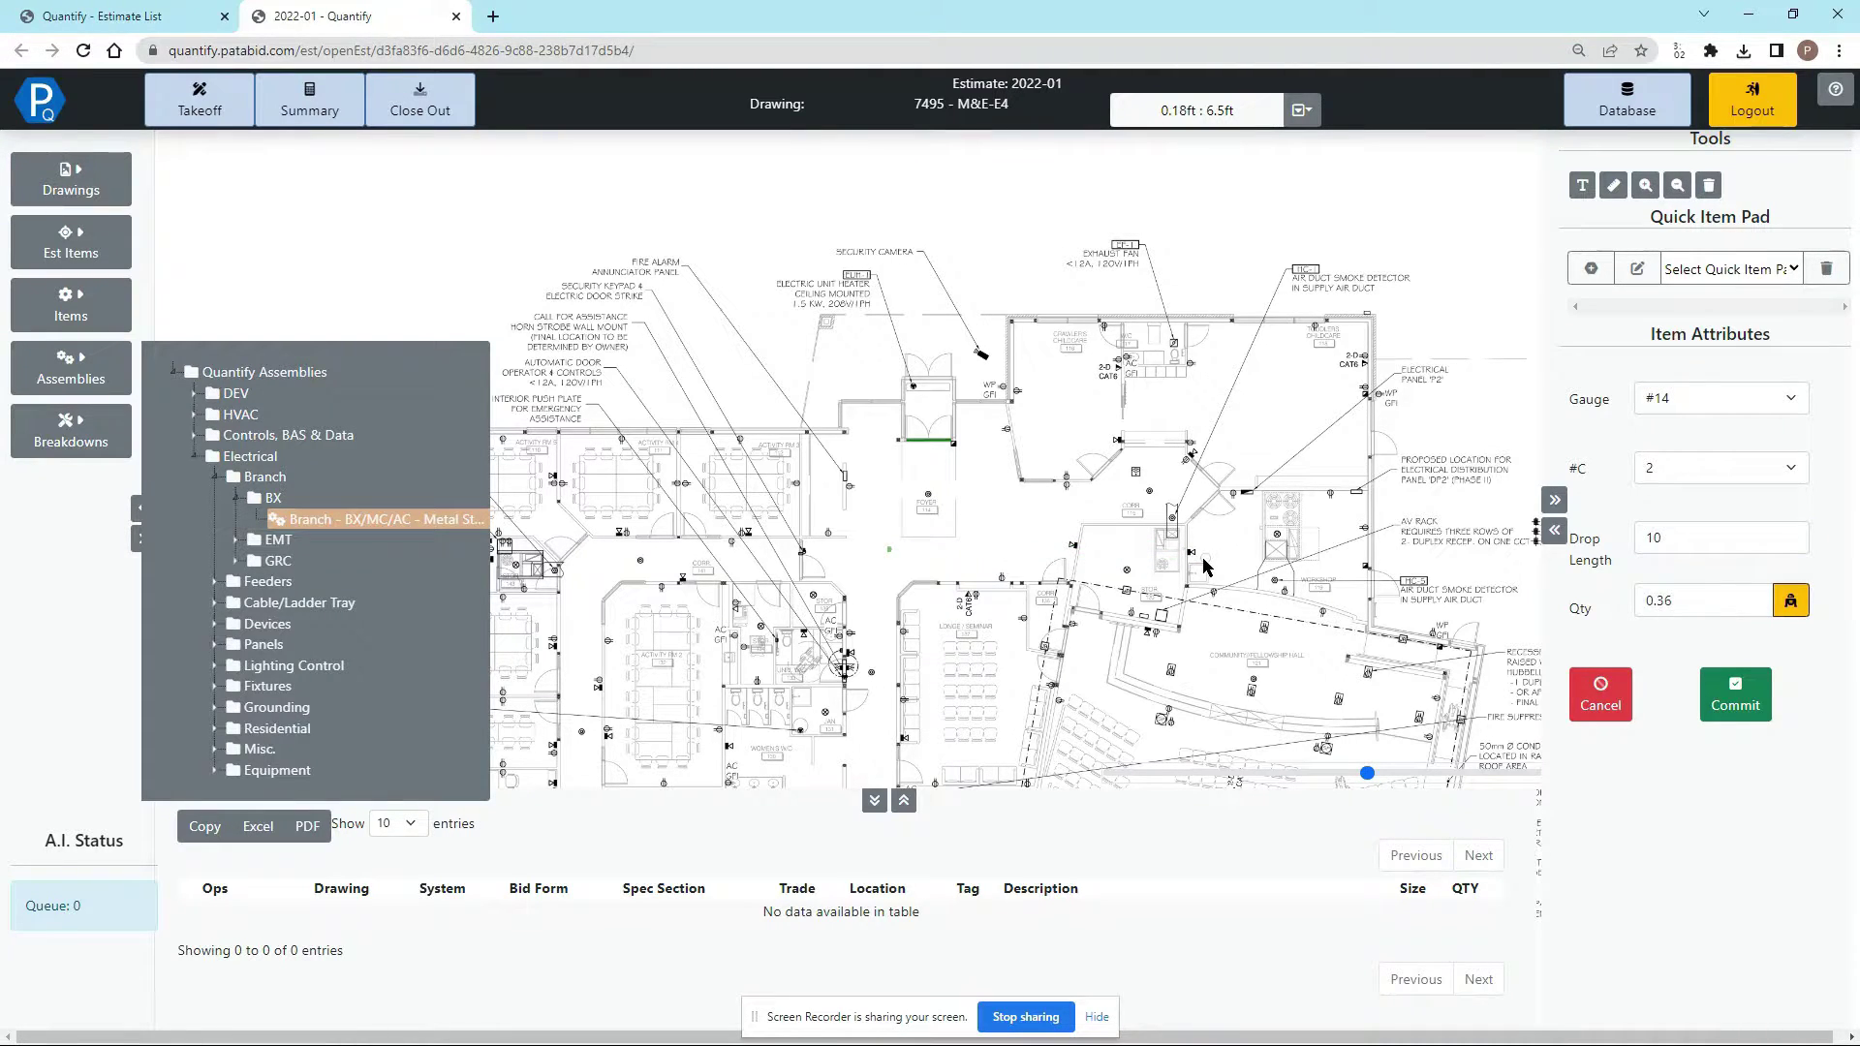
{"action": "left_click", "coordinate": [102, 377]}
{"action": "left_click", "coordinate": [1705, 276]}
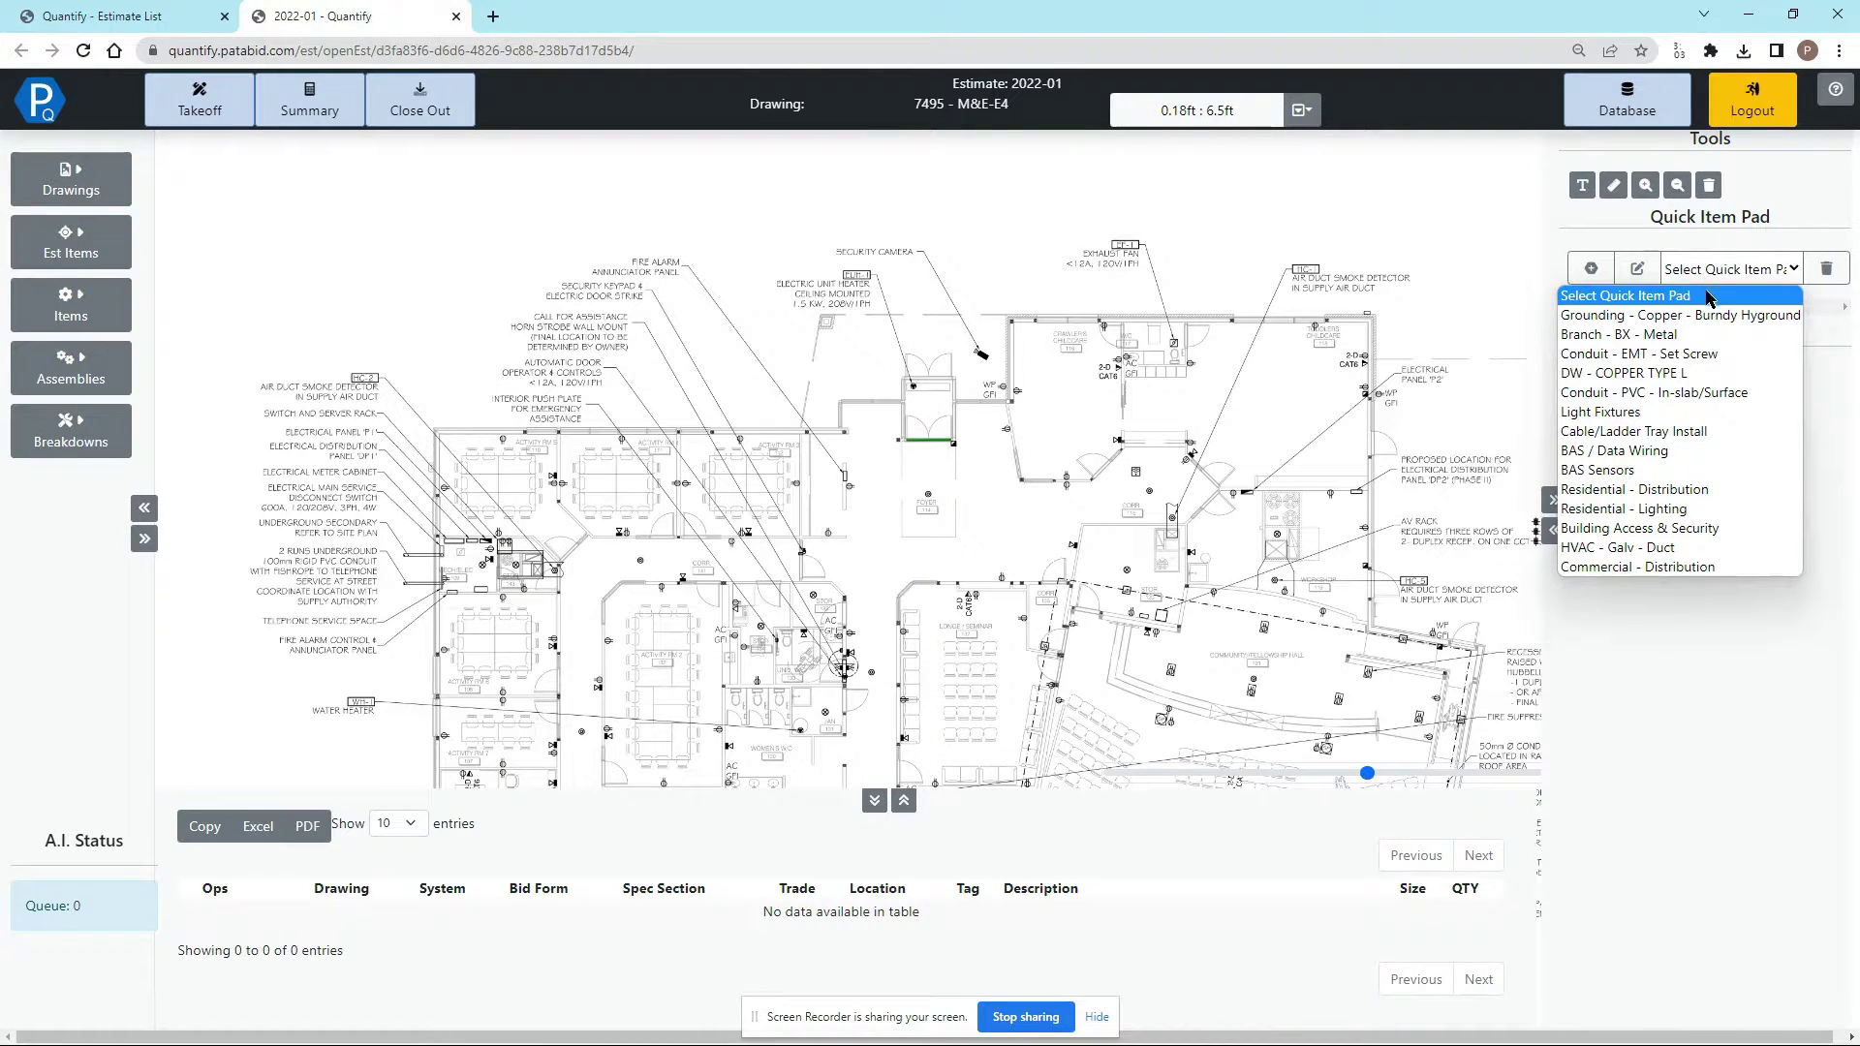
Step: Load the Conduit - EMT - Set Screw pad, briefly expanding Cable/Ladder Tray assemblies before closing the tree
{"action": "left_click", "coordinate": [1725, 355]}
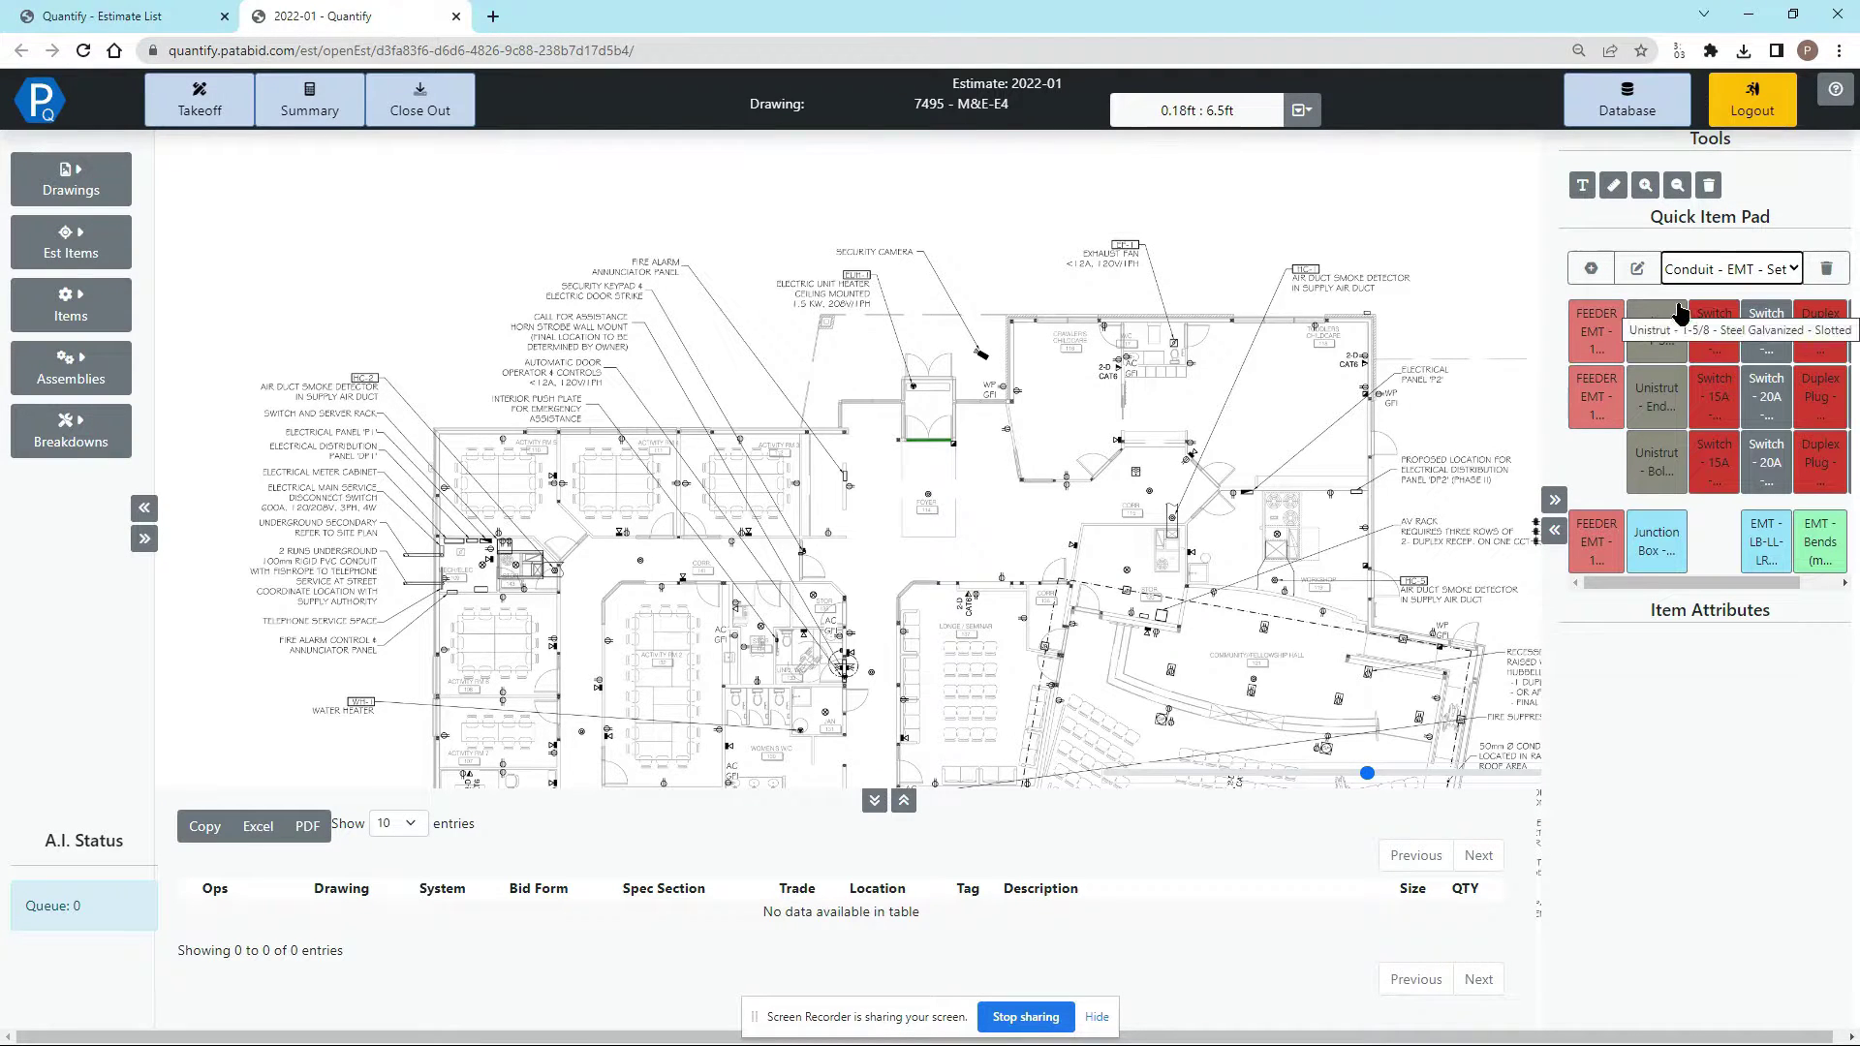
{"action": "left_click", "coordinate": [70, 370]}
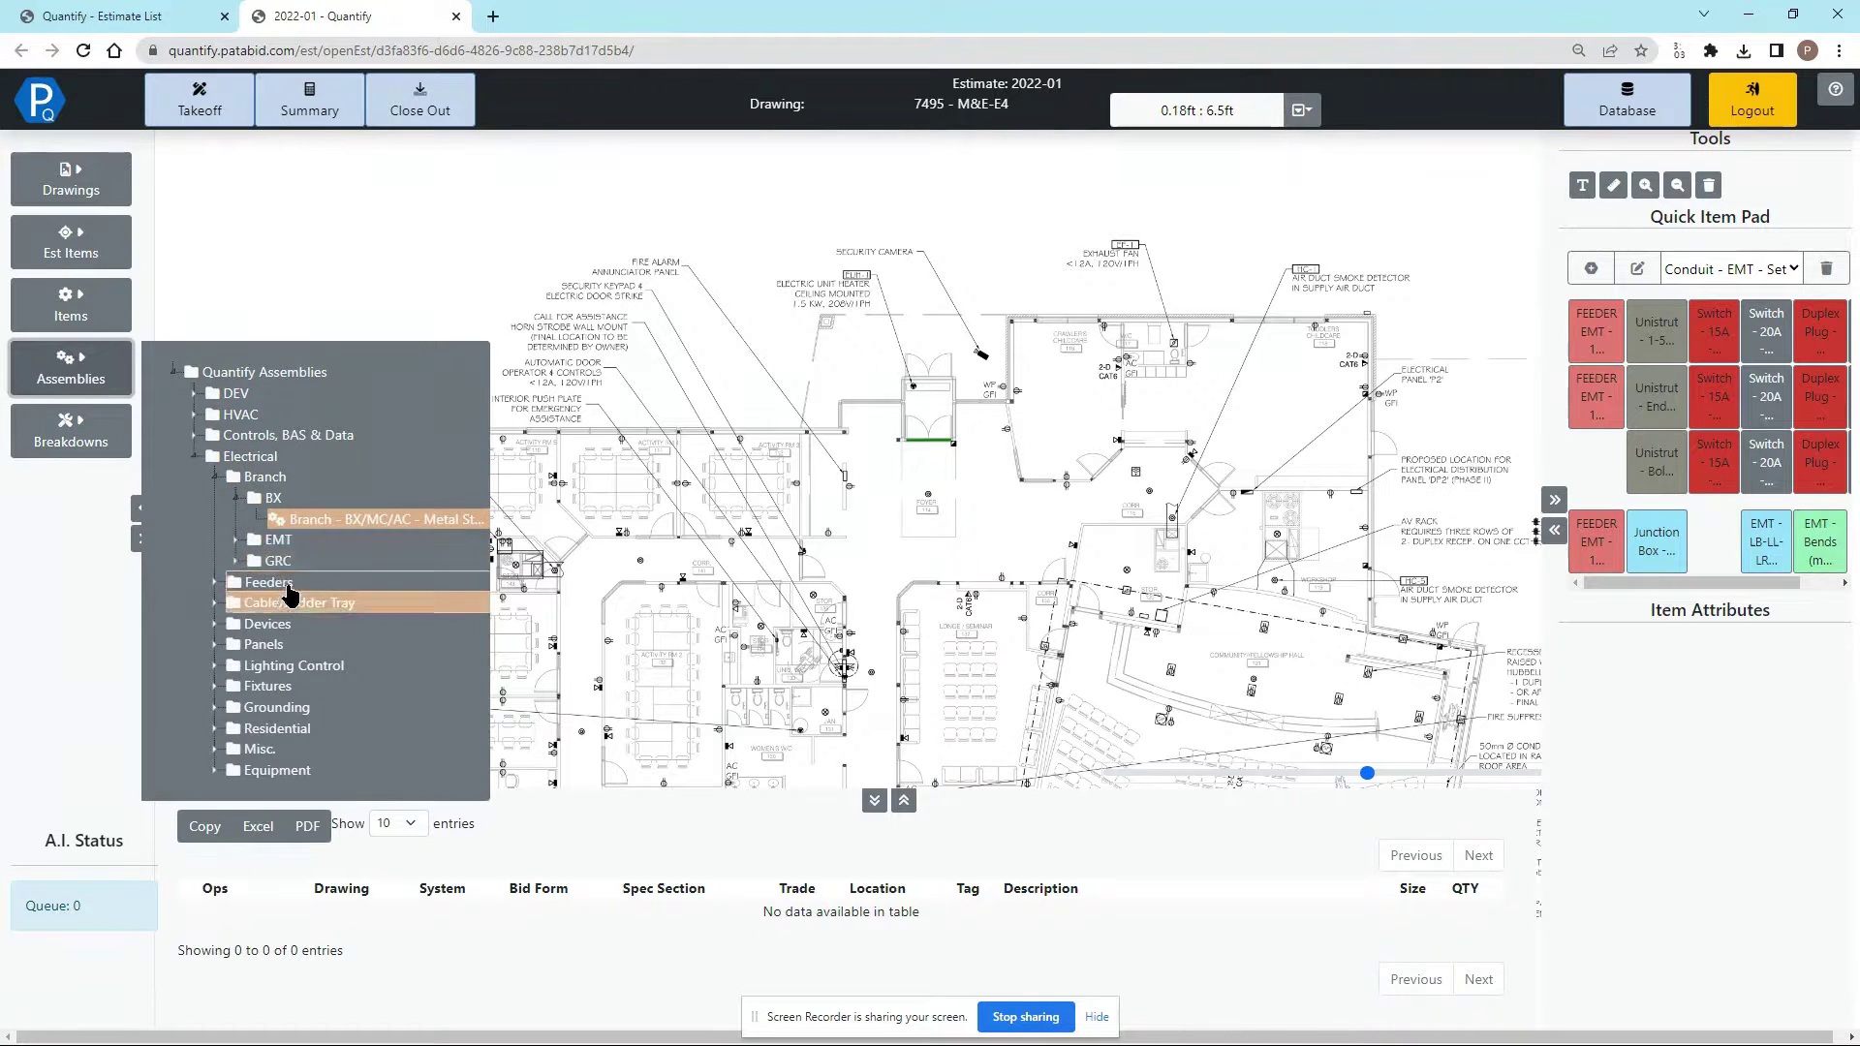
{"action": "left_click", "coordinate": [216, 603]}
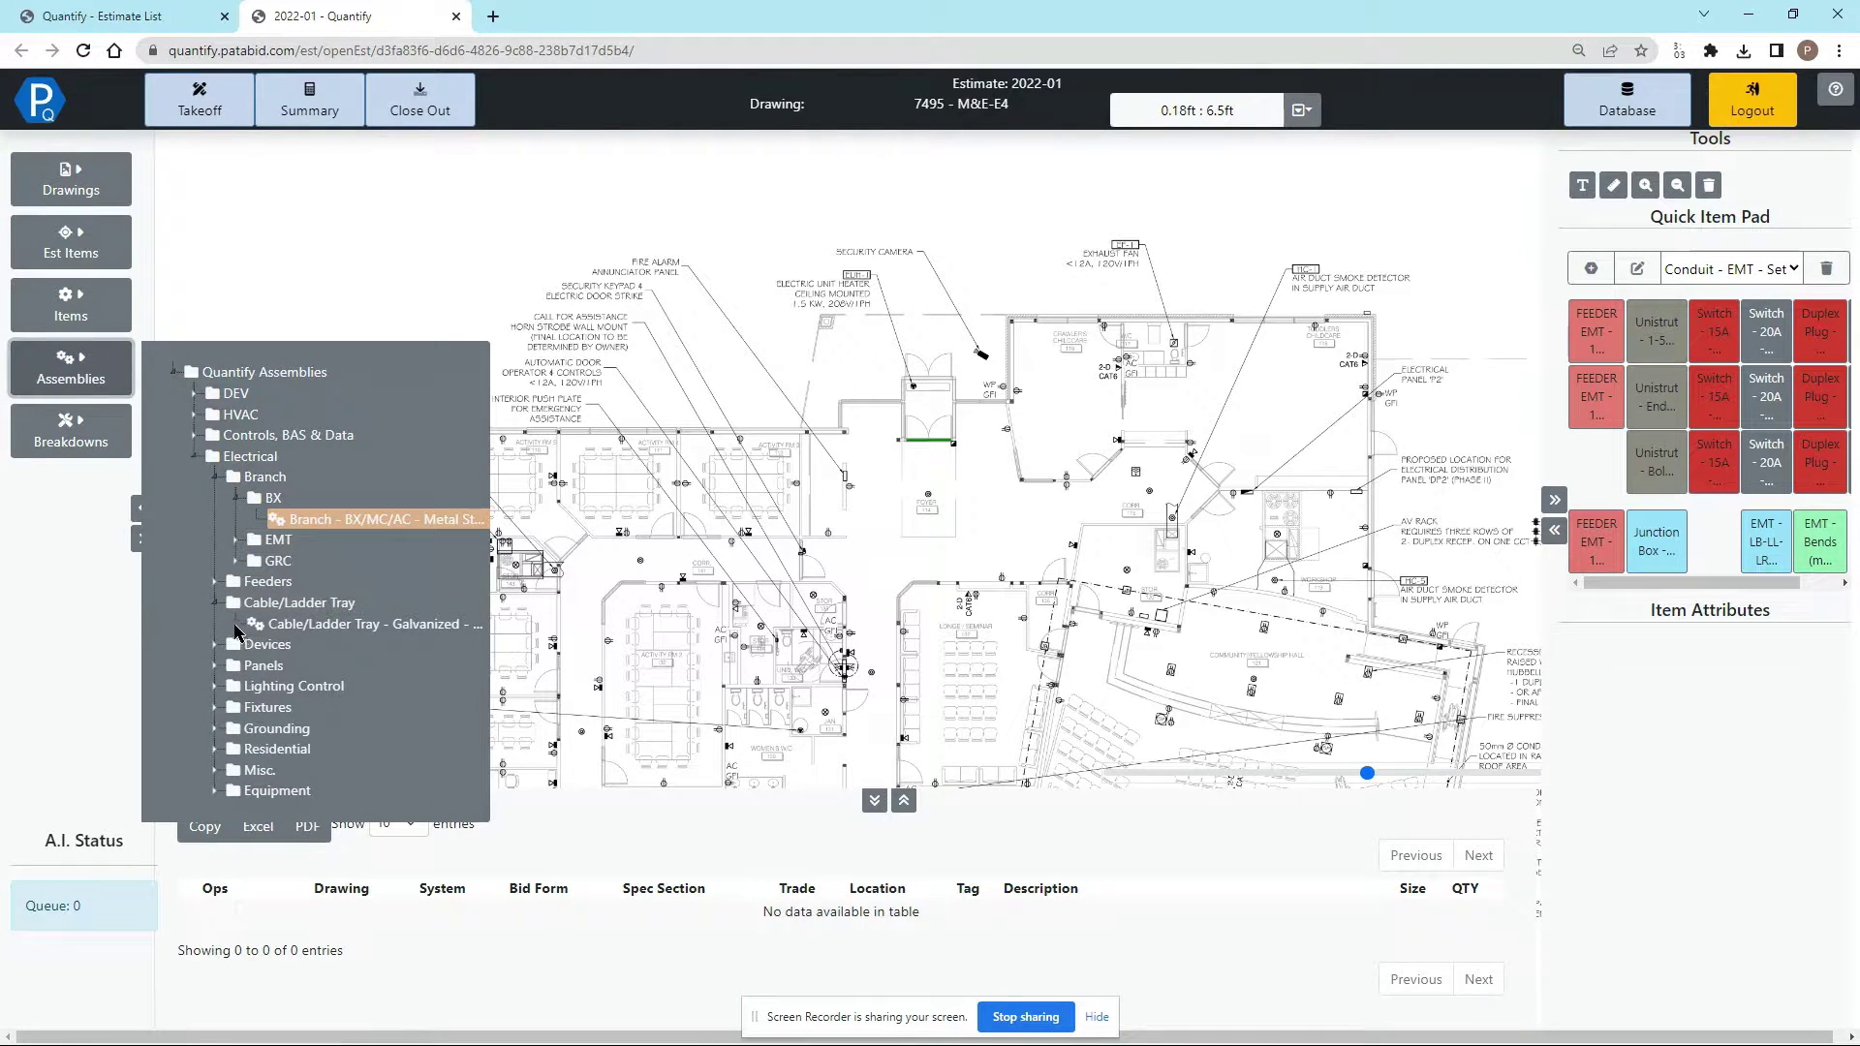
{"action": "left_click", "coordinate": [90, 392]}
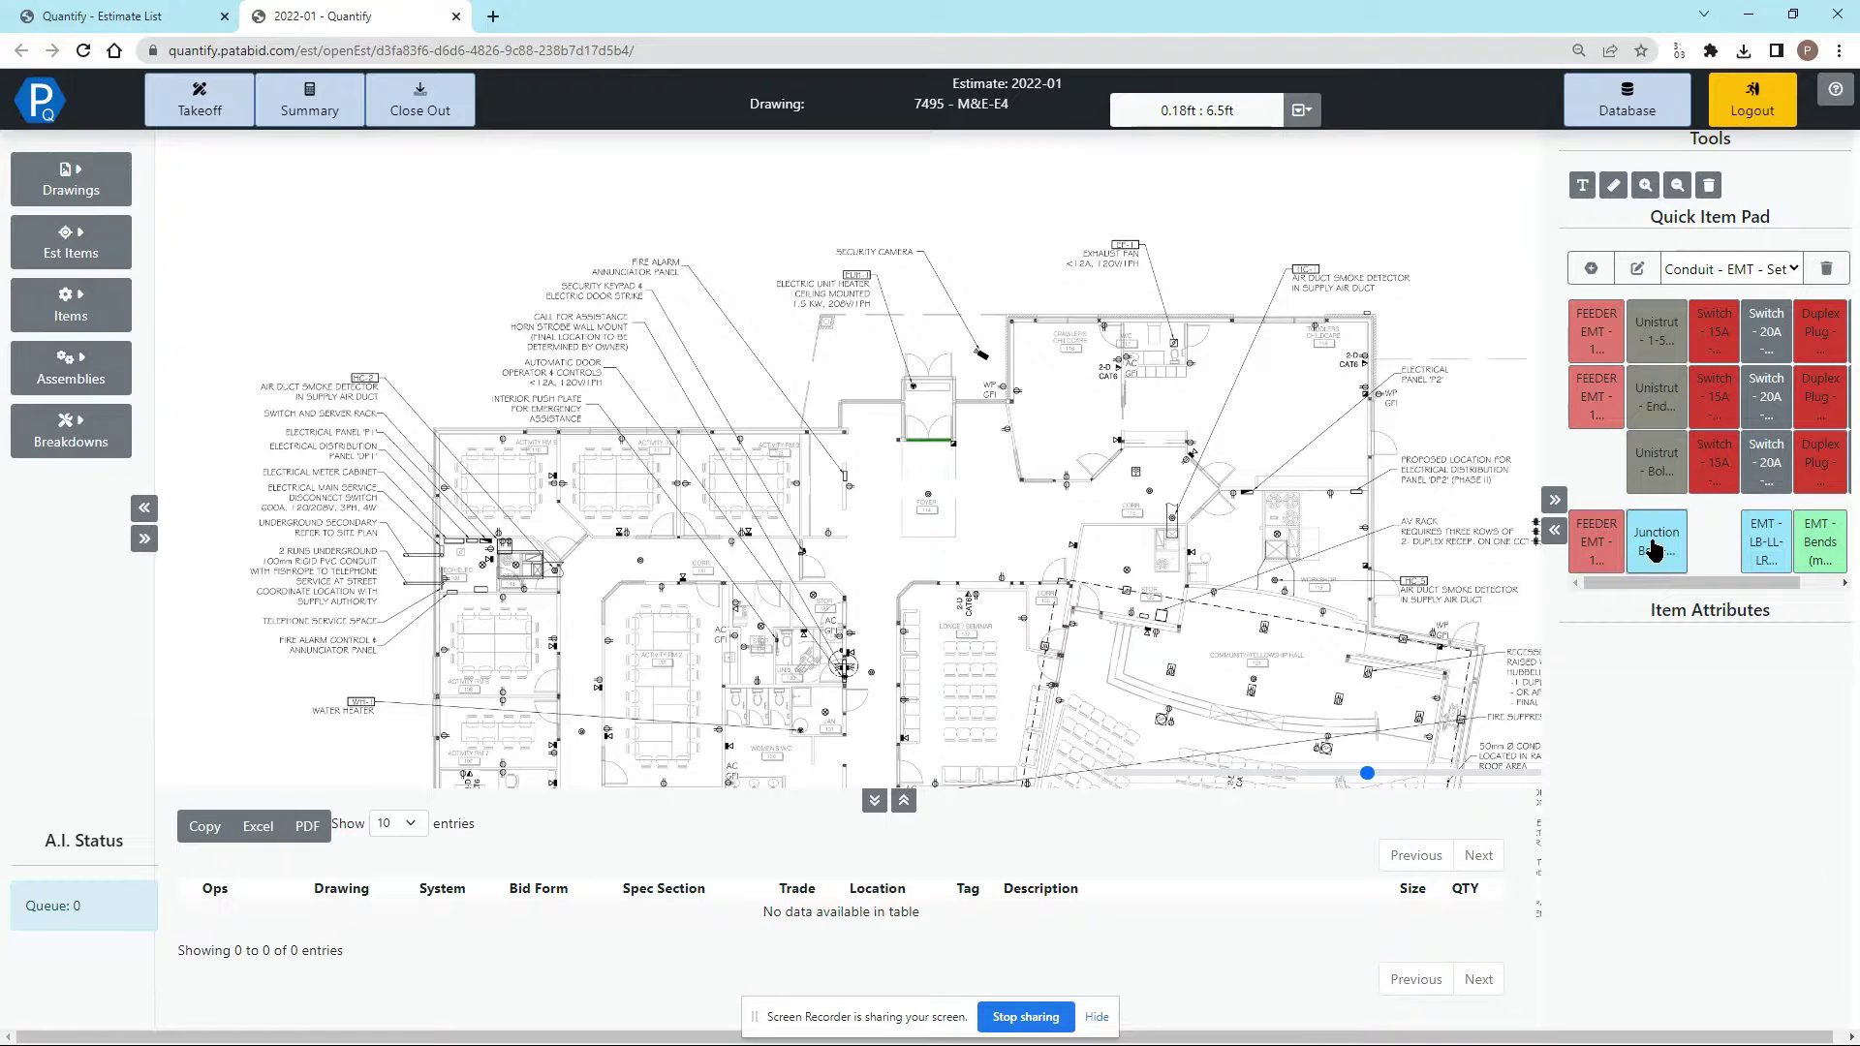
Step: Add a 6"x6"x3" Type D junction box to the estimate
{"action": "left_click", "coordinate": [1654, 540]}
{"action": "left_click", "coordinate": [1696, 676]}
{"action": "left_click", "coordinate": [1695, 721]}
{"action": "left_click", "coordinate": [1693, 813]}
{"action": "left_click", "coordinate": [1694, 836]}
{"action": "left_click", "coordinate": [1695, 824]}
{"action": "left_click", "coordinate": [1691, 852]}
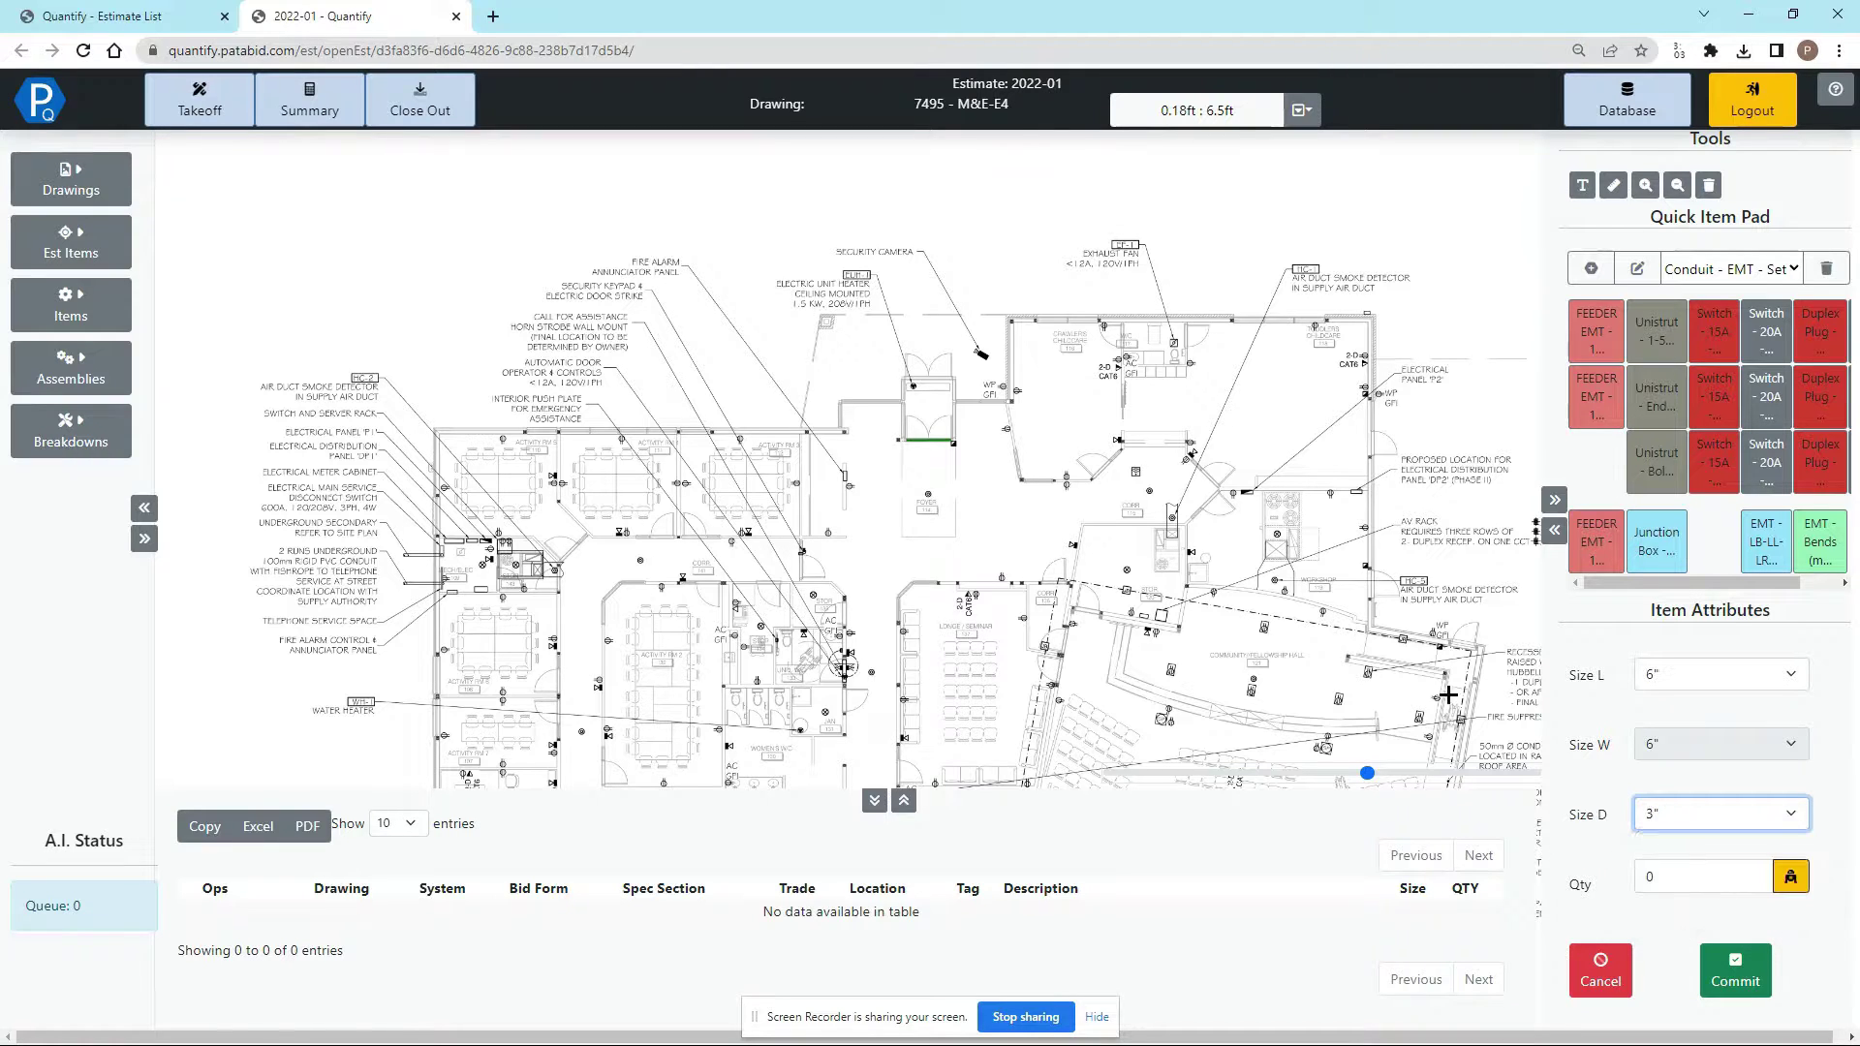
{"action": "left_click", "coordinate": [1209, 496]}
Step: Place one 15A single-pole switch on the floor plan and commit it
{"action": "left_click", "coordinate": [1712, 348]}
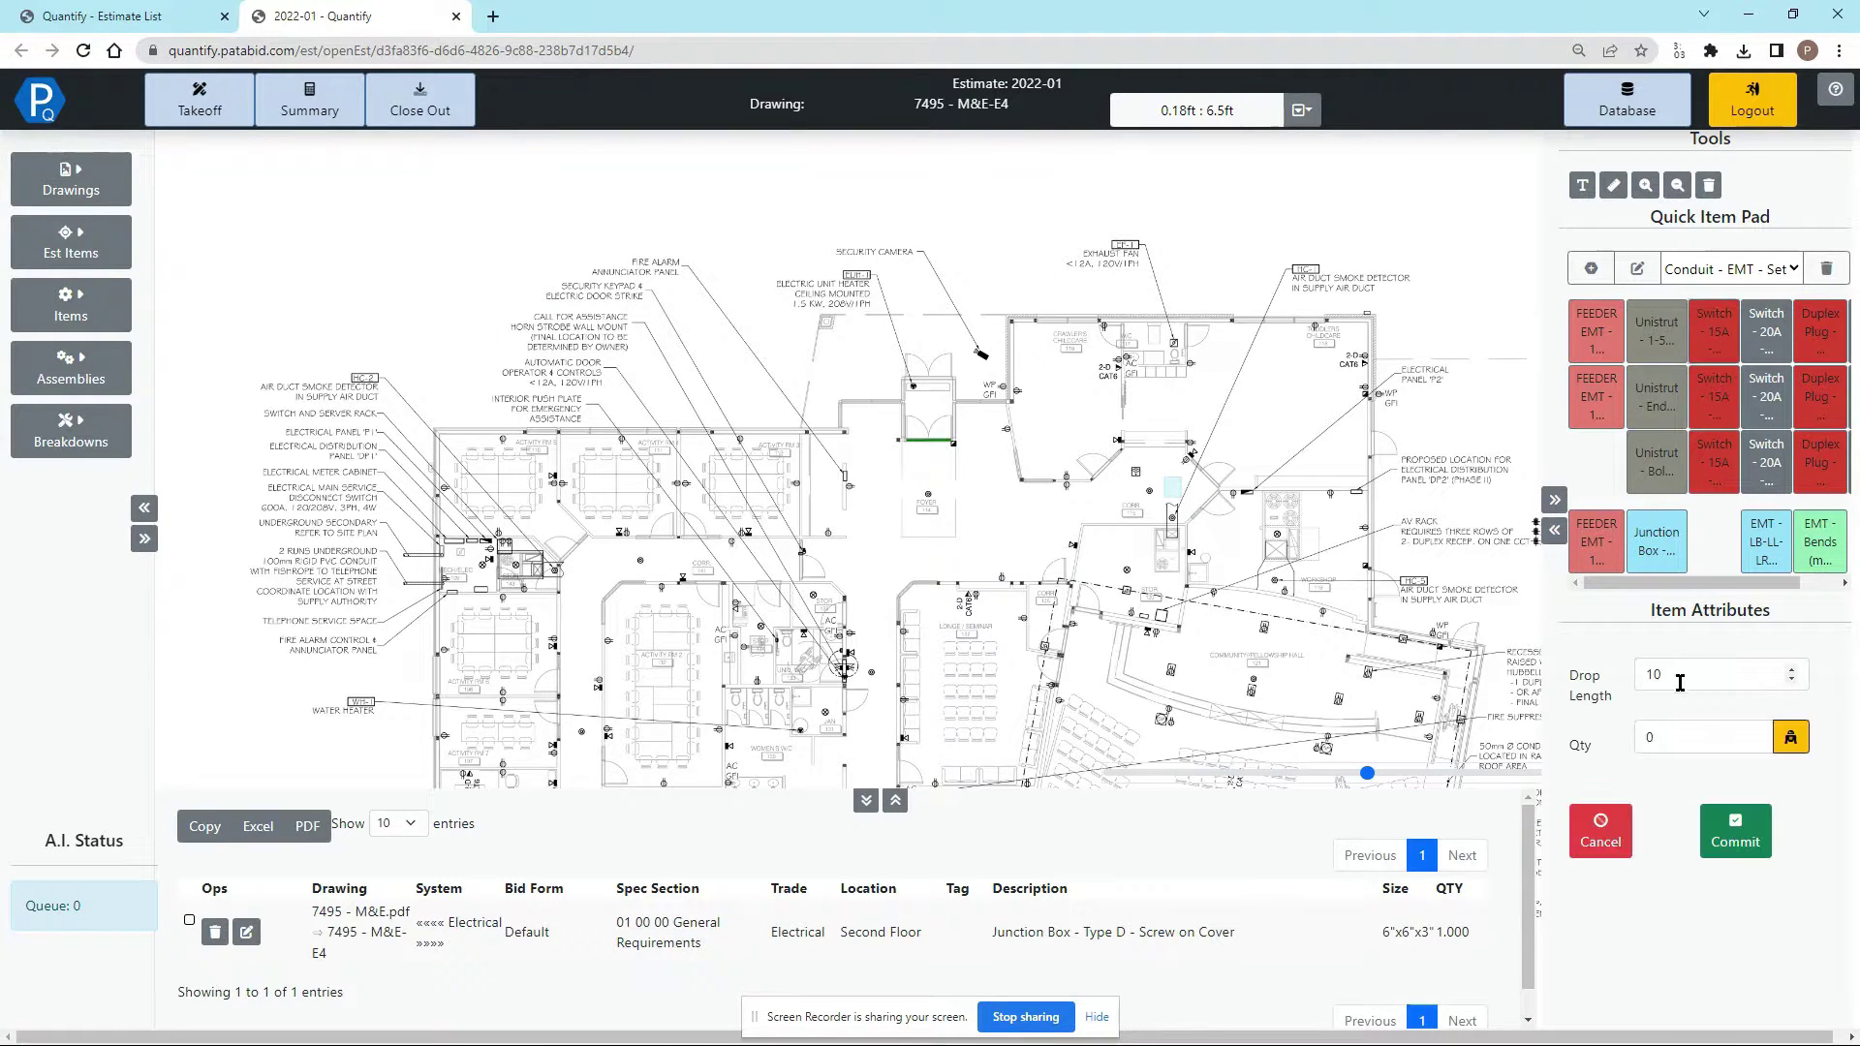
{"action": "left_click", "coordinate": [1201, 504]}
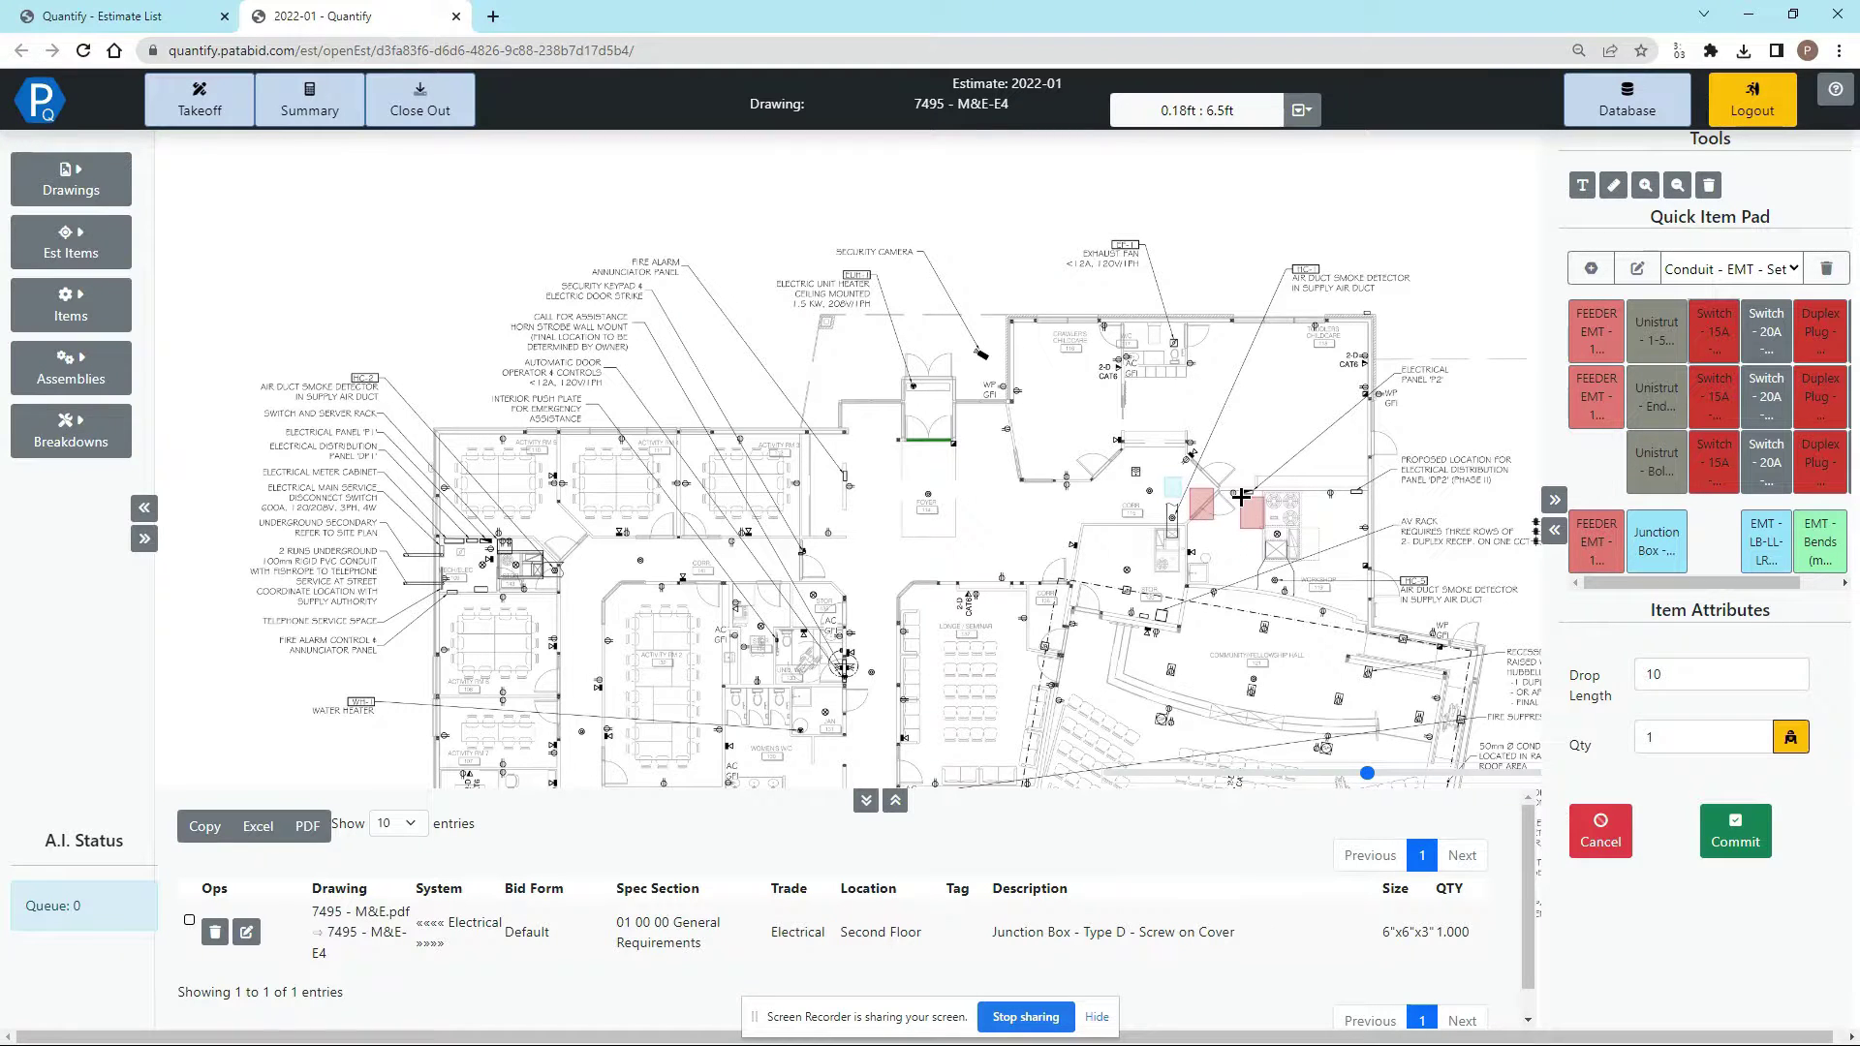
{"action": "key", "text": "Return"}
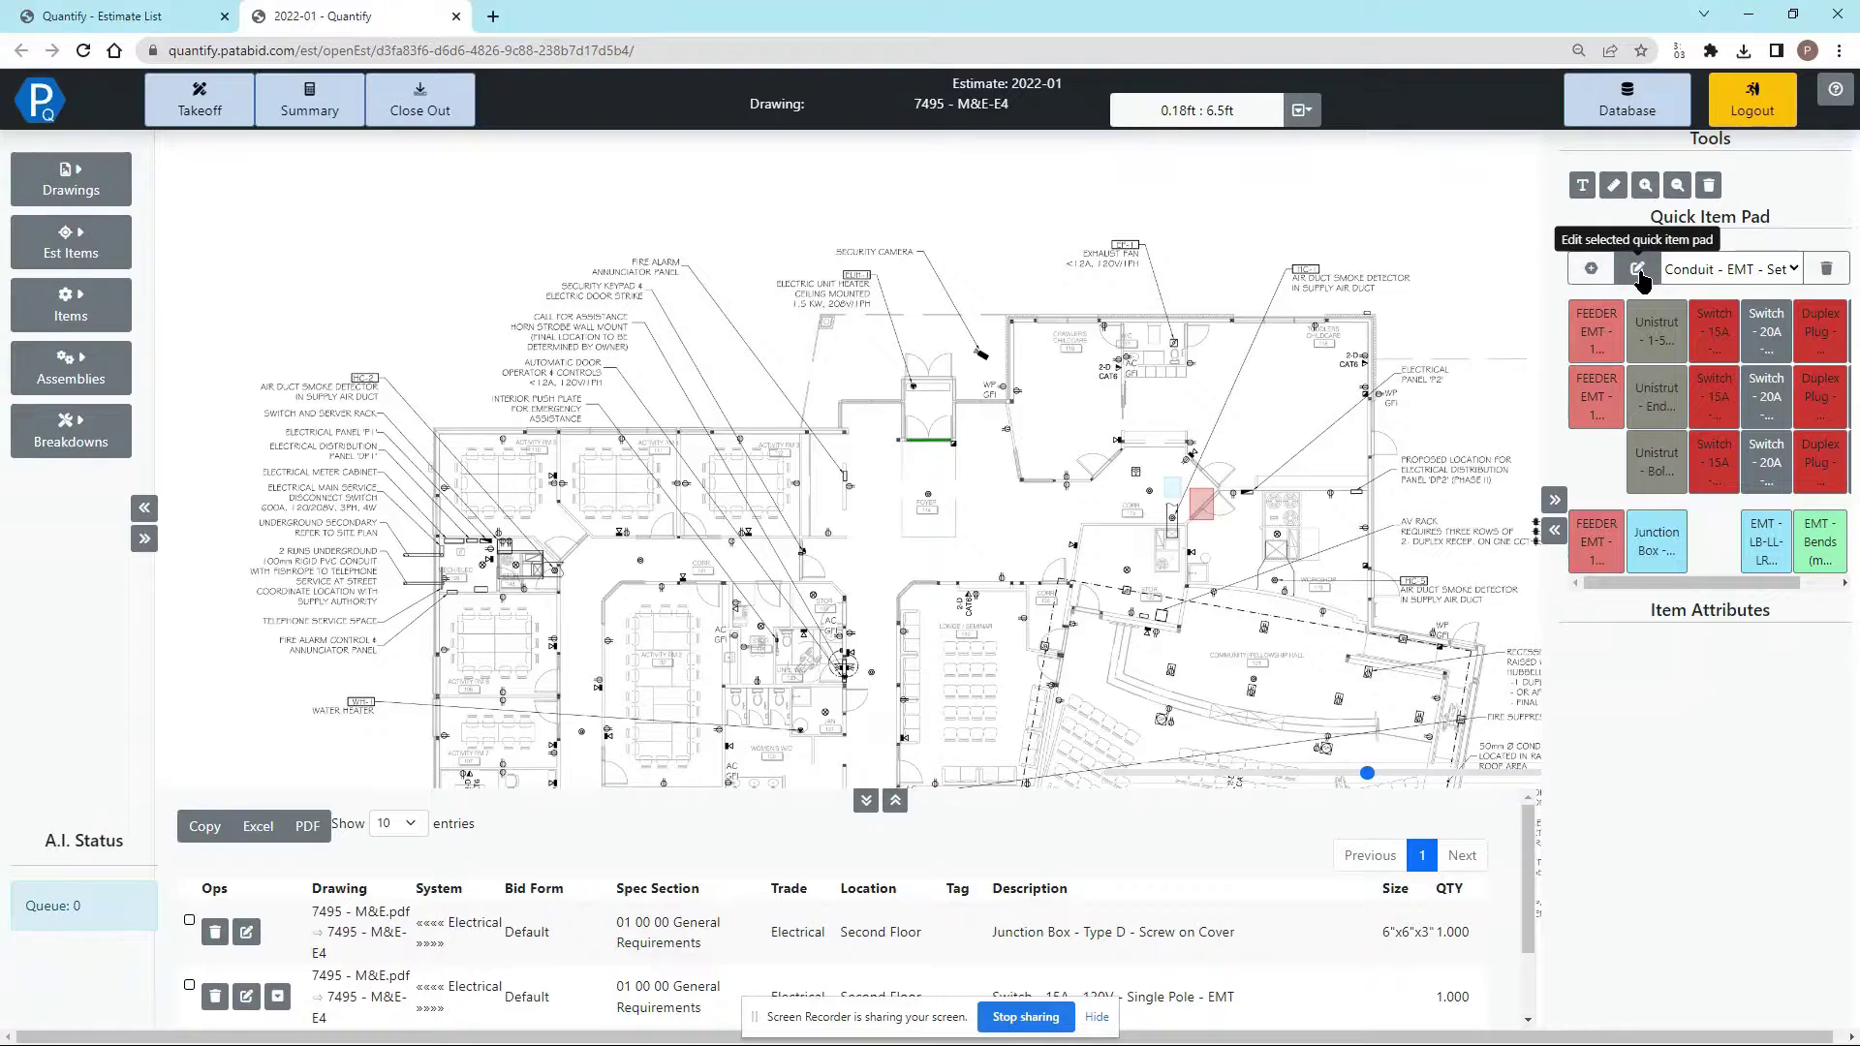
Step: In the pad editor, colour the first FEEDER EMT button bright green
{"action": "left_click", "coordinate": [1638, 271]}
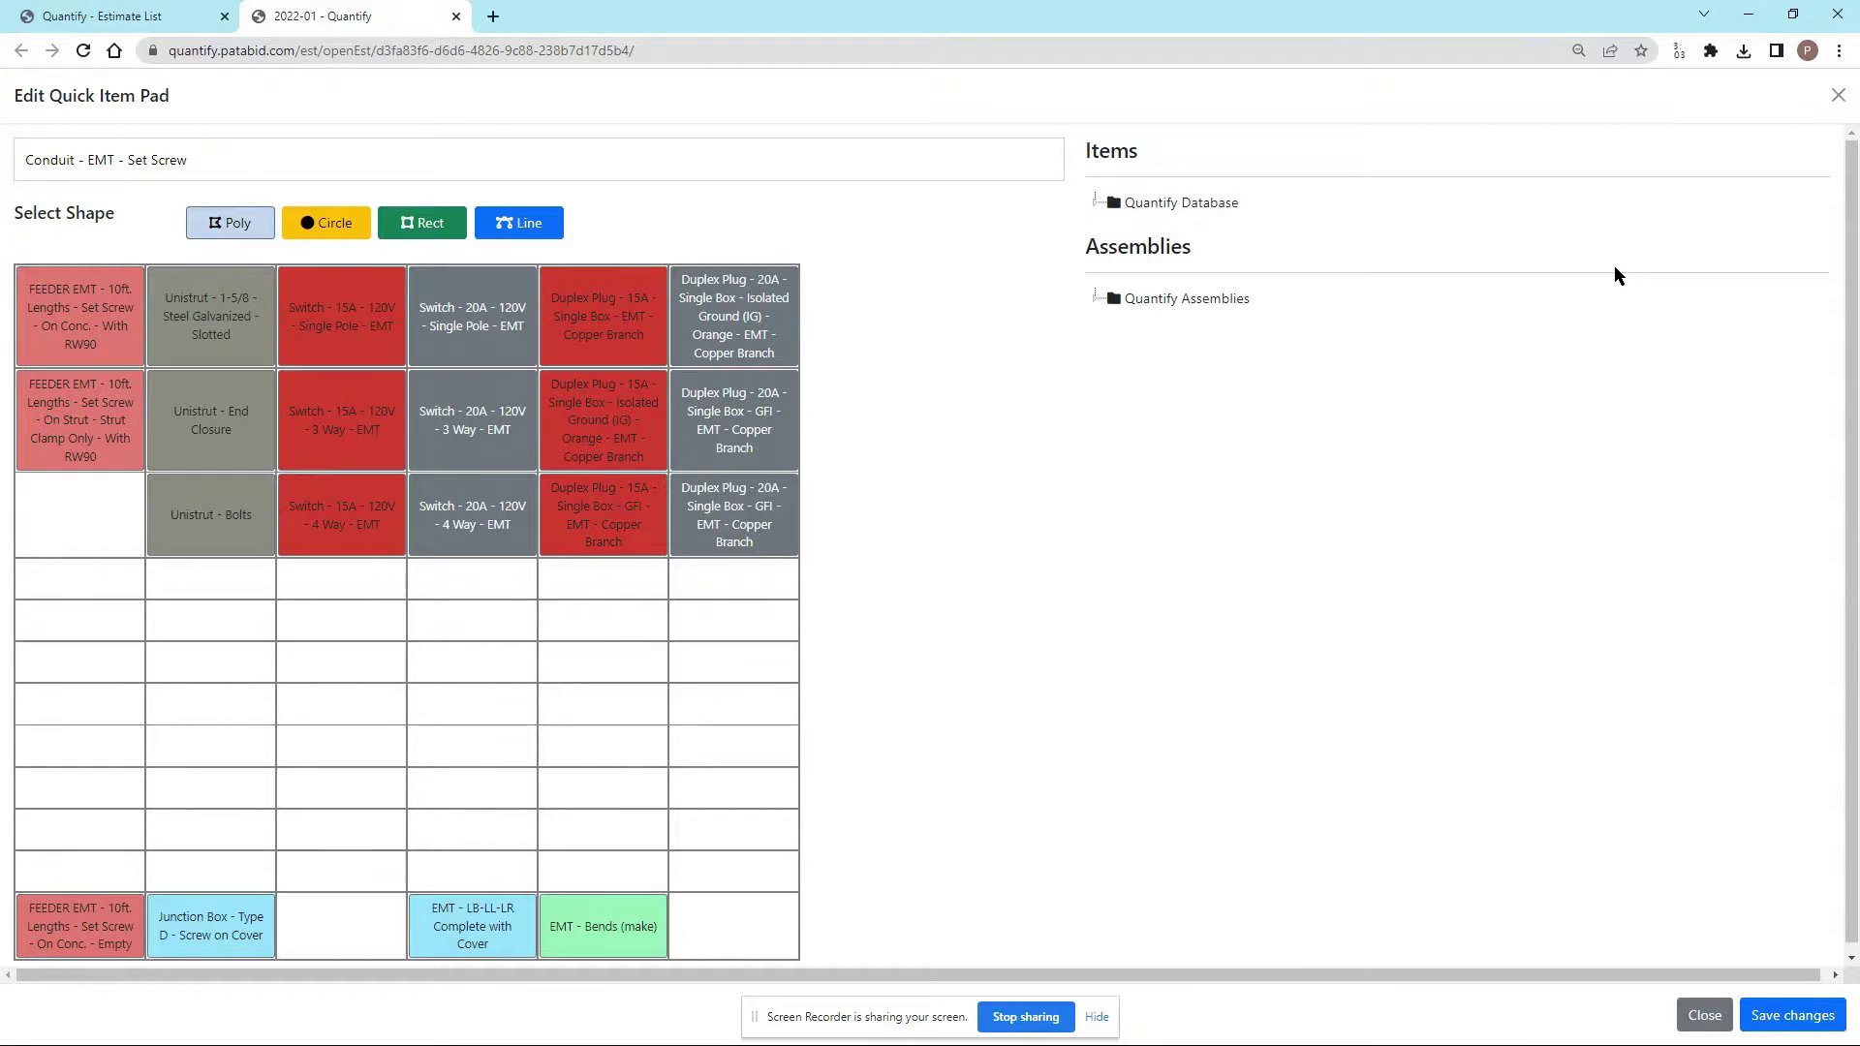
{"action": "left_click_drag", "start_coordinate": [188, 164], "coordinate": [10, 166]}
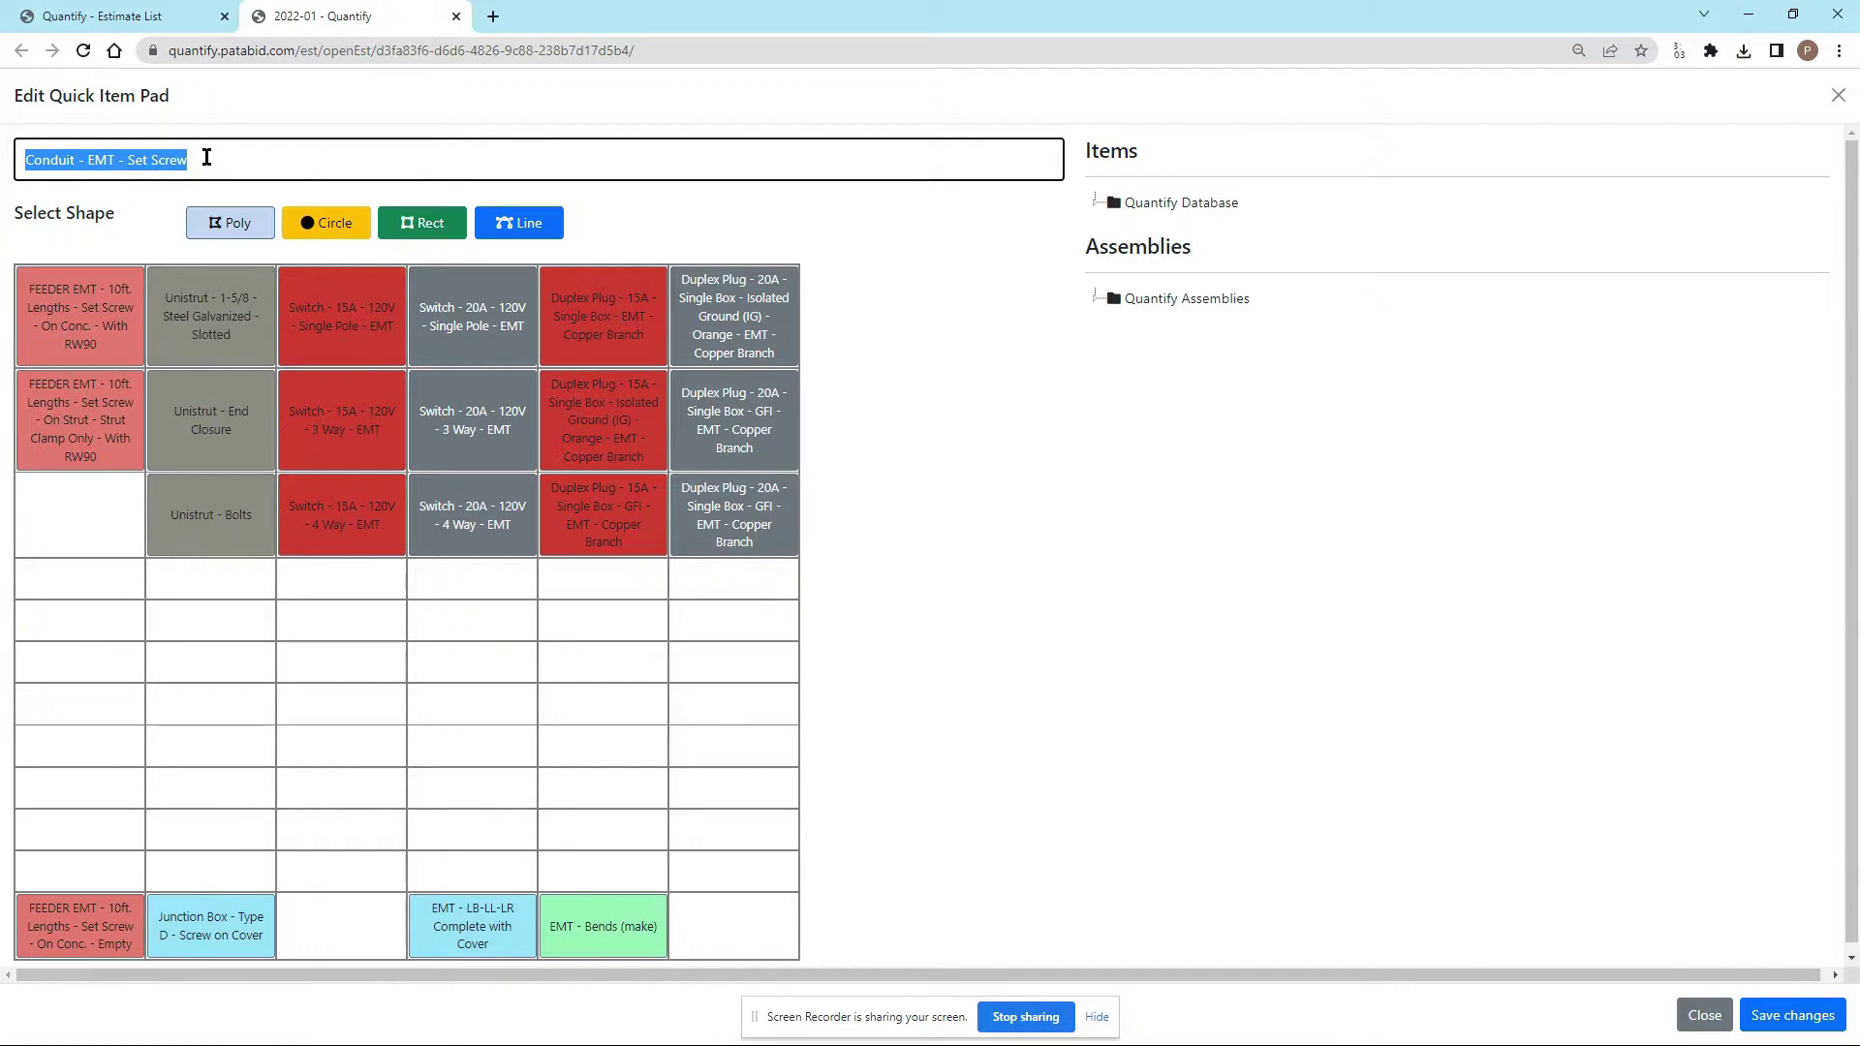
{"action": "left_click", "coordinate": [115, 217]}
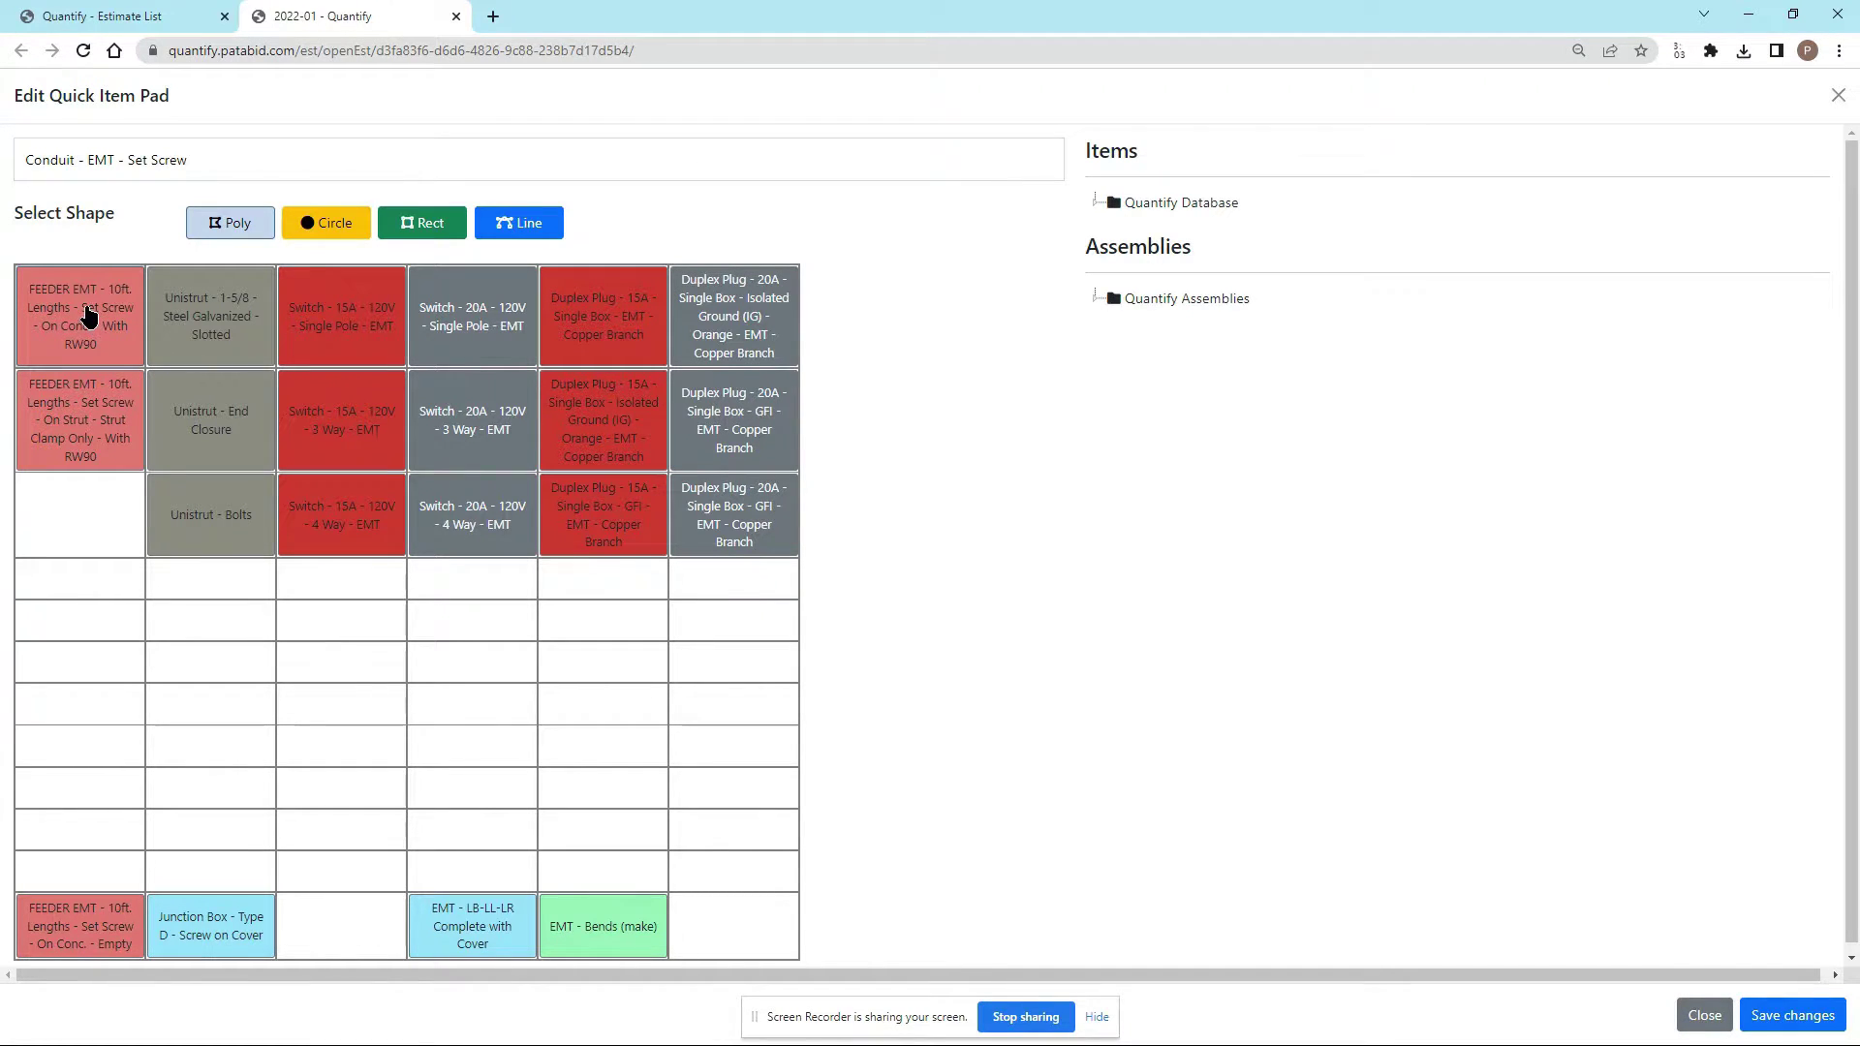
{"action": "left_click", "coordinate": [88, 316]}
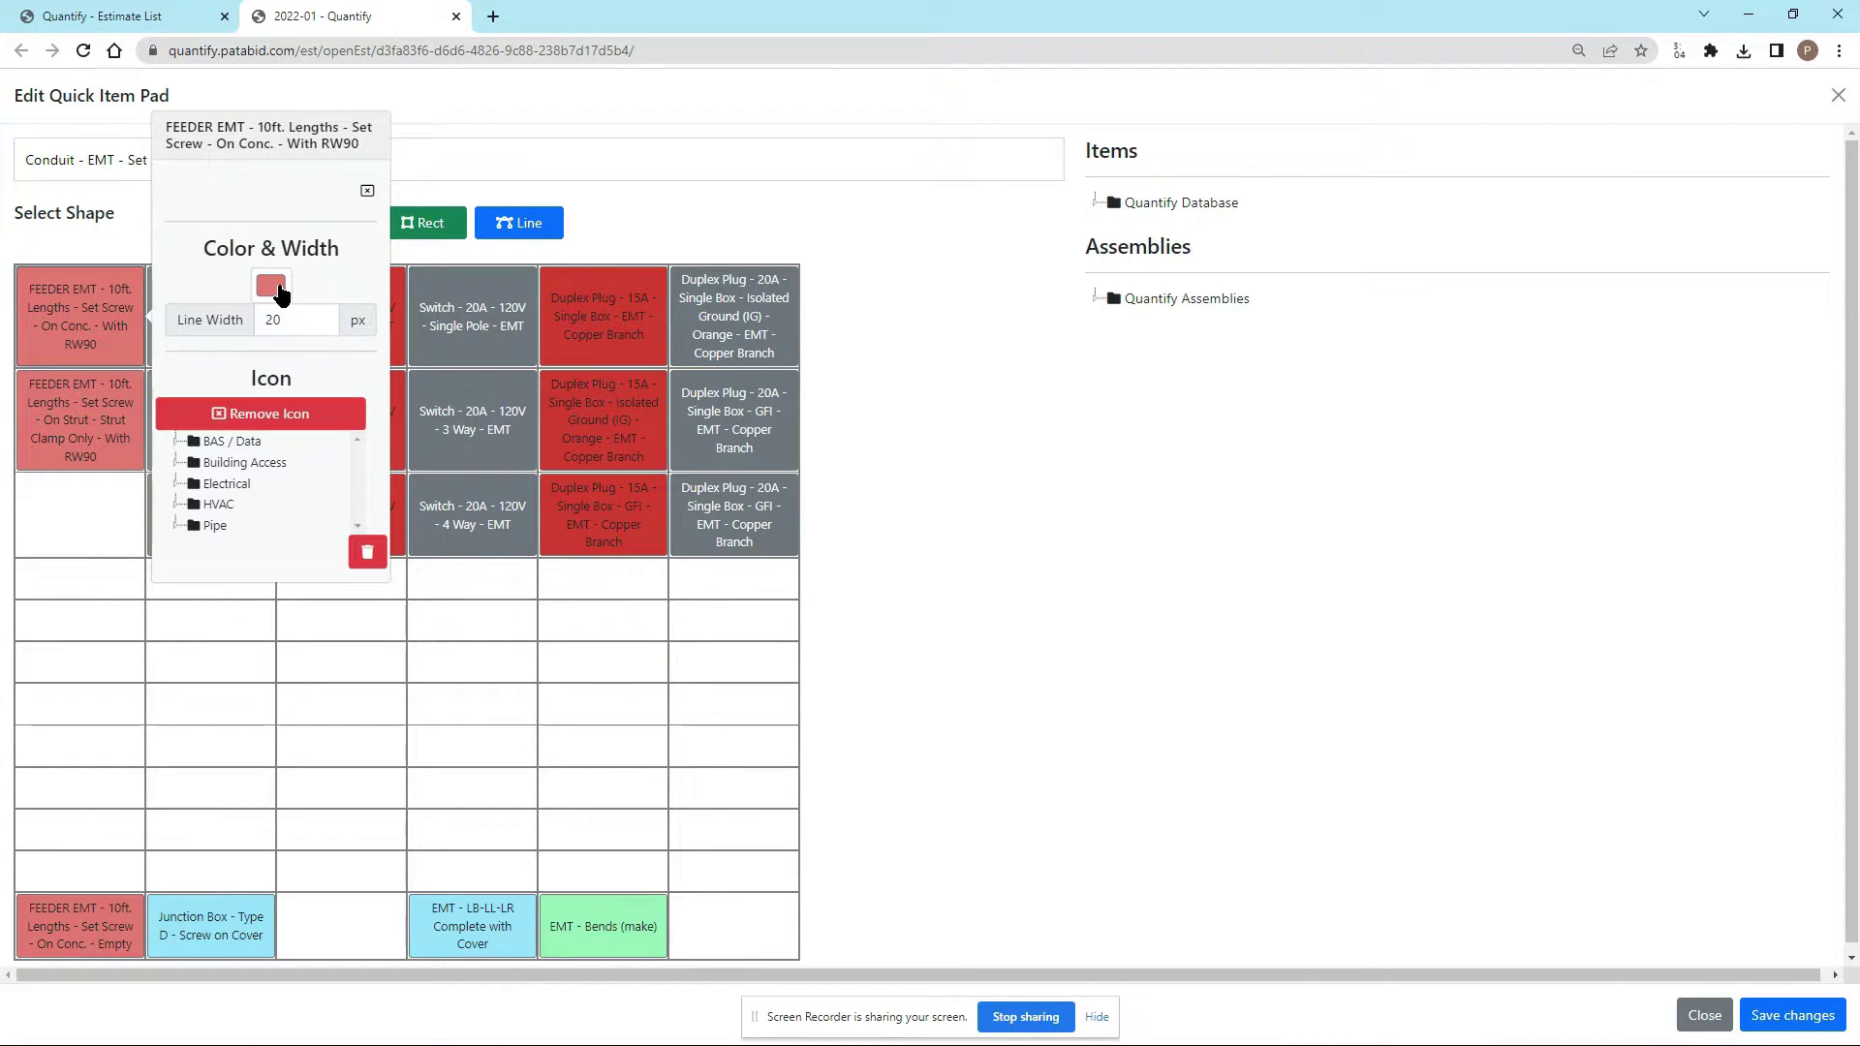
{"action": "left_click", "coordinate": [272, 286]}
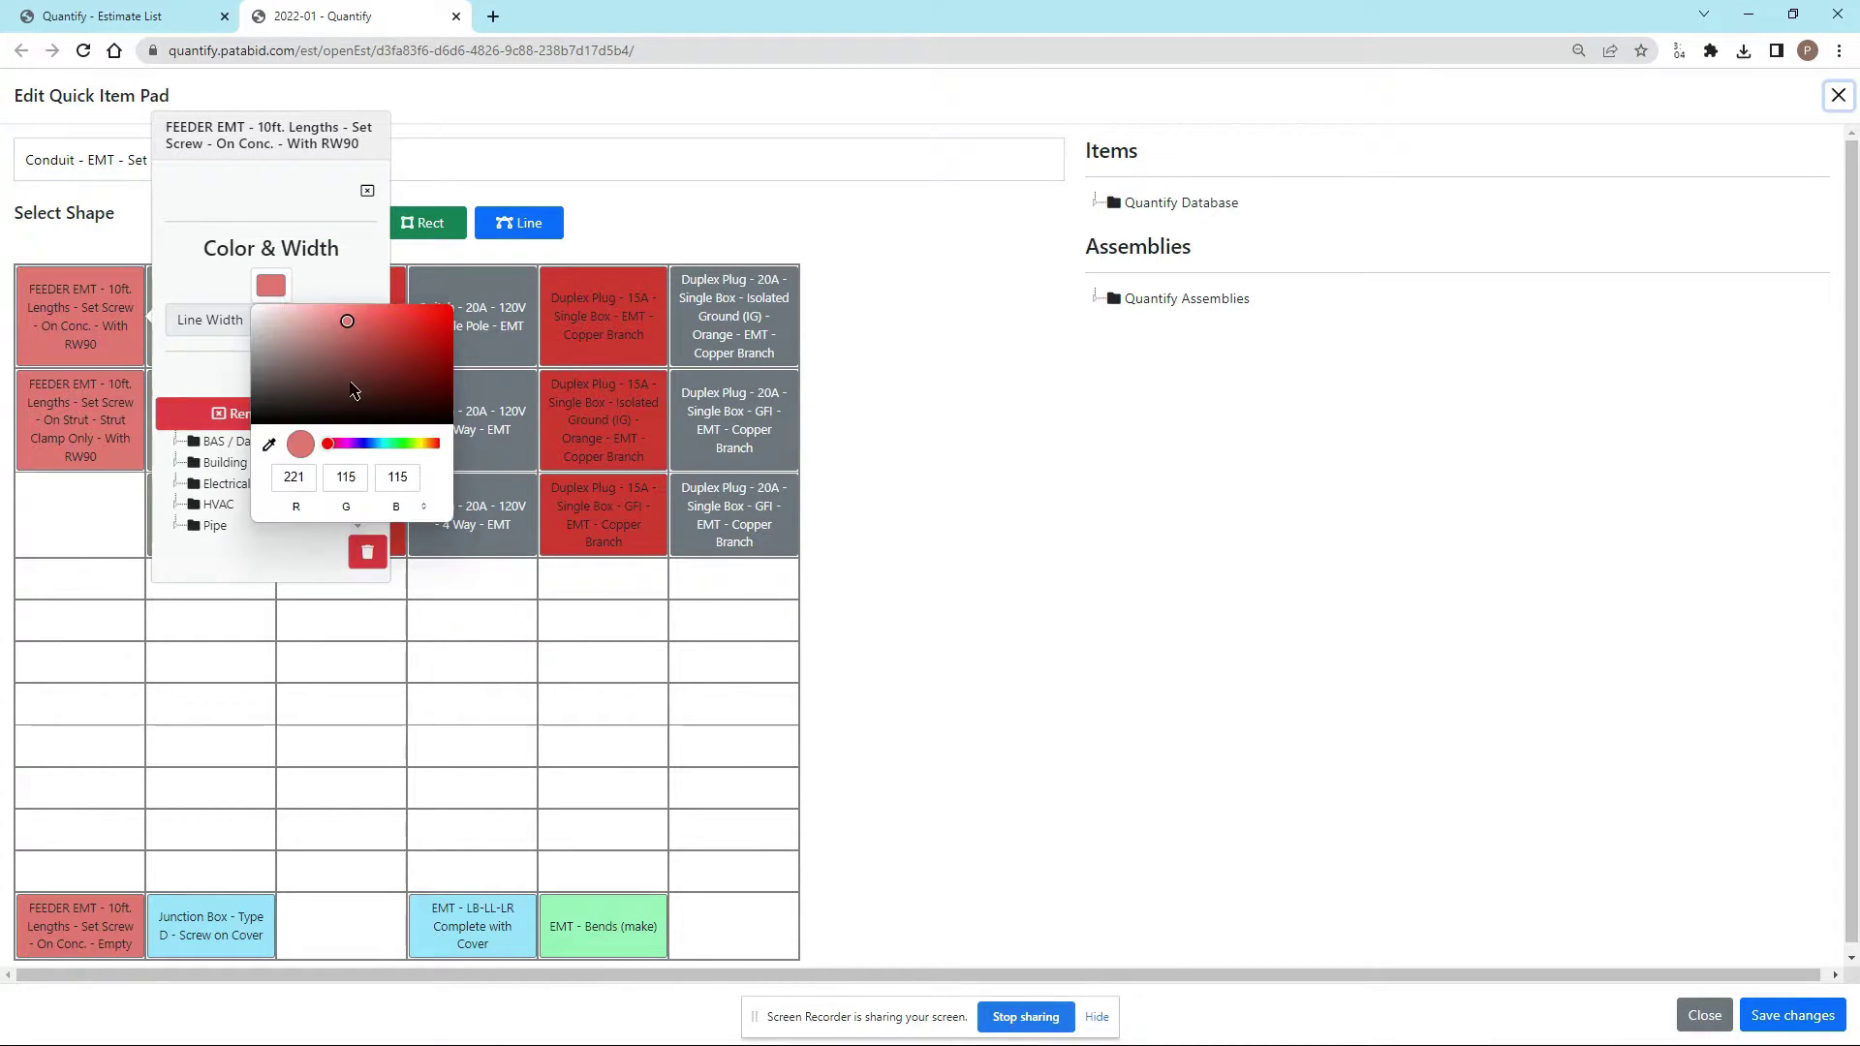
{"action": "left_click", "coordinate": [400, 443]}
{"action": "left_click", "coordinate": [419, 333]}
{"action": "left_click", "coordinate": [430, 317]}
{"action": "left_click", "coordinate": [306, 230]}
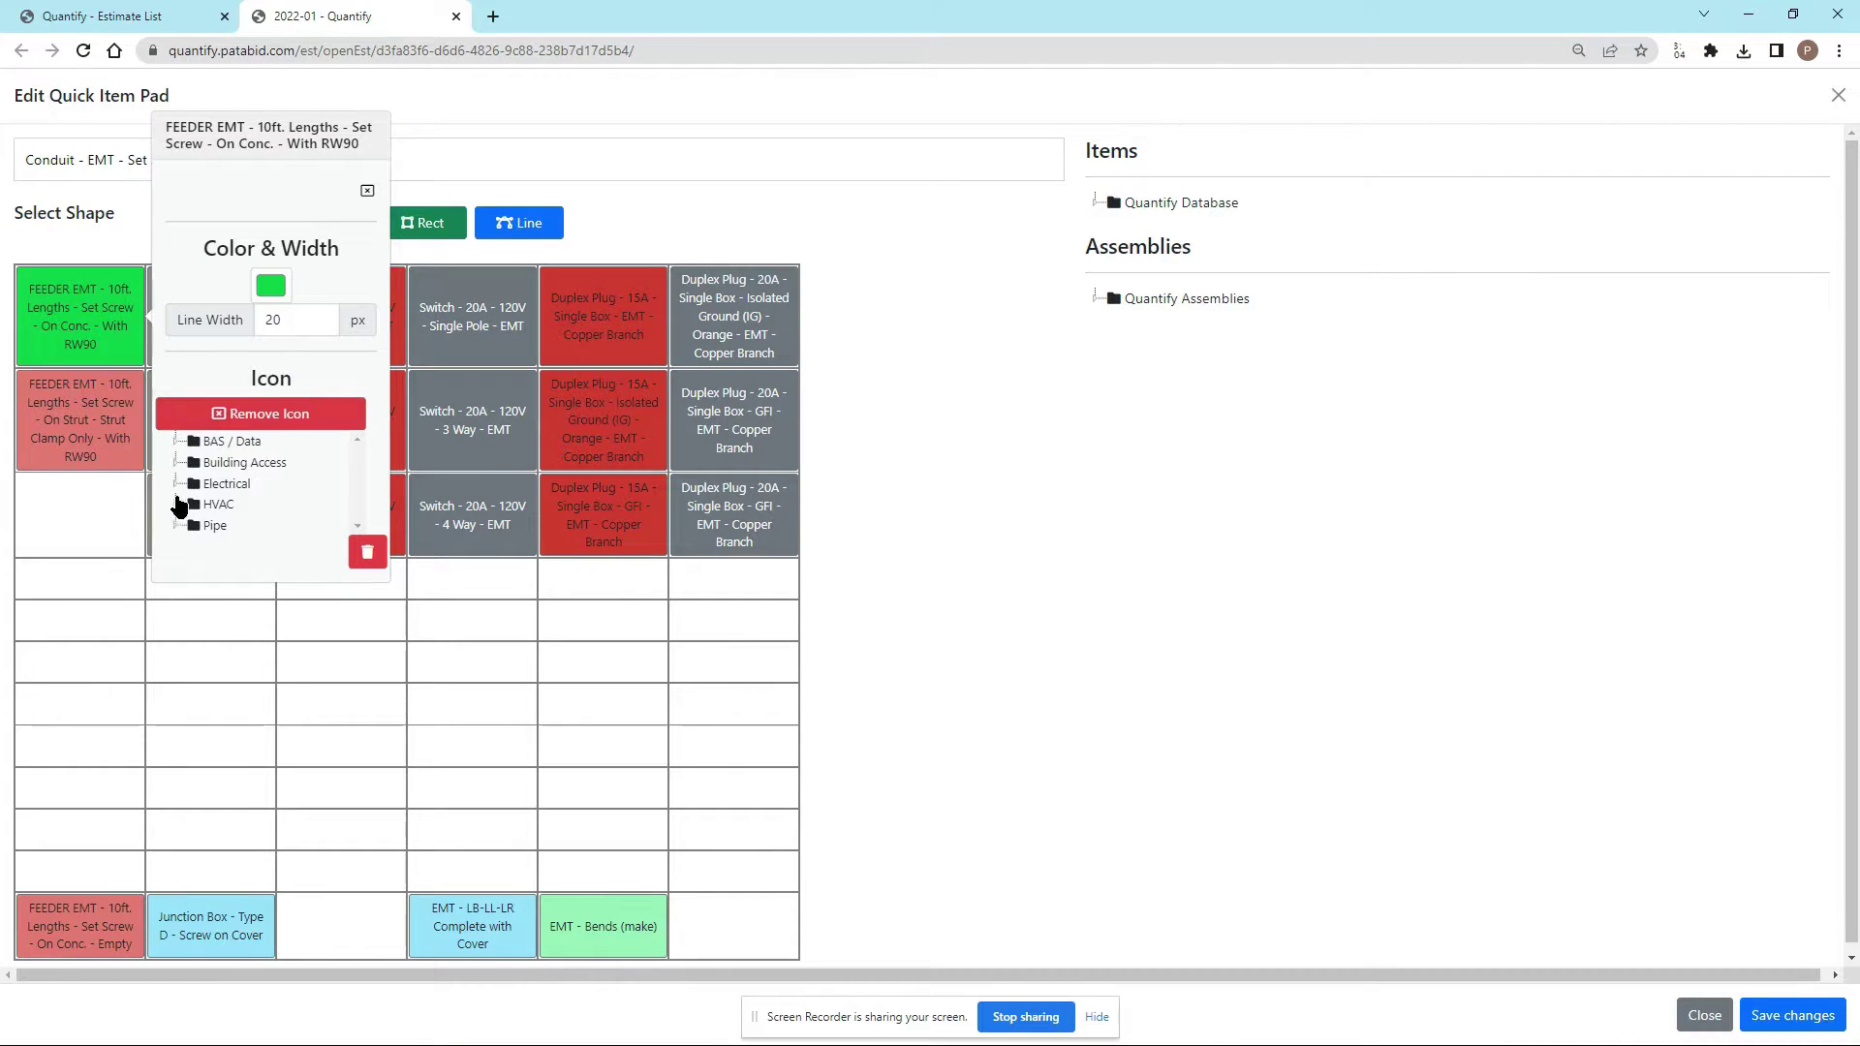
Step: Give the green FEEDER EMT button the first Electrical conduit icon
{"action": "left_click", "coordinate": [175, 487]}
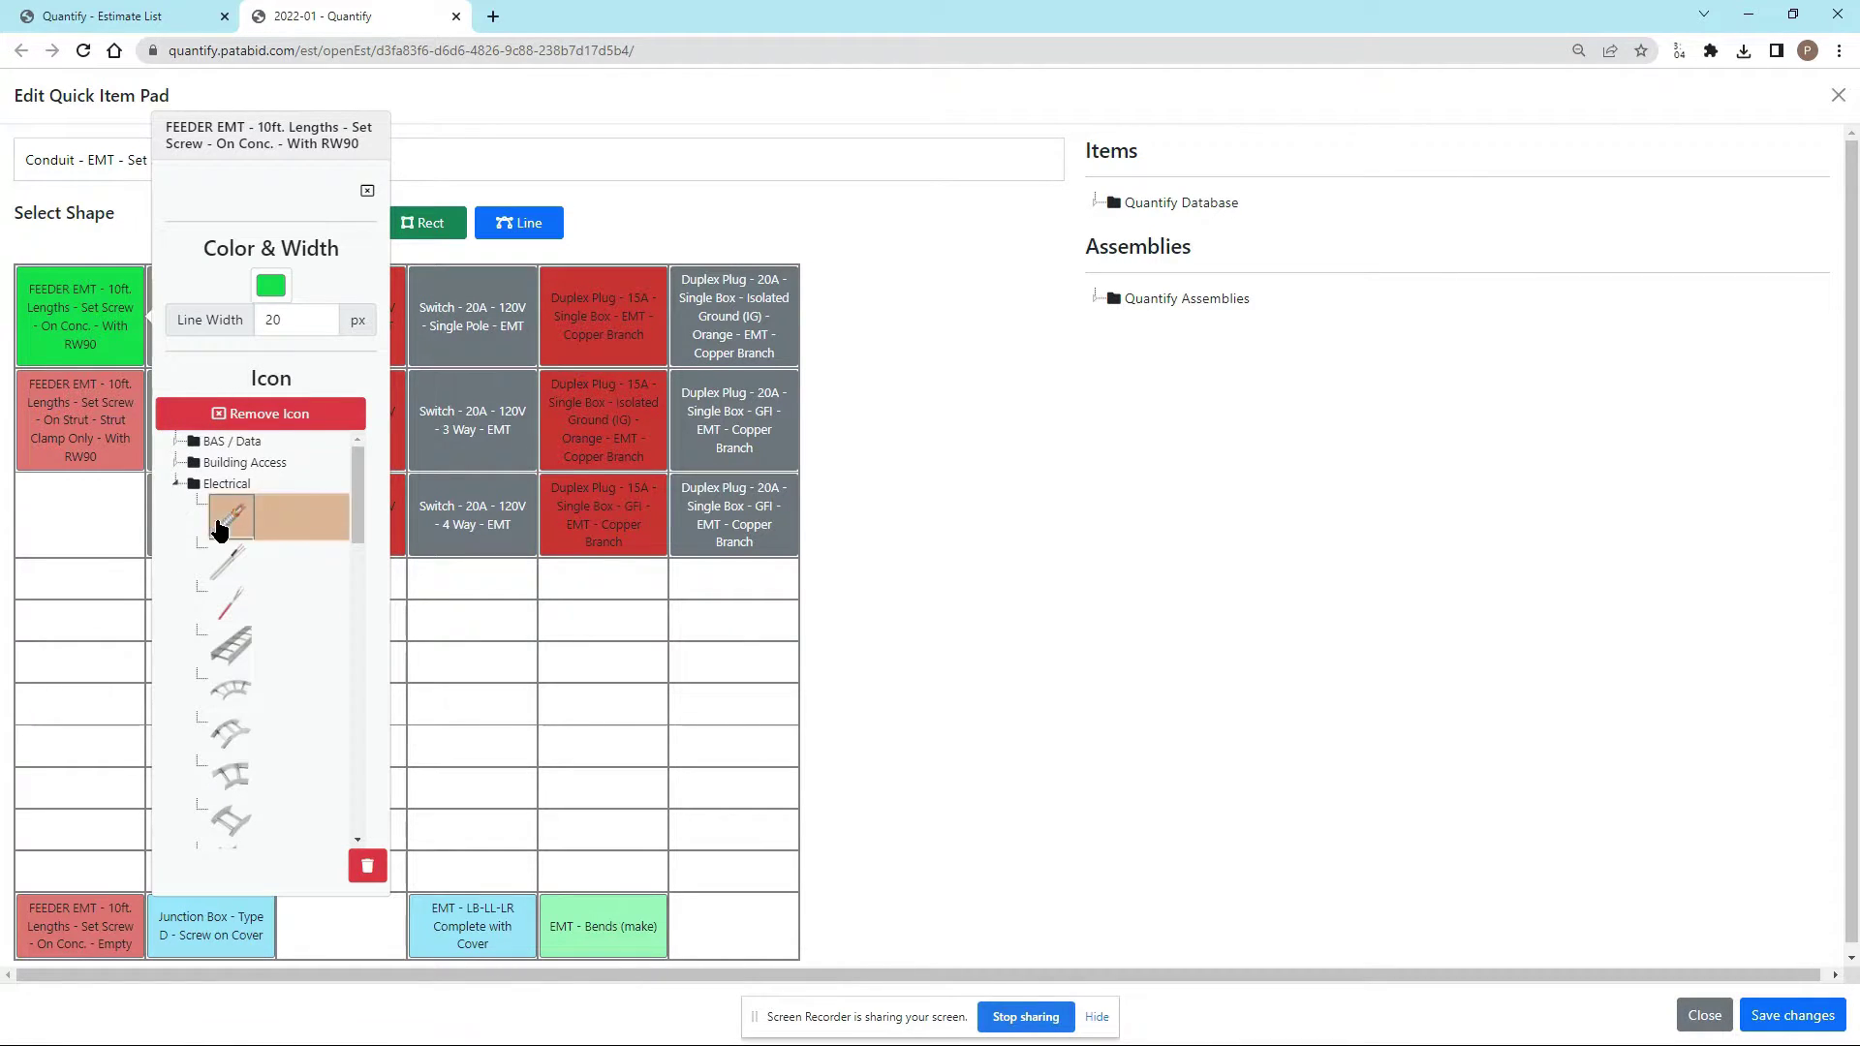
{"action": "mouse_move", "coordinate": [357, 497]}
{"action": "left_mouse_down"}
{"action": "mouse_move", "coordinate": [368, 515]}
{"action": "mouse_move", "coordinate": [365, 467]}
{"action": "left_mouse_up"}
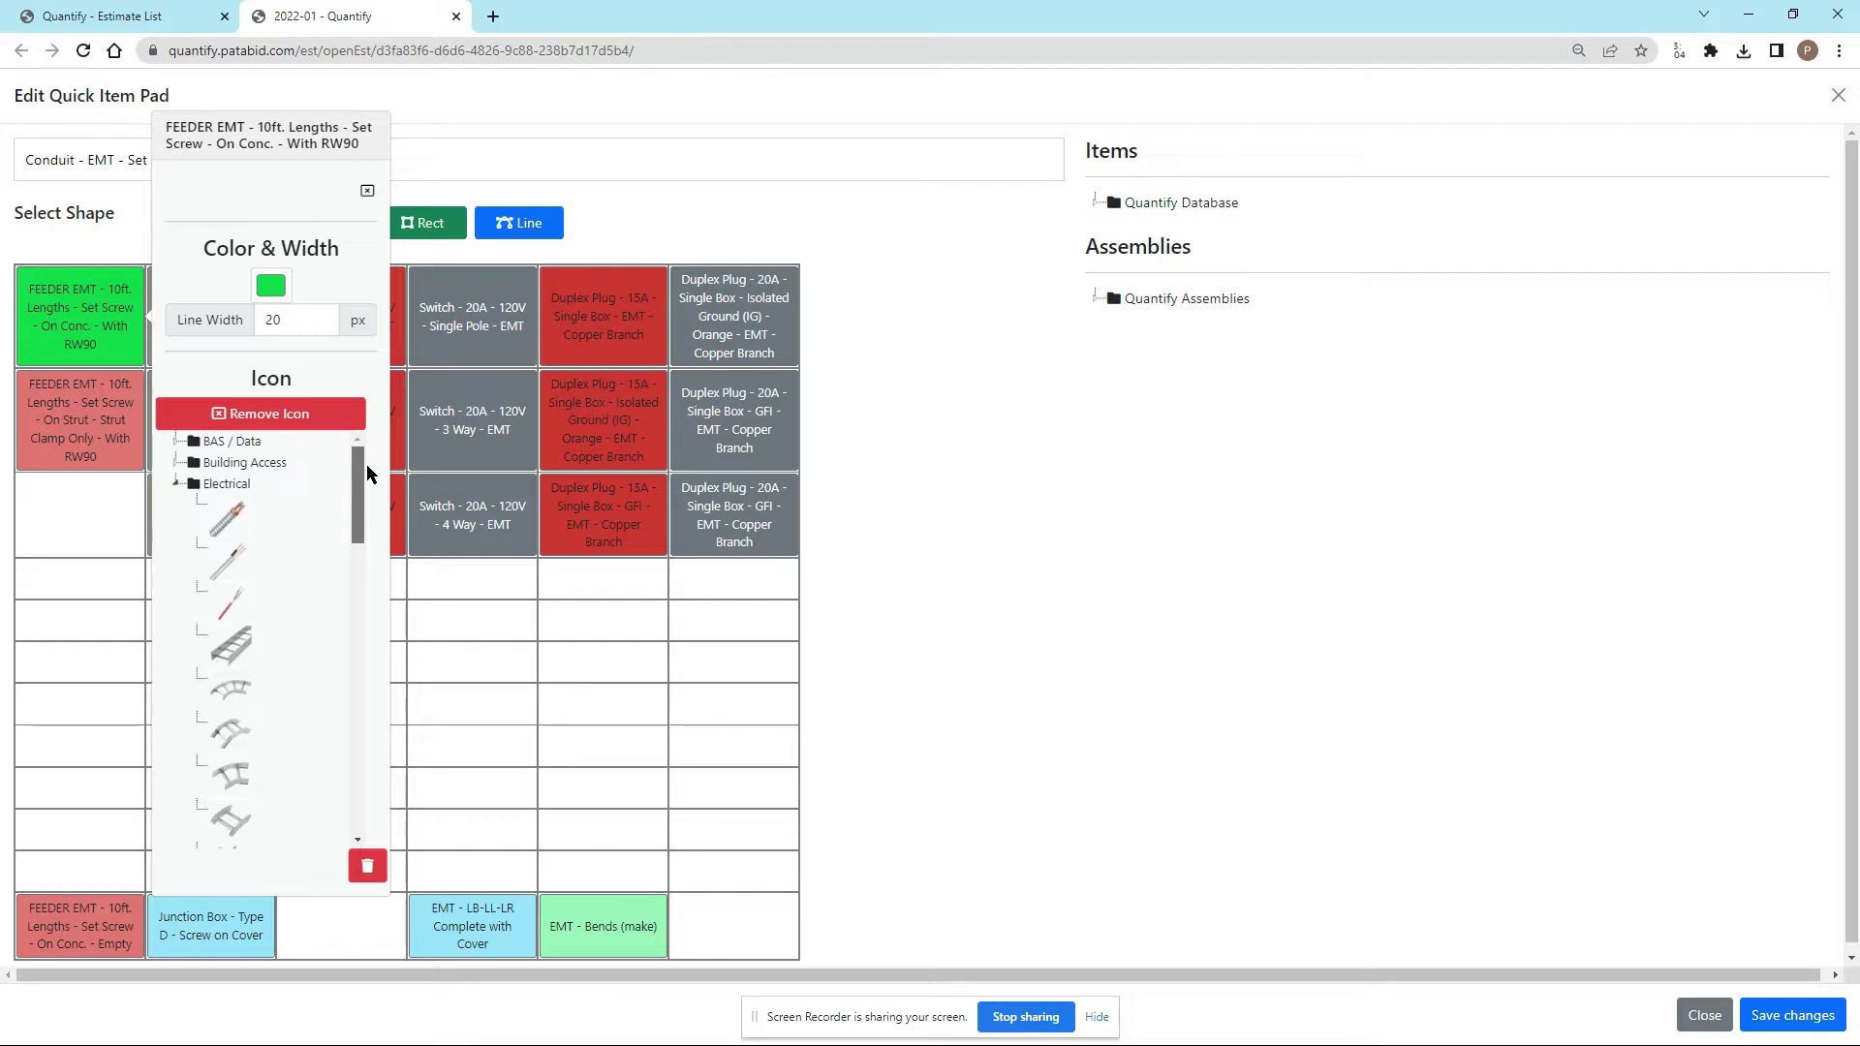
{"action": "left_click", "coordinate": [233, 518]}
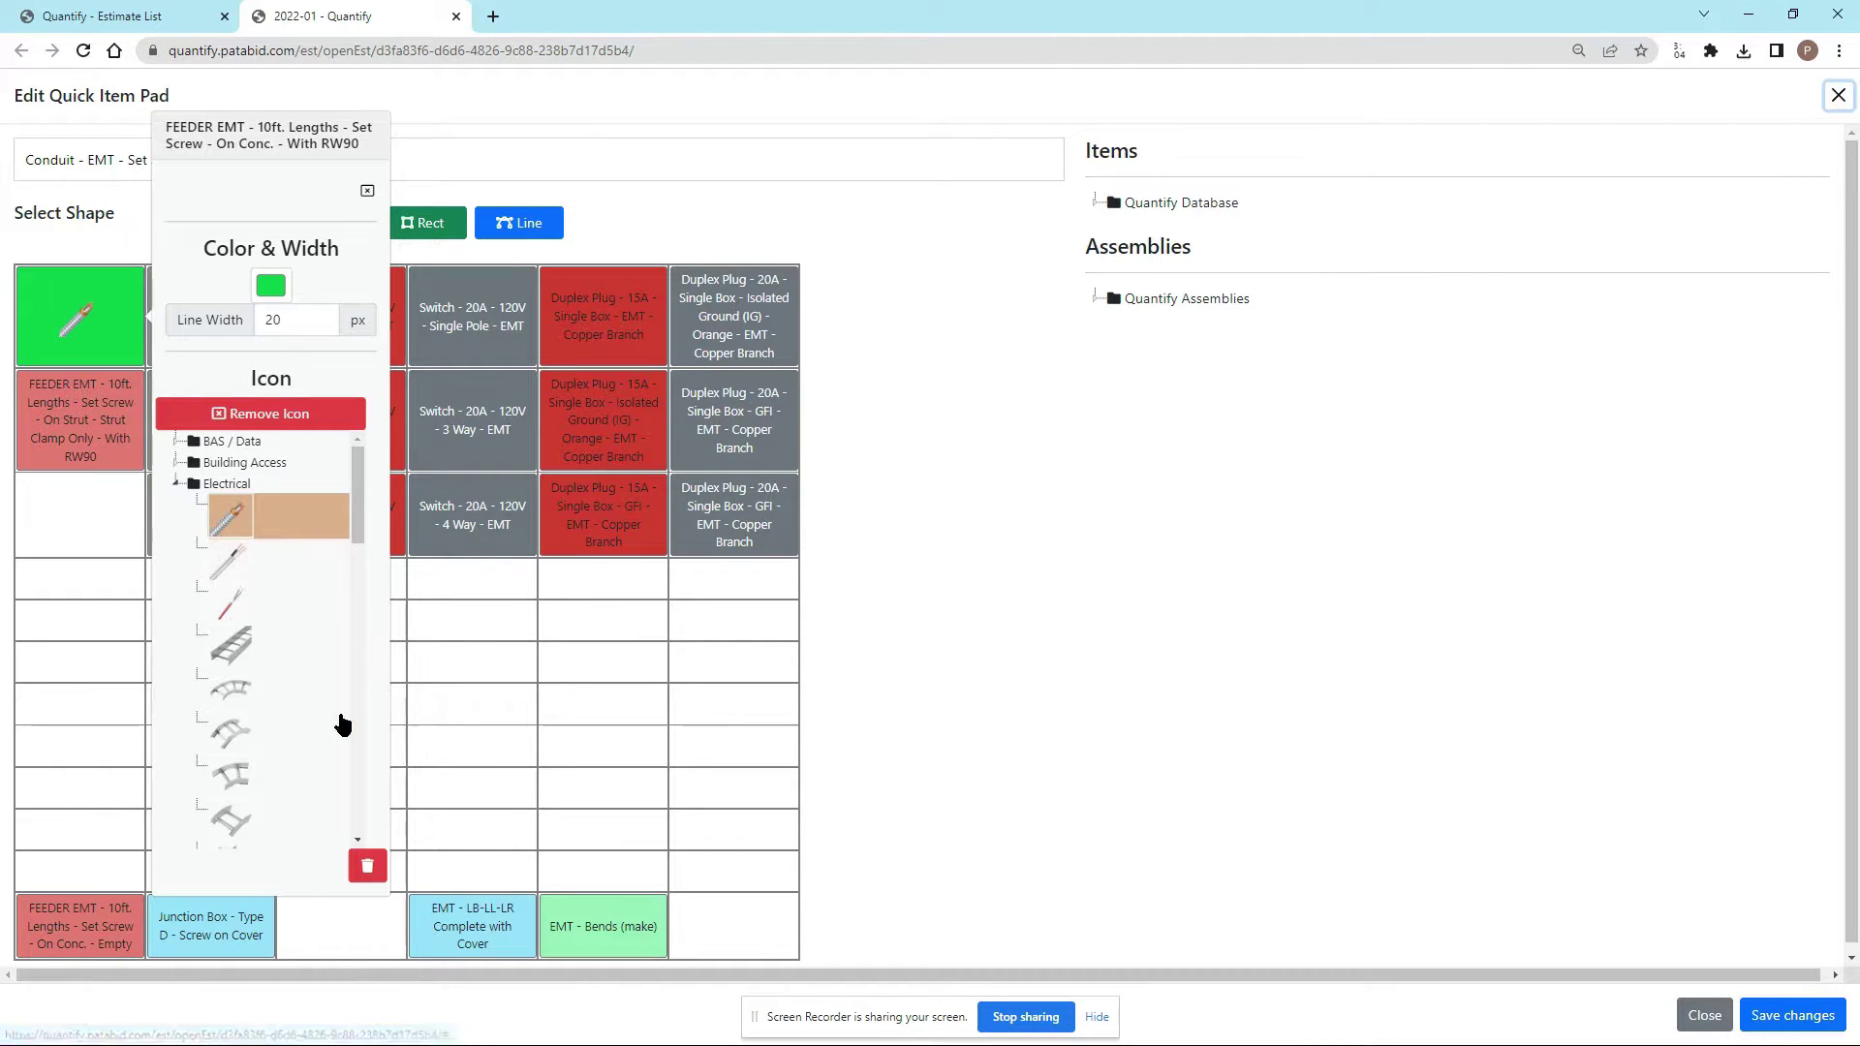
{"action": "left_click", "coordinate": [164, 246]}
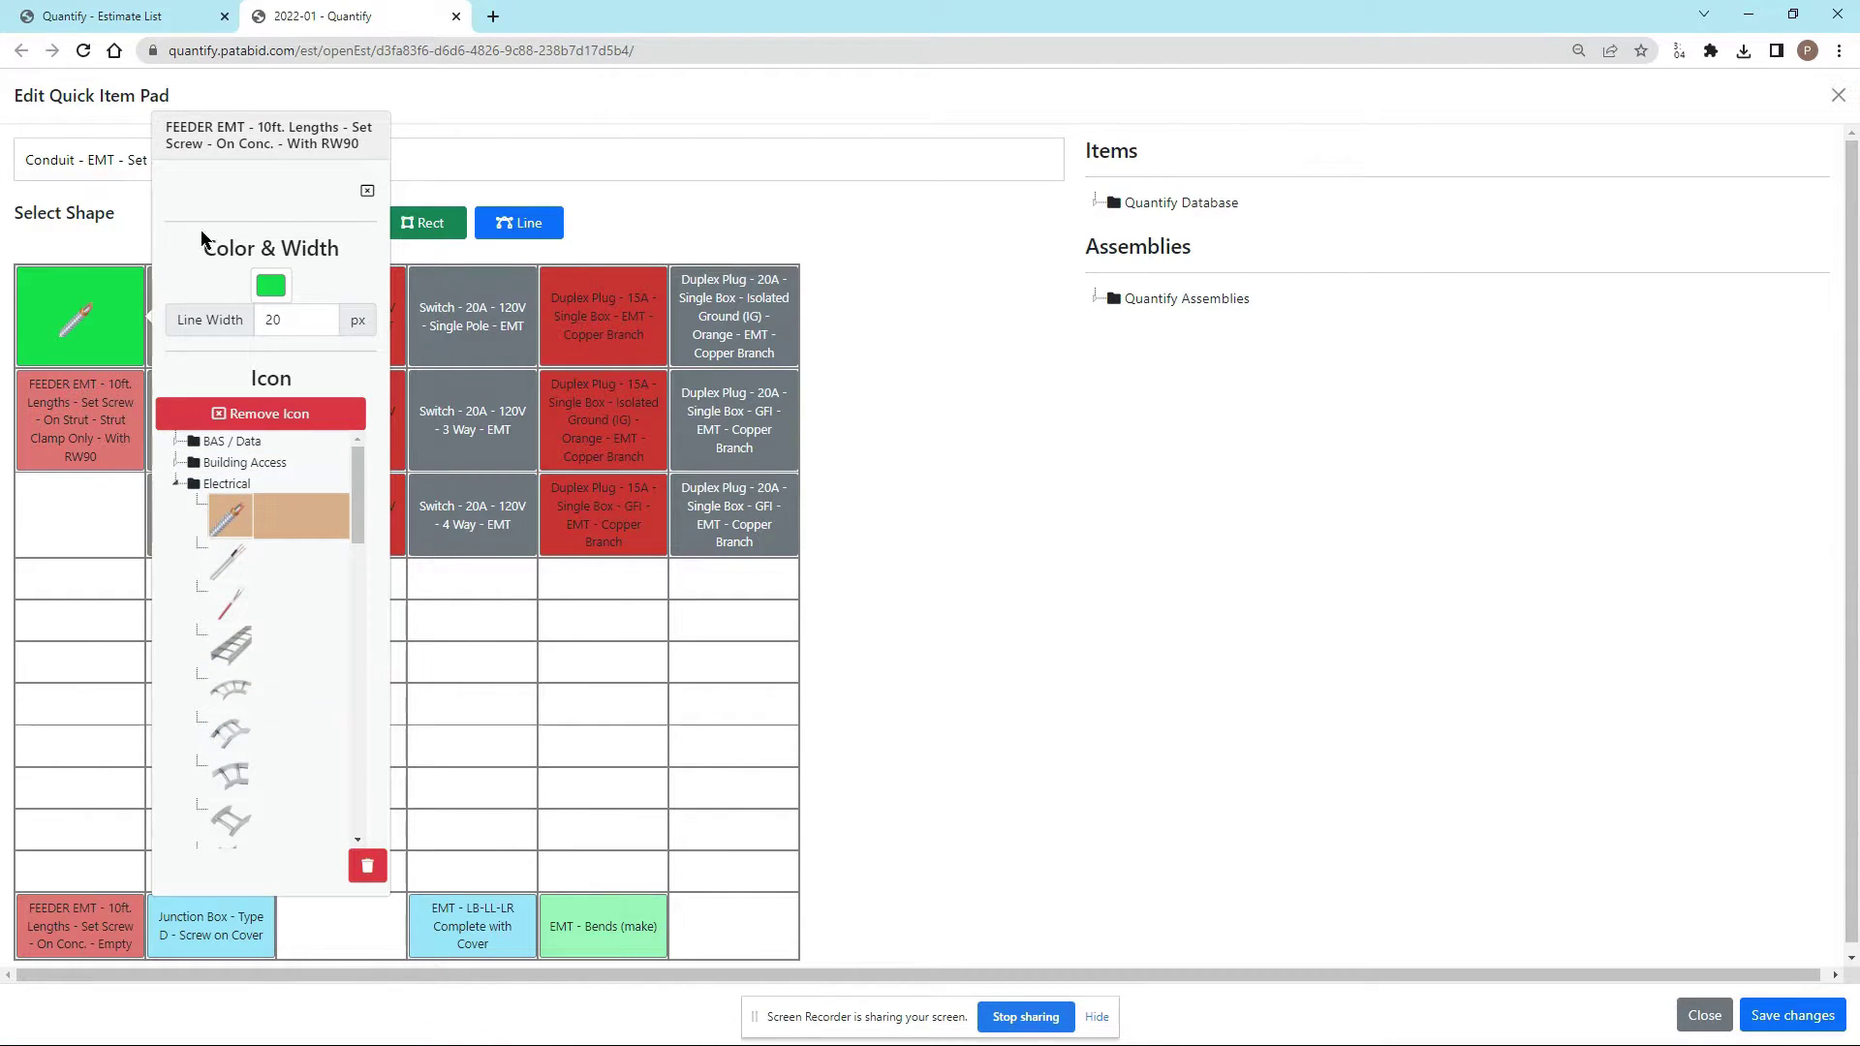
{"action": "left_click", "coordinate": [366, 193]}
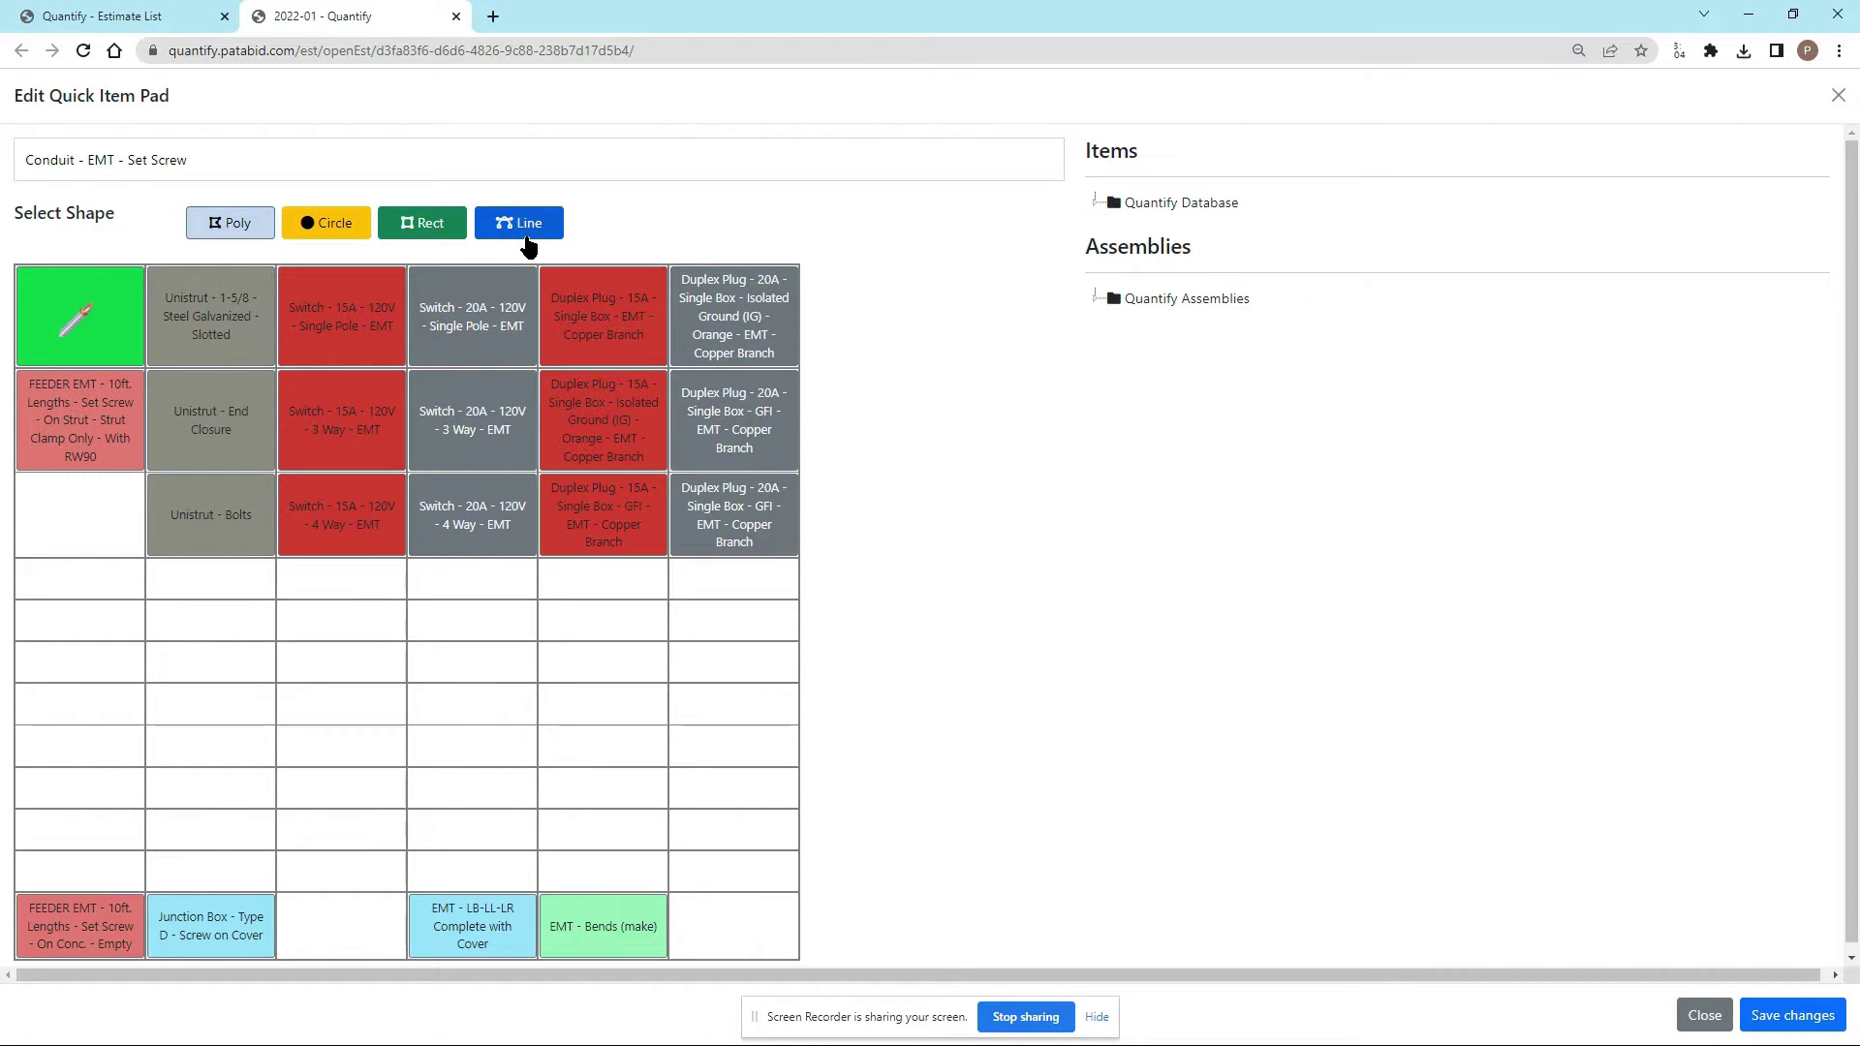
{"action": "left_click", "coordinate": [78, 303]}
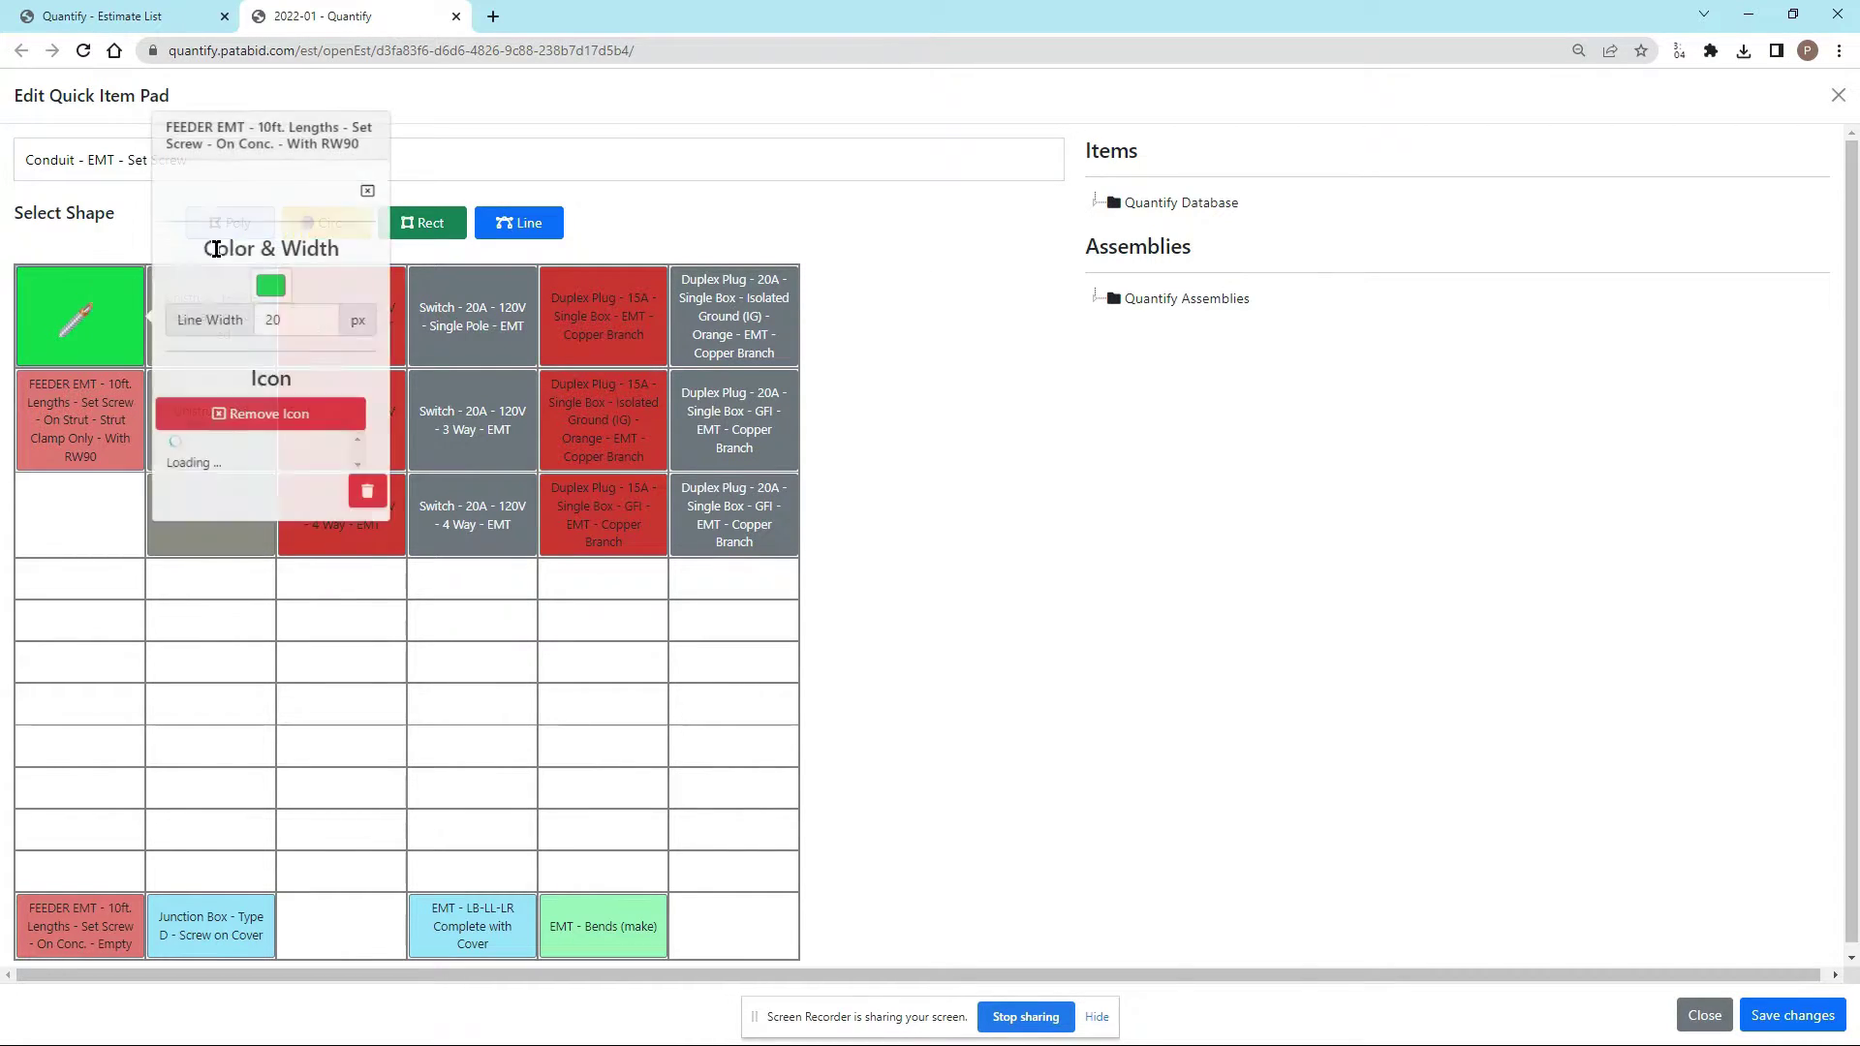
{"action": "left_click_drag", "start_coordinate": [241, 231], "coordinate": [101, 335]}
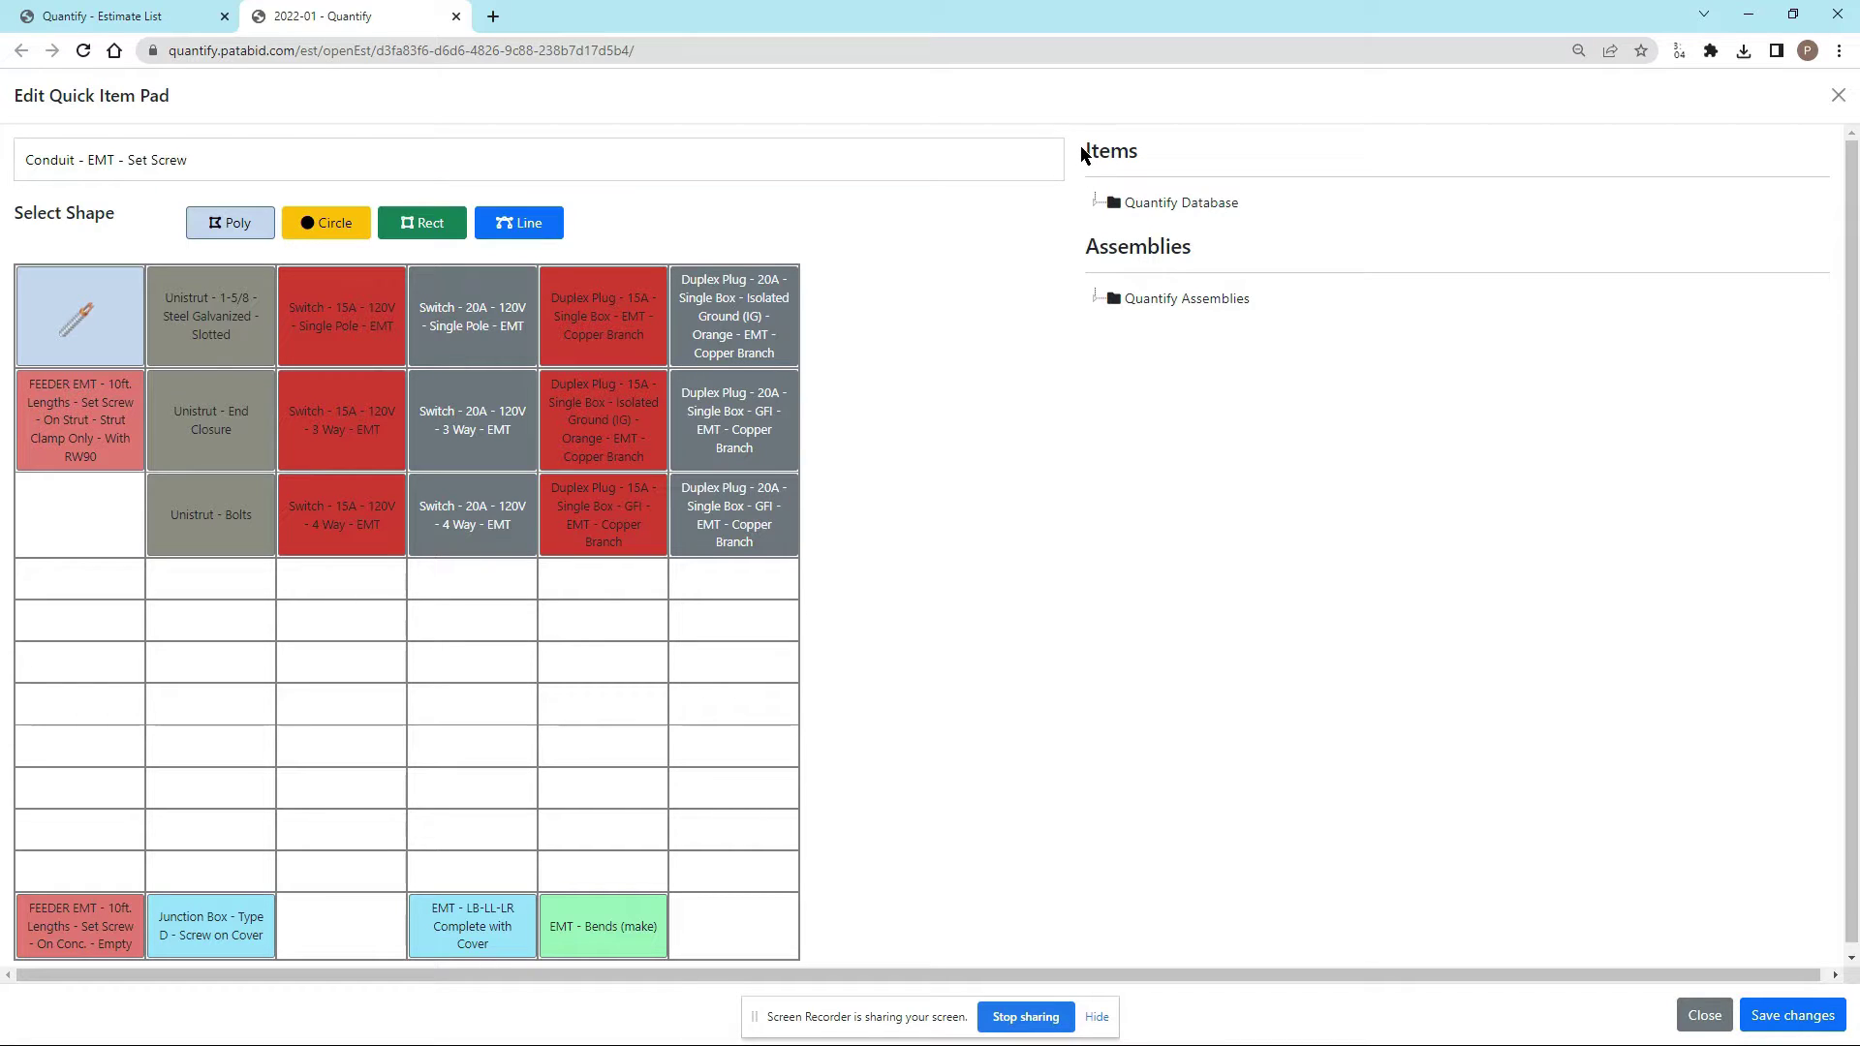
{"action": "left_click_drag", "start_coordinate": [1085, 147], "coordinate": [1180, 168]}
{"action": "left_click_drag", "start_coordinate": [1082, 260], "coordinate": [1182, 265]}
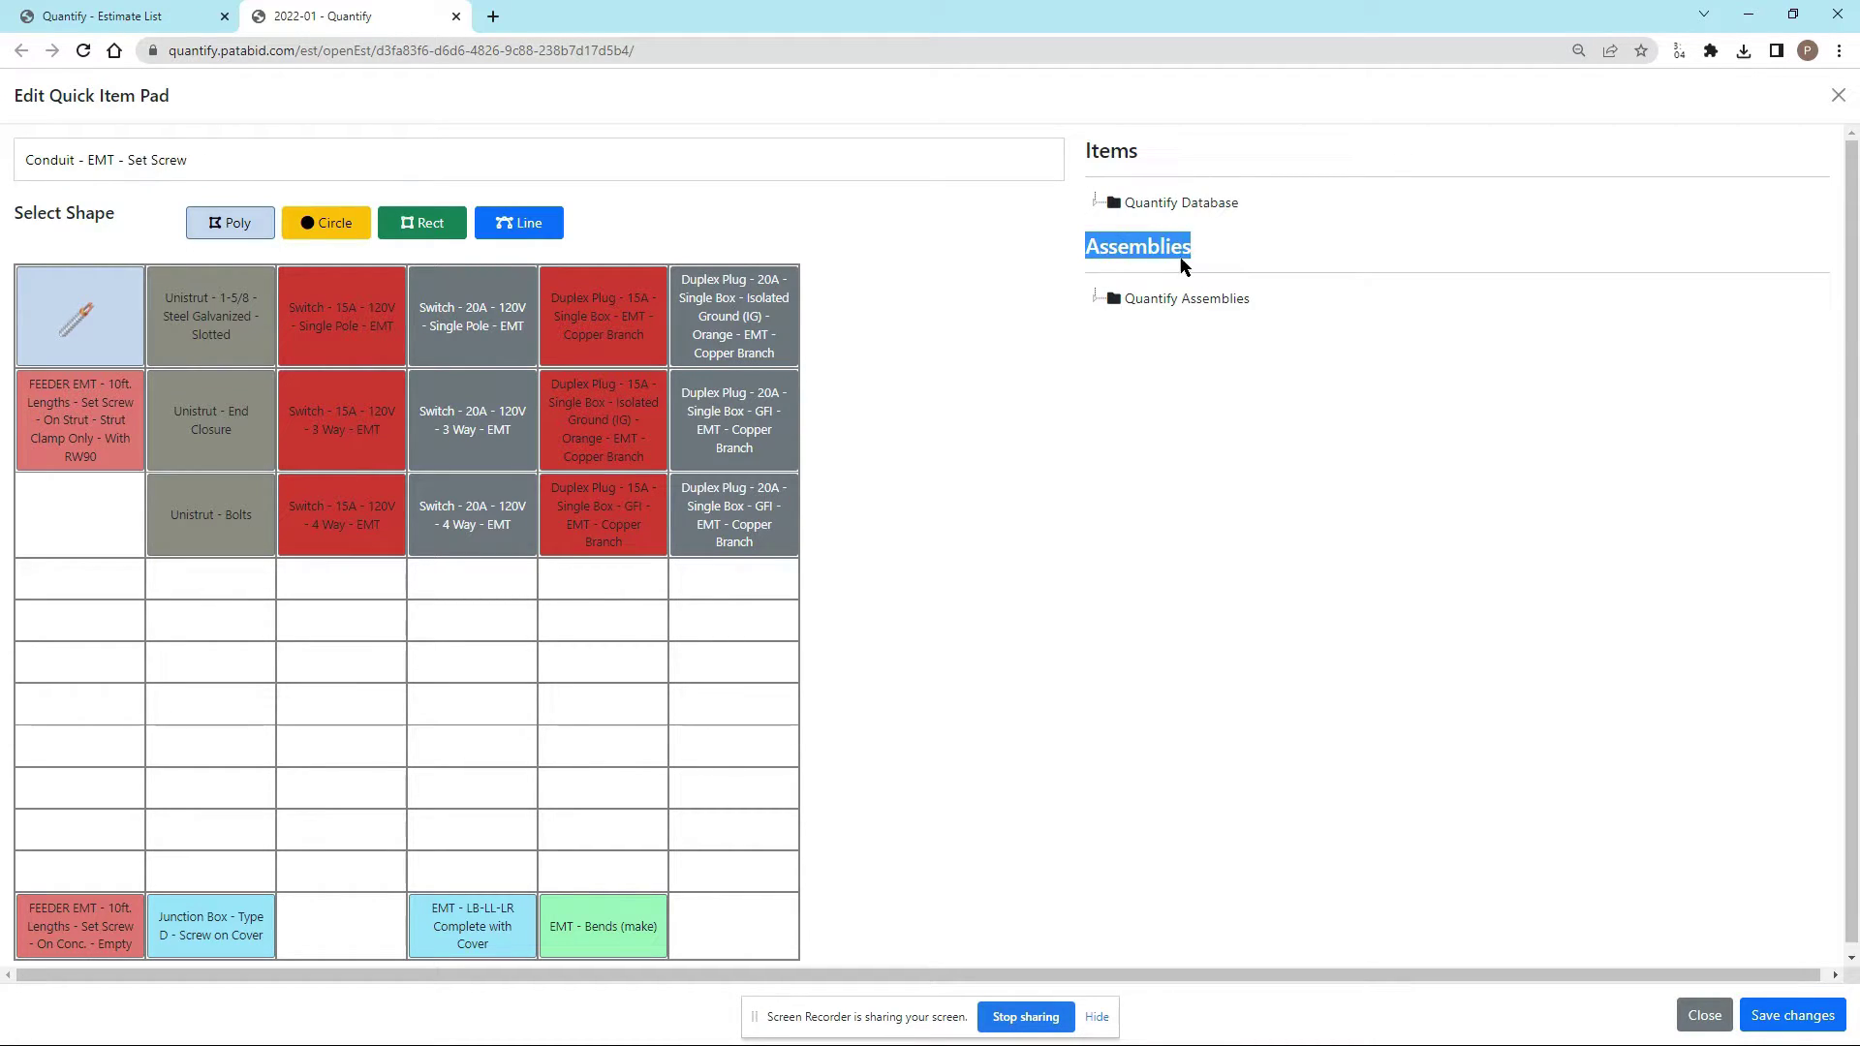
{"action": "left_click", "coordinate": [1206, 265]}
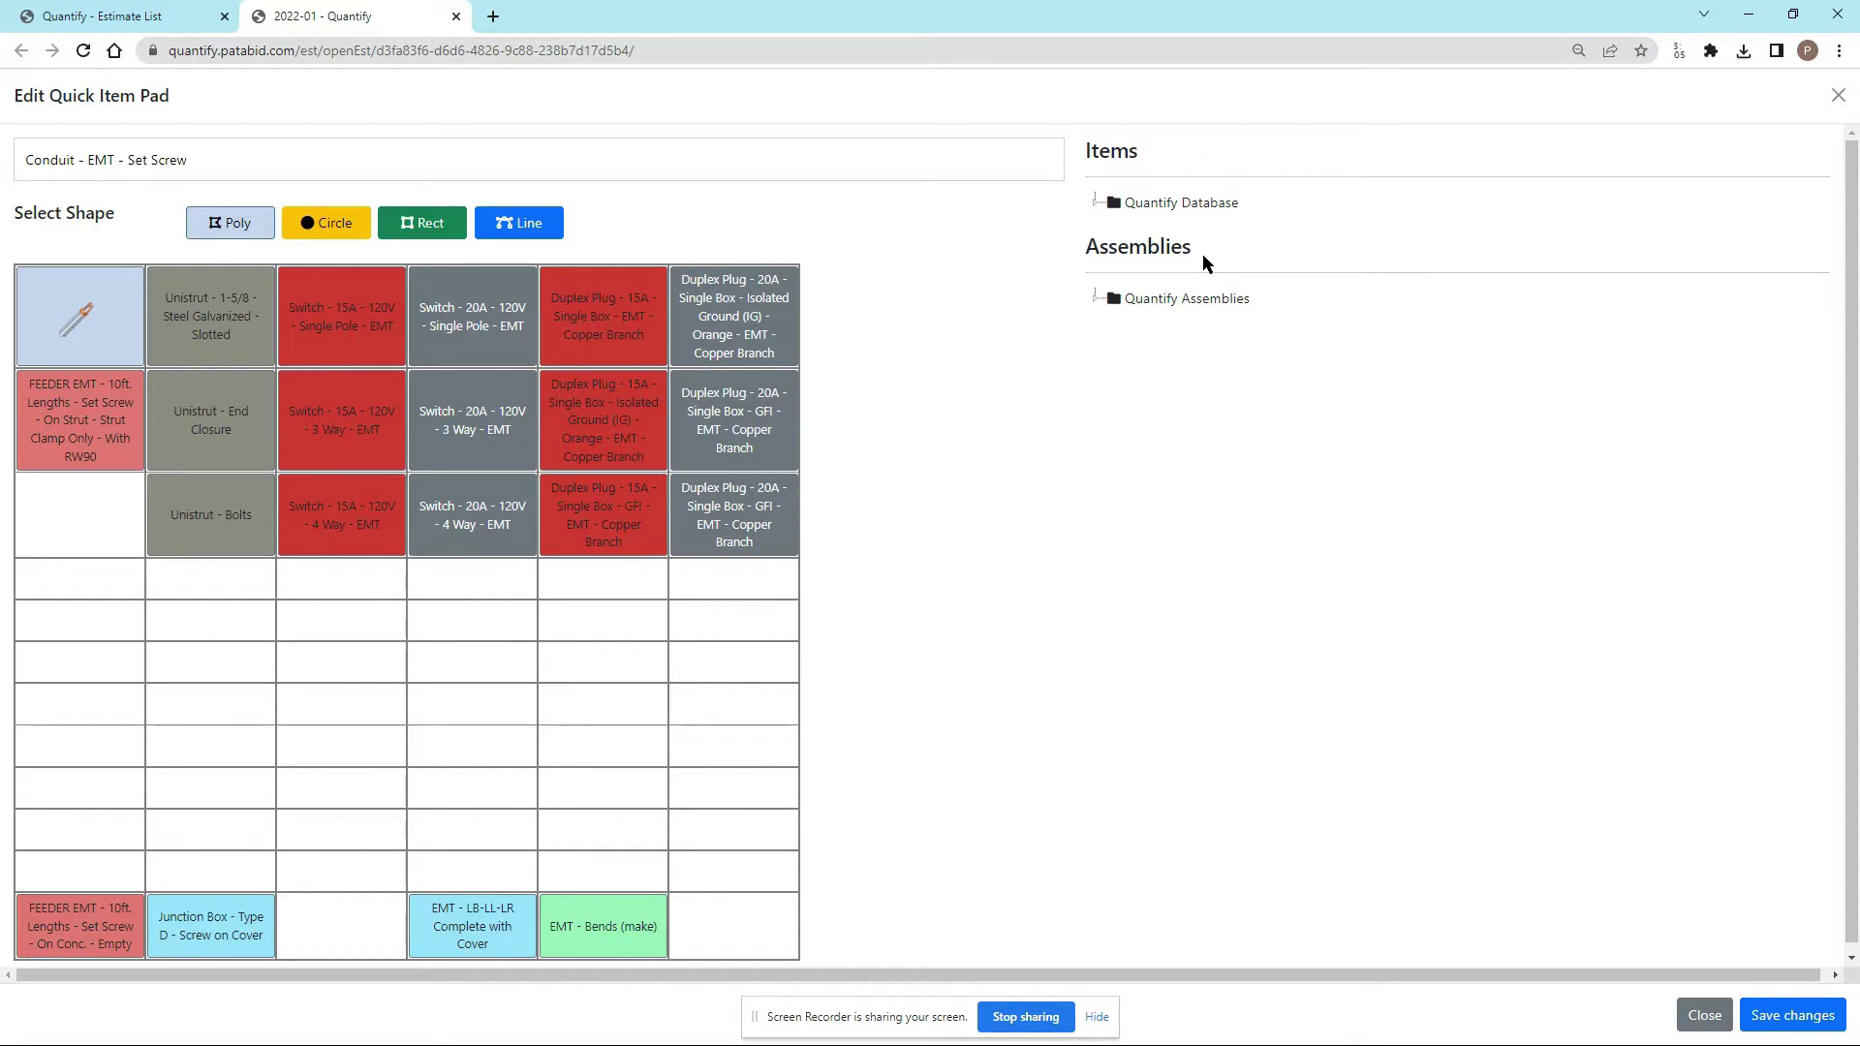
{"action": "left_click_drag", "start_coordinate": [1274, 245], "coordinate": [1082, 256]}
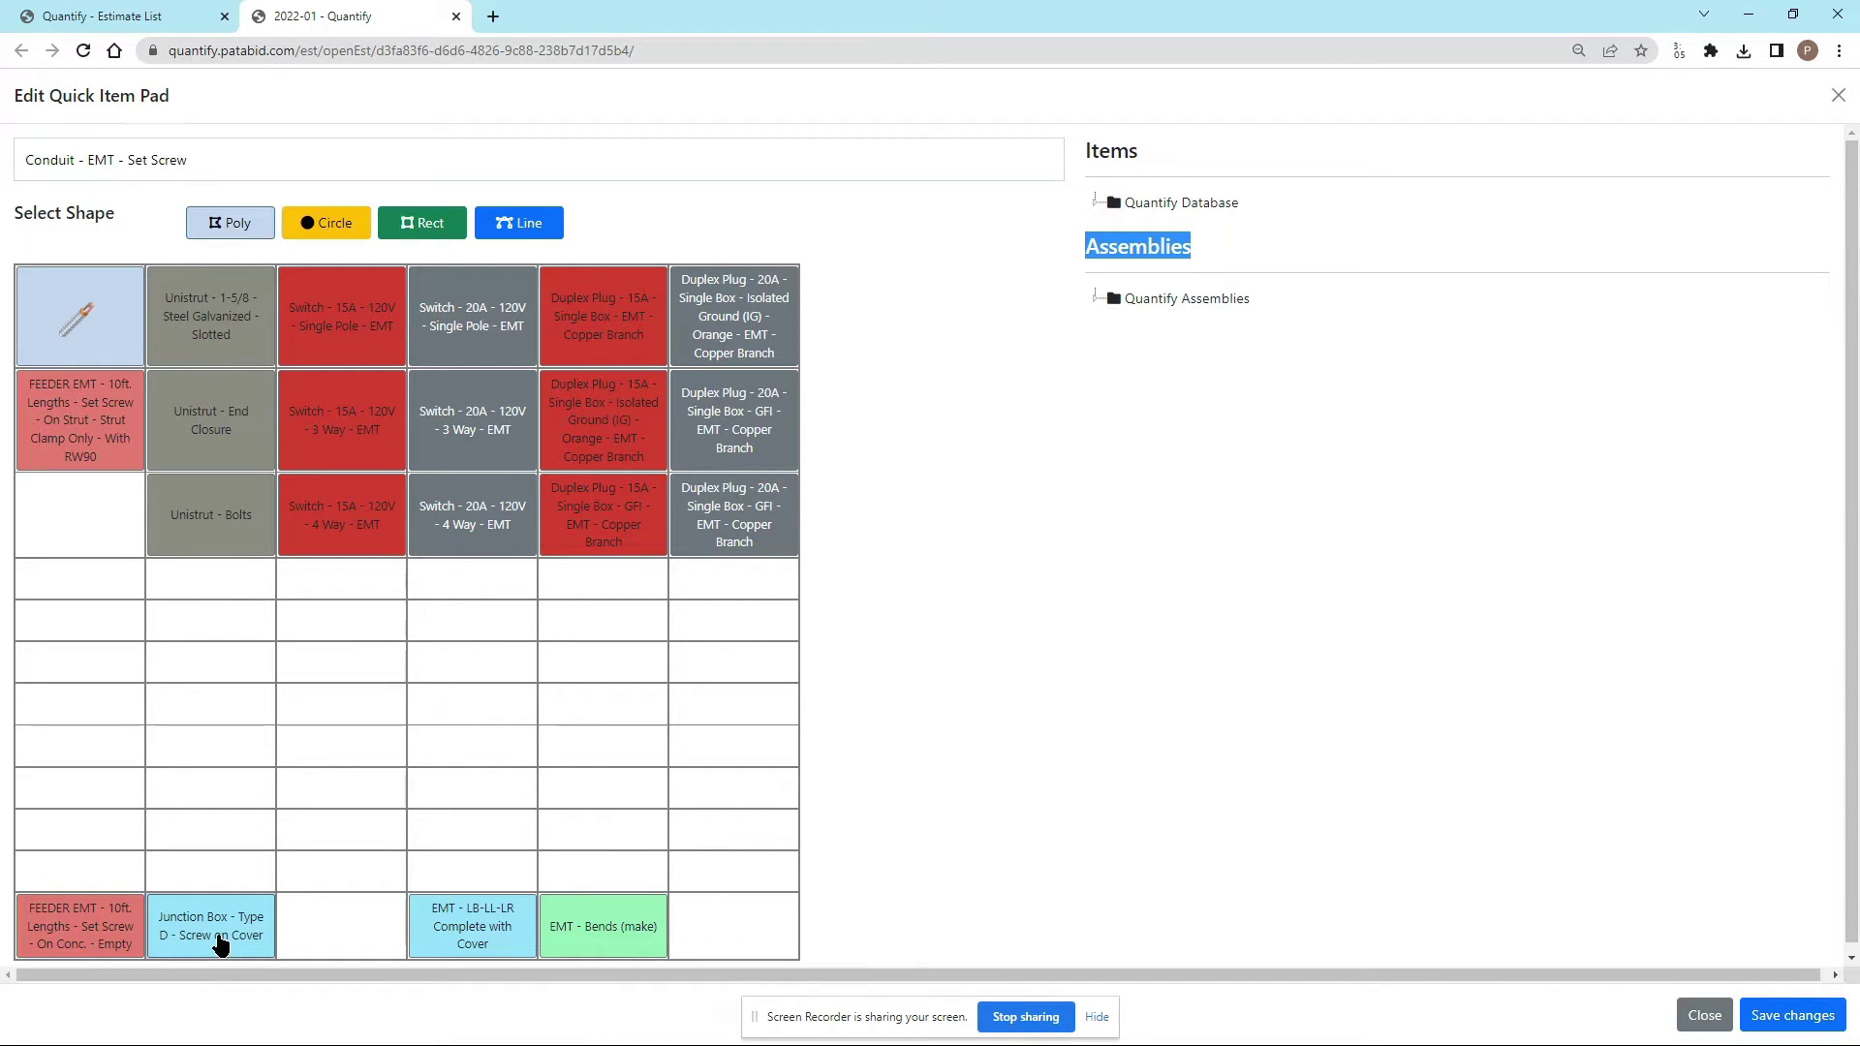
{"action": "left_click", "coordinate": [1061, 446]}
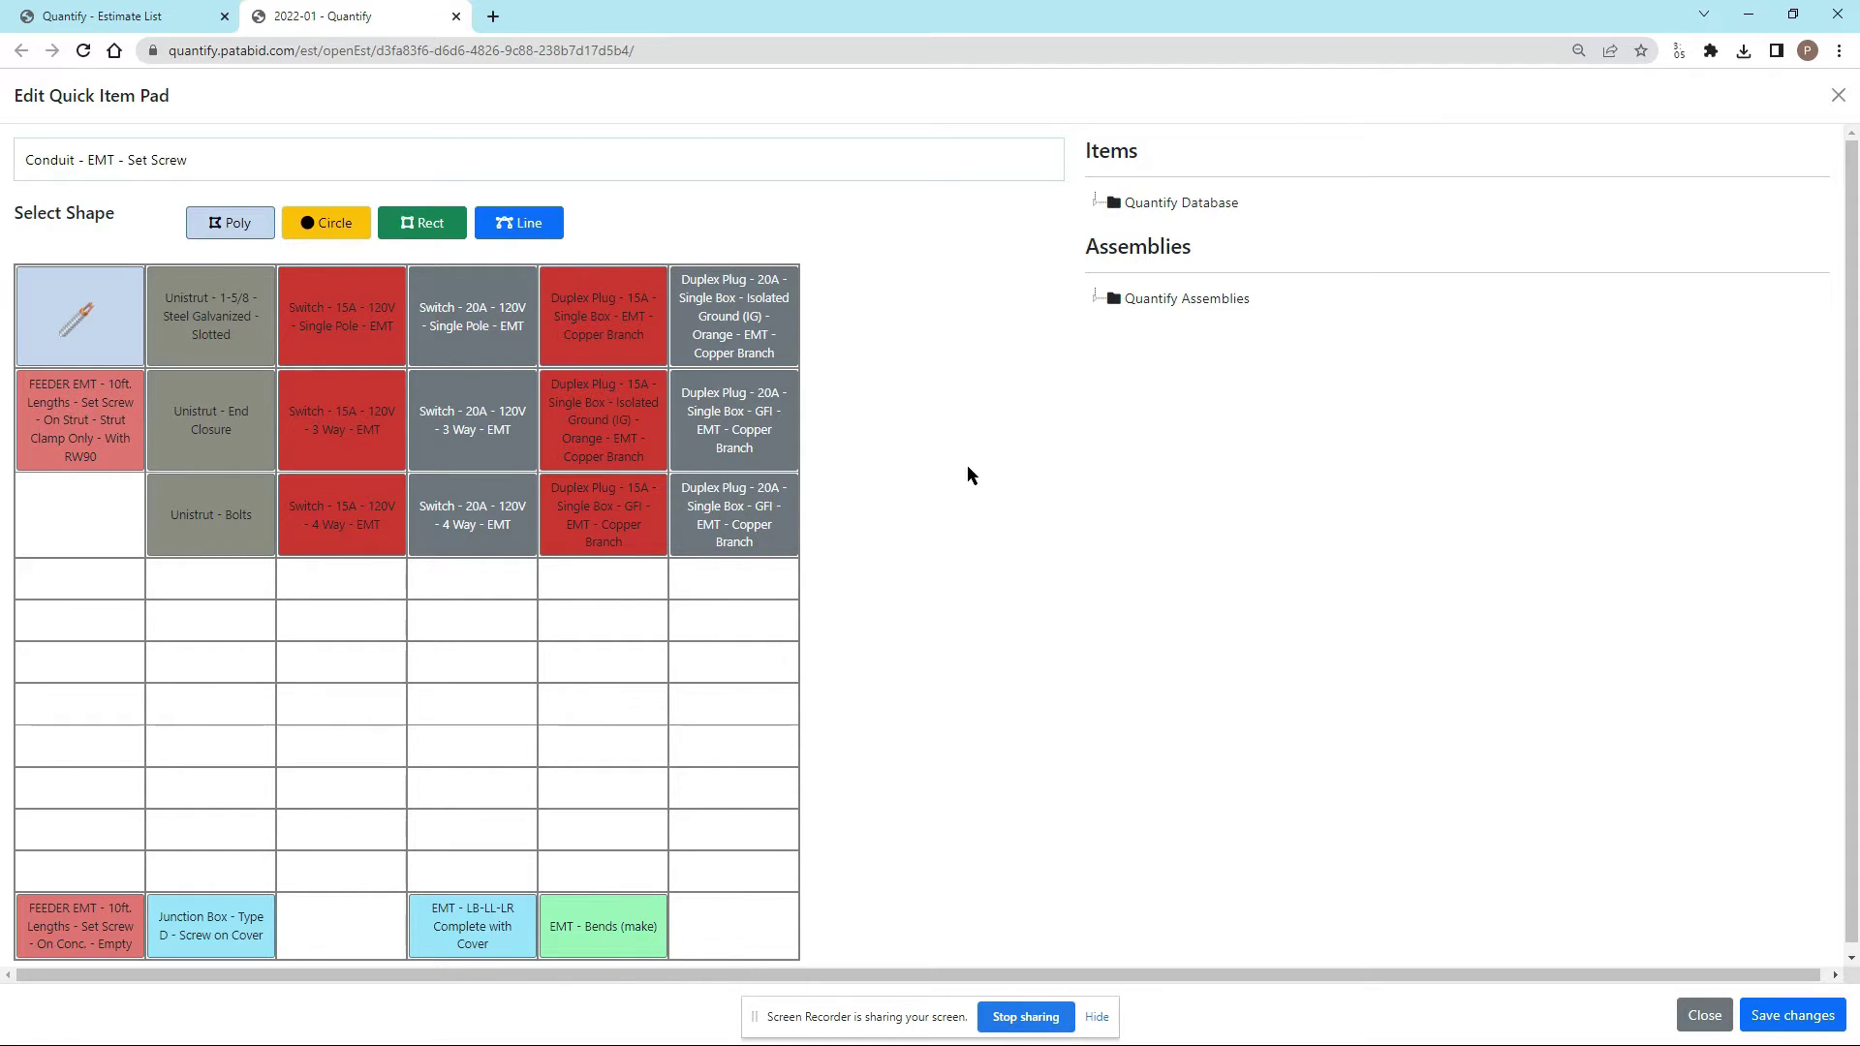
Step: Drag 'Light Fixture - LED - Lamp - Recessed - 48" Length - BX' from Electrical > Fixtures > Lighting > LED onto an empty pad cell
{"action": "left_click", "coordinate": [1094, 302]}
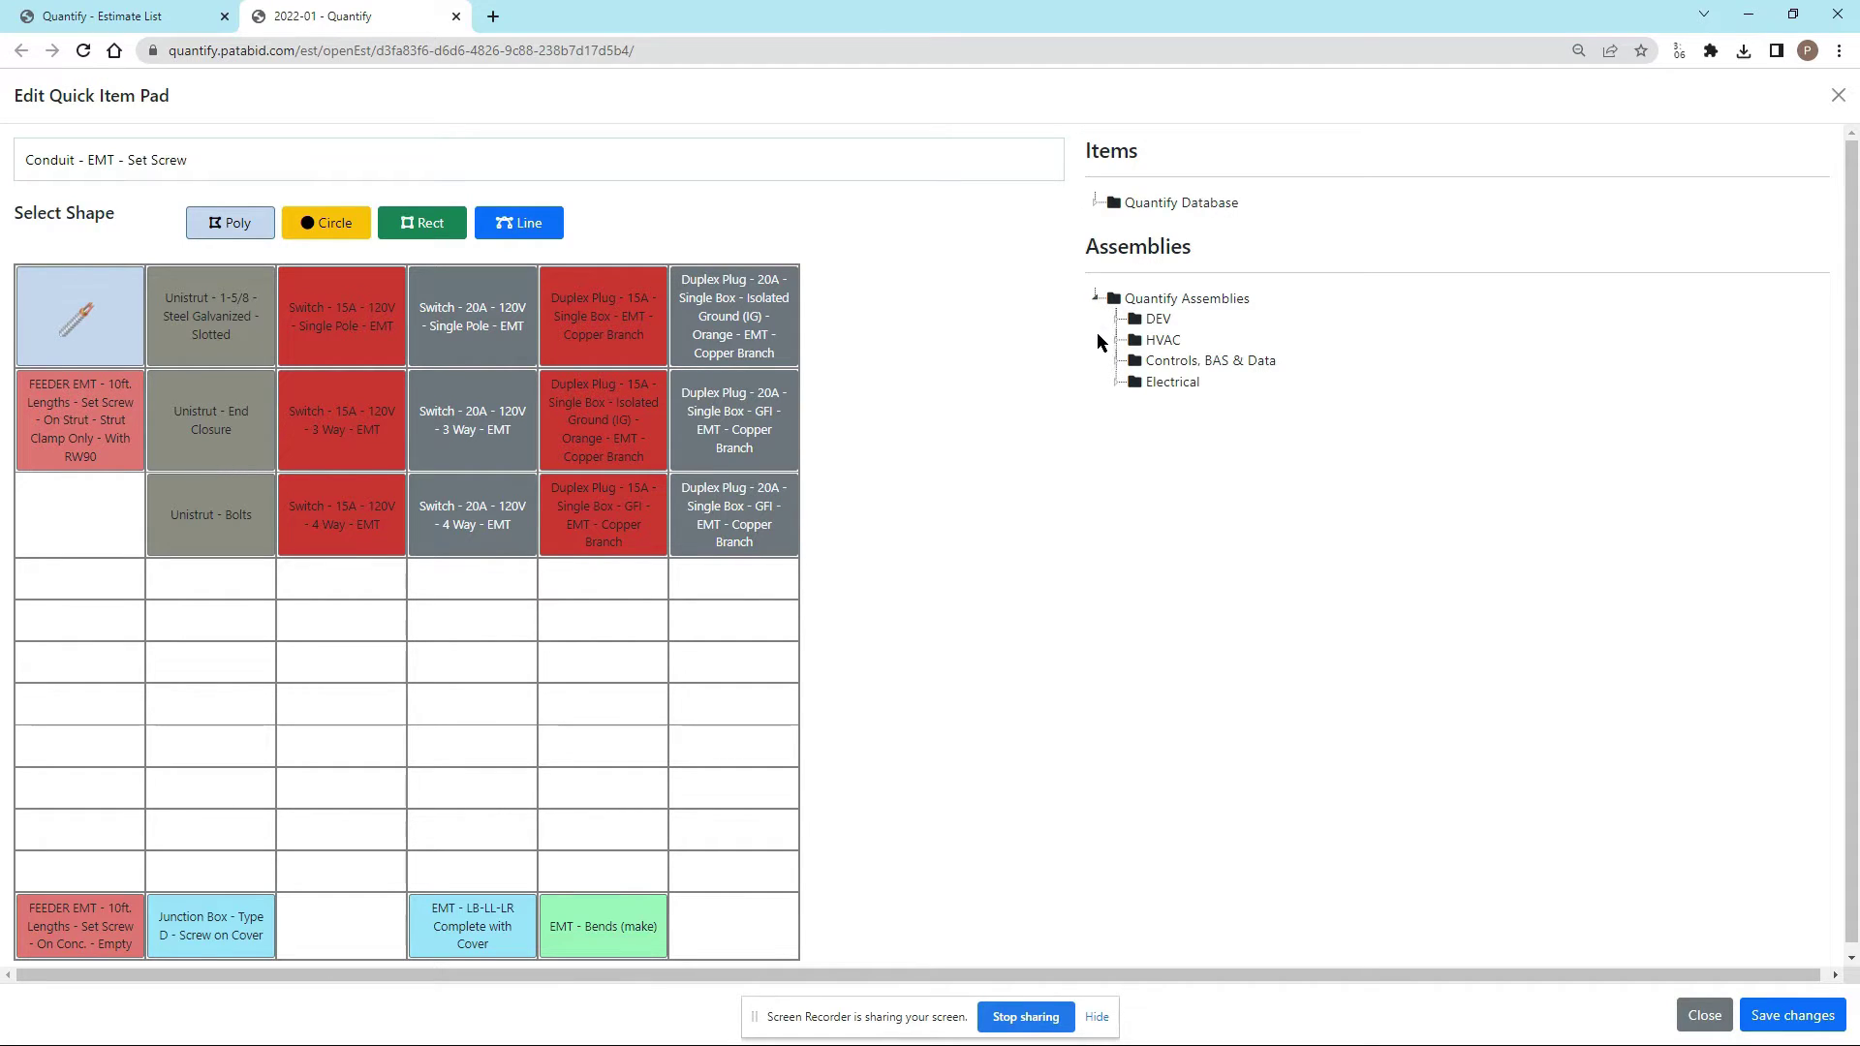
{"action": "left_click", "coordinate": [1115, 383]}
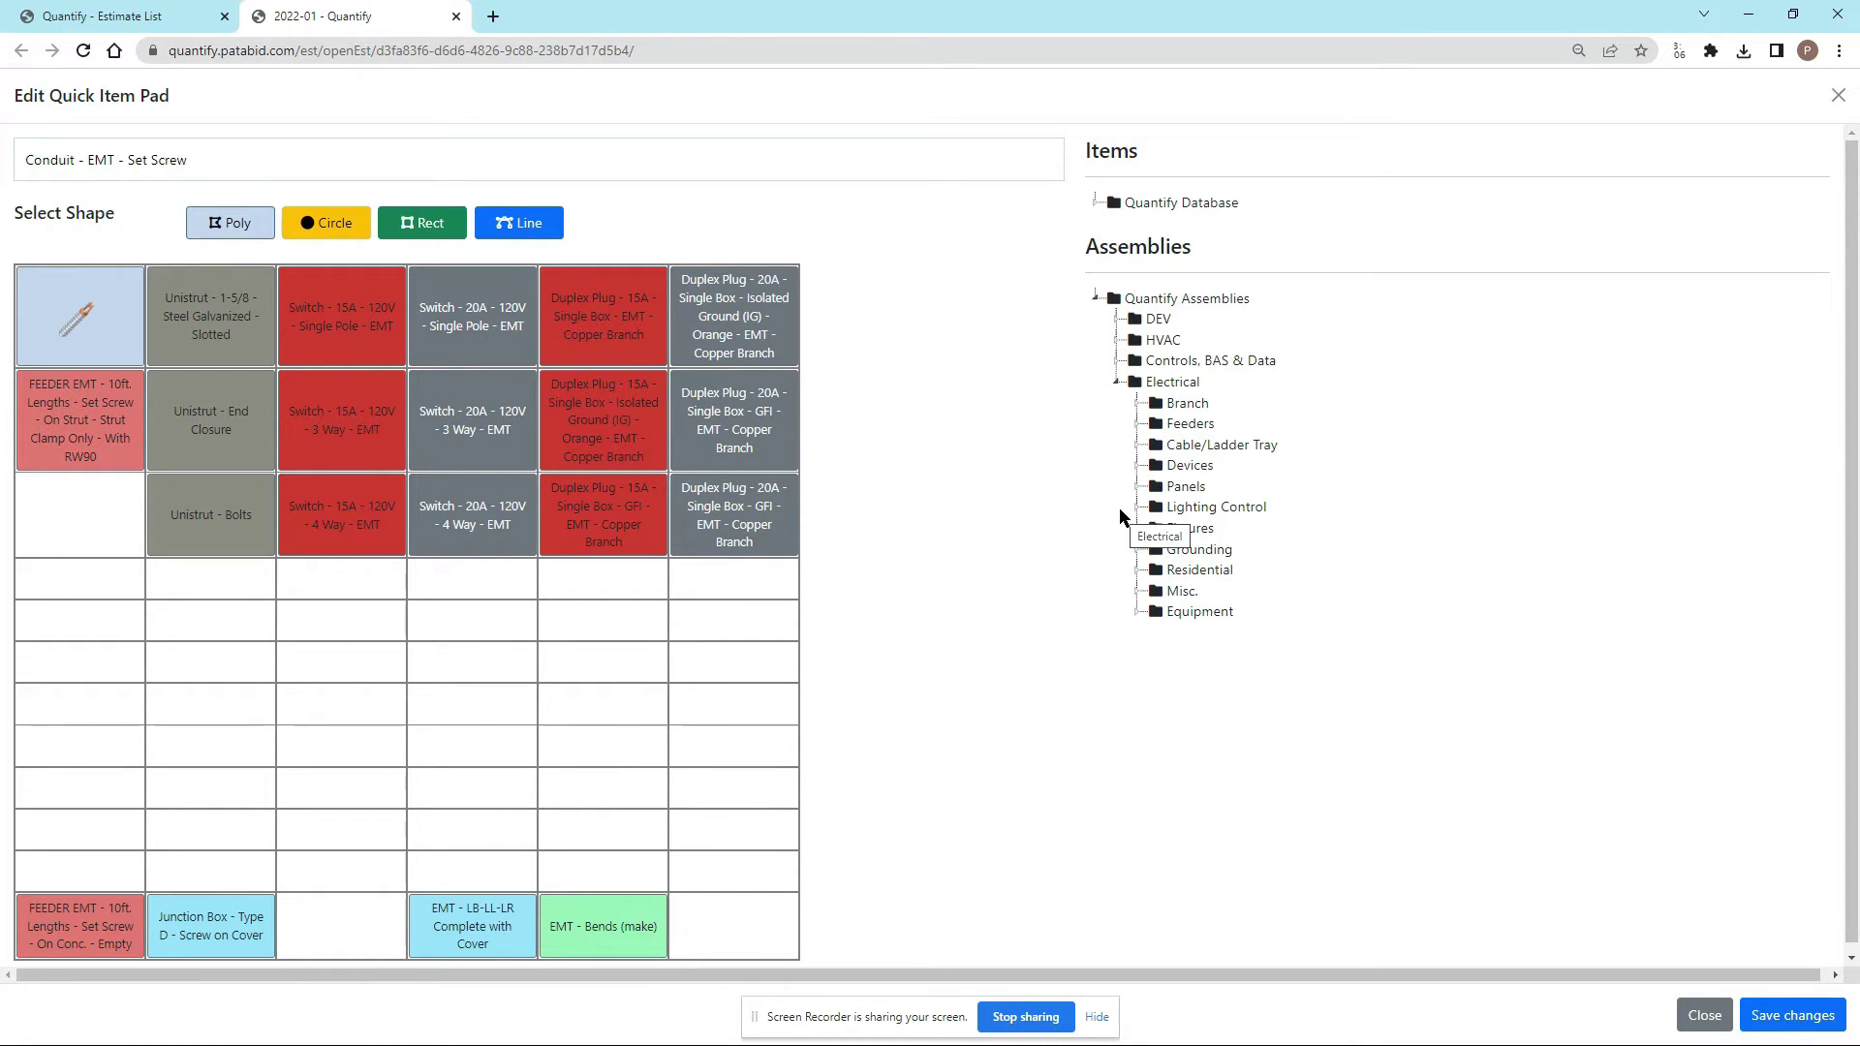
{"action": "left_click", "coordinate": [1143, 530]}
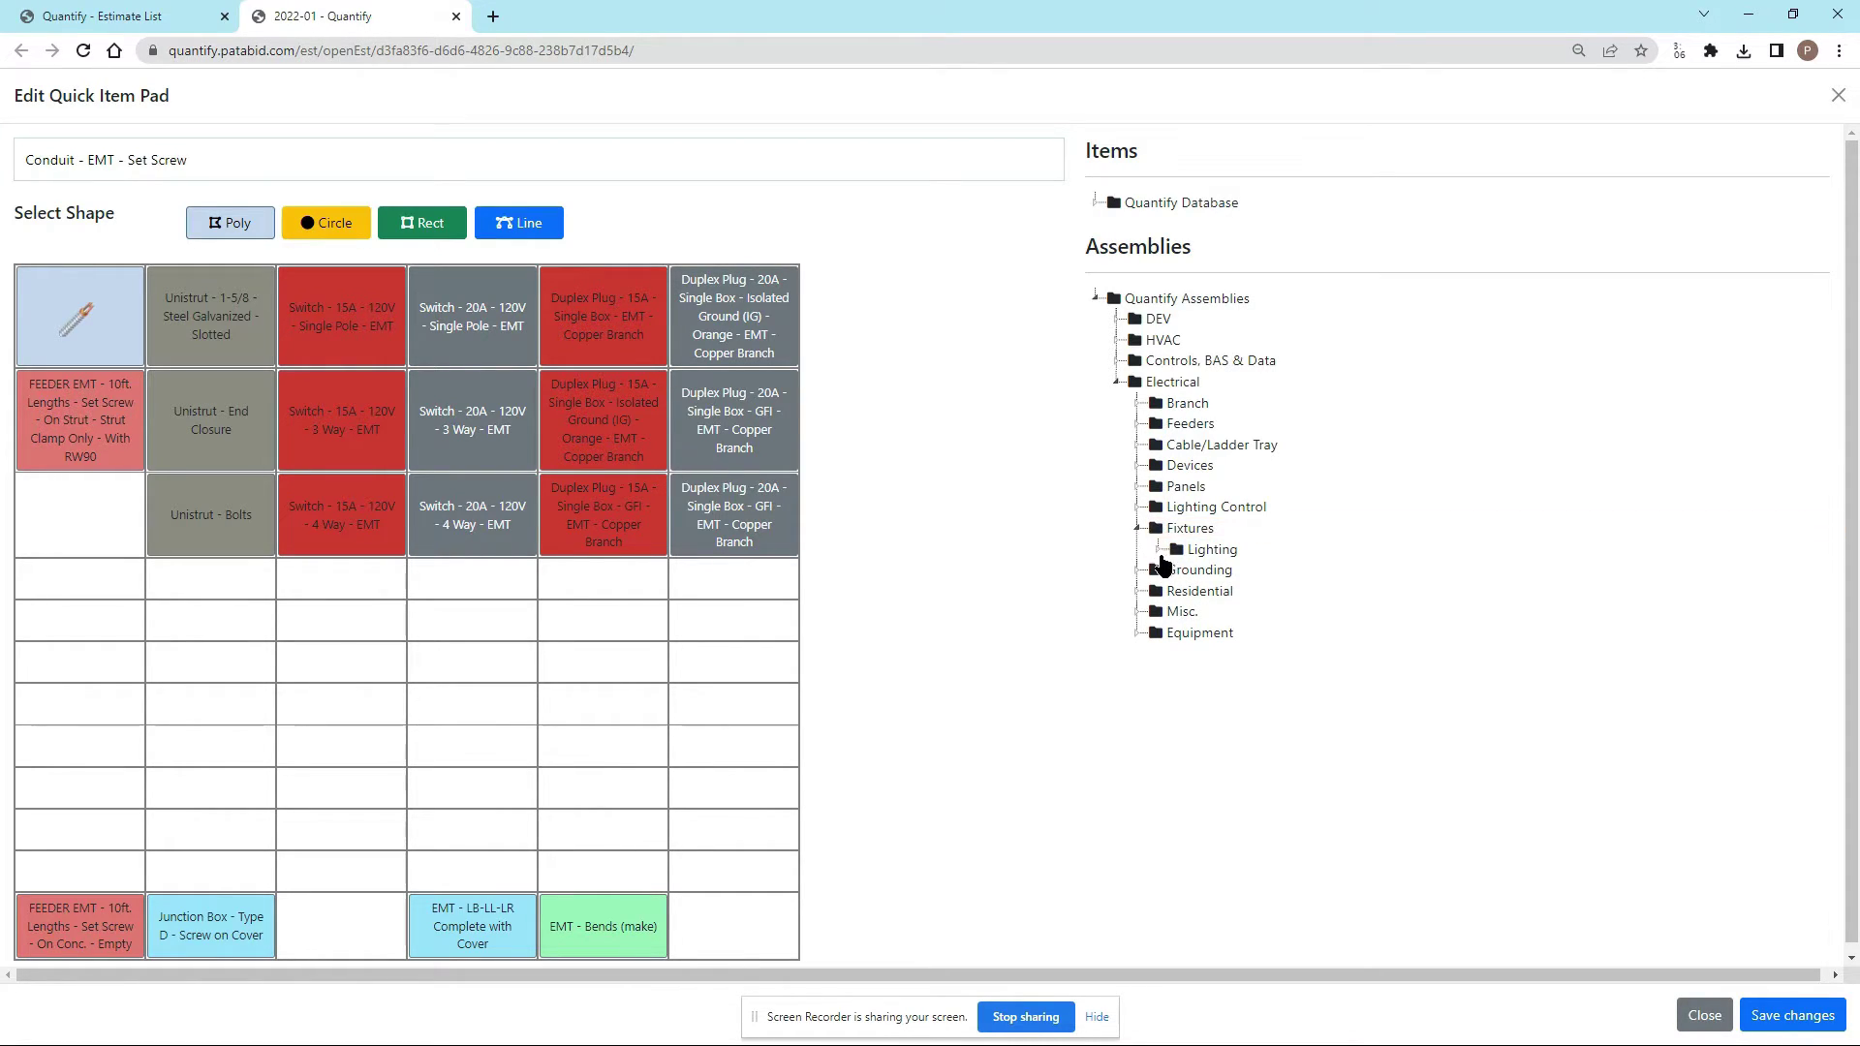
{"action": "left_click", "coordinate": [1178, 591]}
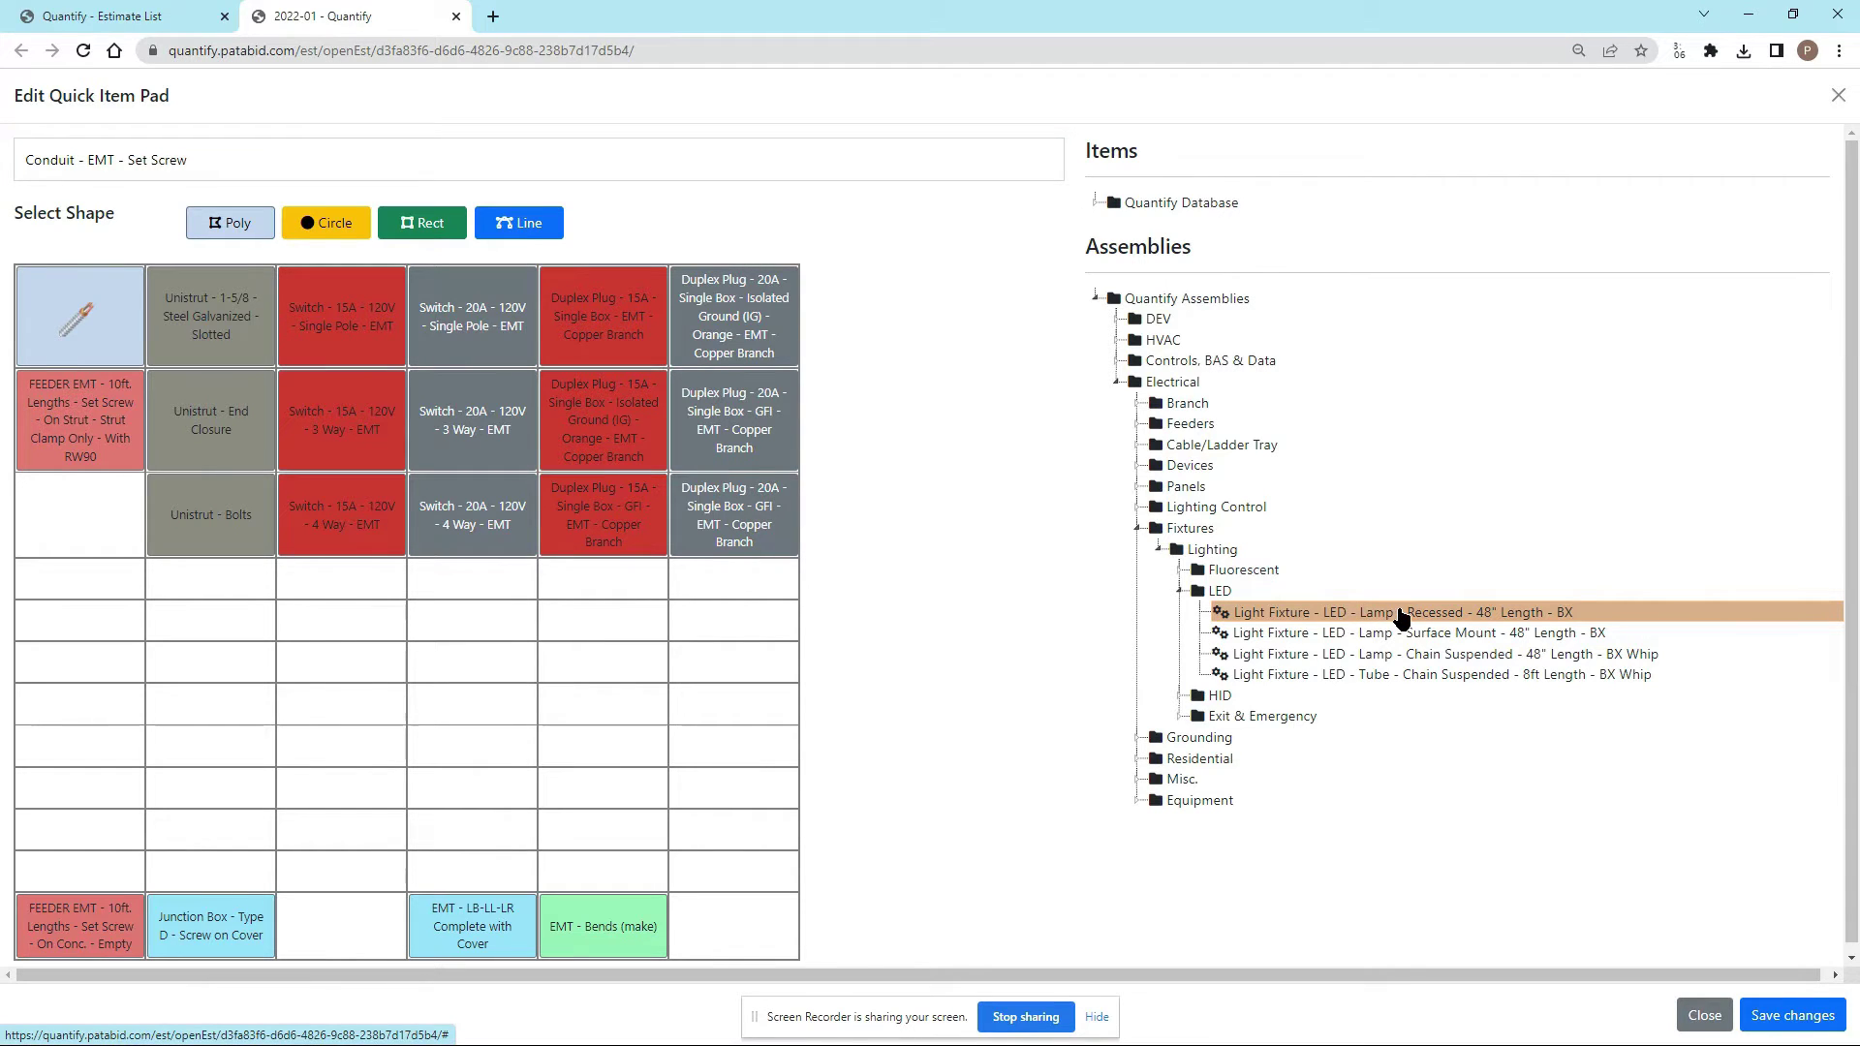
{"action": "left_click_drag", "start_coordinate": [1400, 617], "coordinate": [92, 629]}
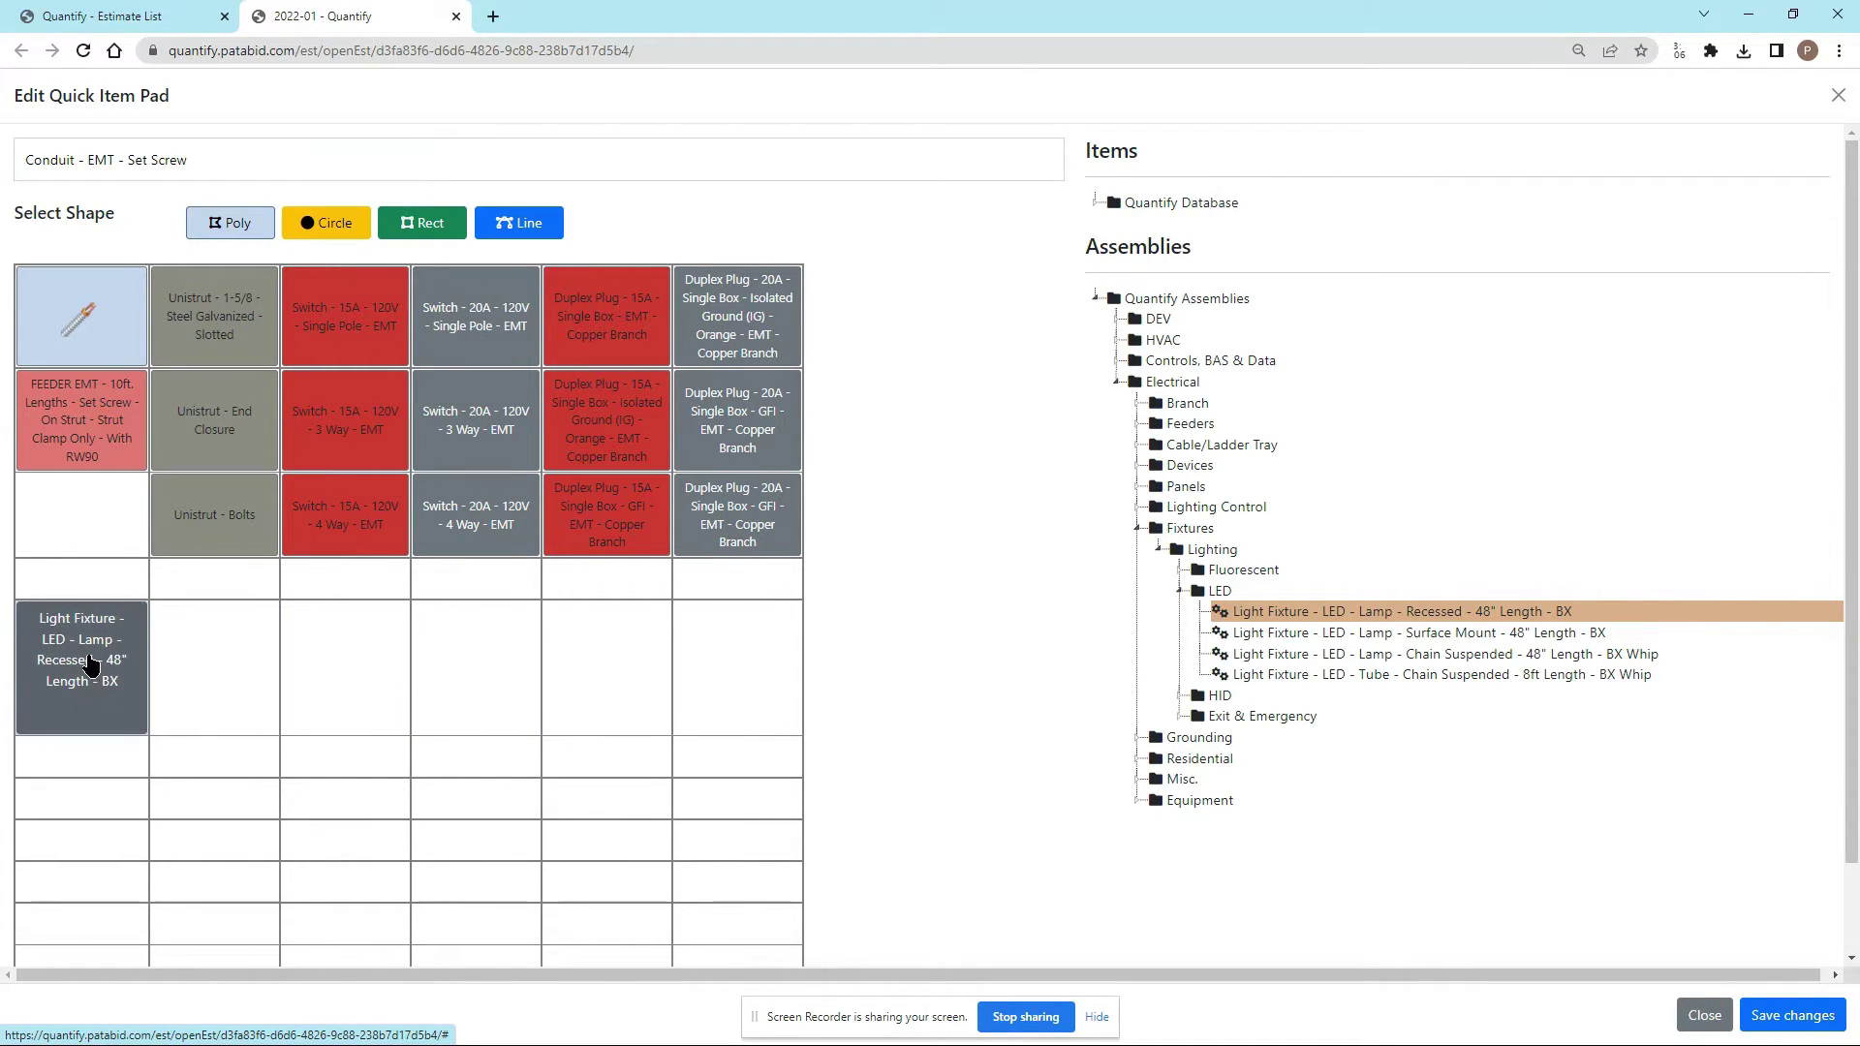
Step: Colour the LED fixture button blue and set its line width to 3
{"action": "left_click", "coordinate": [89, 662]}
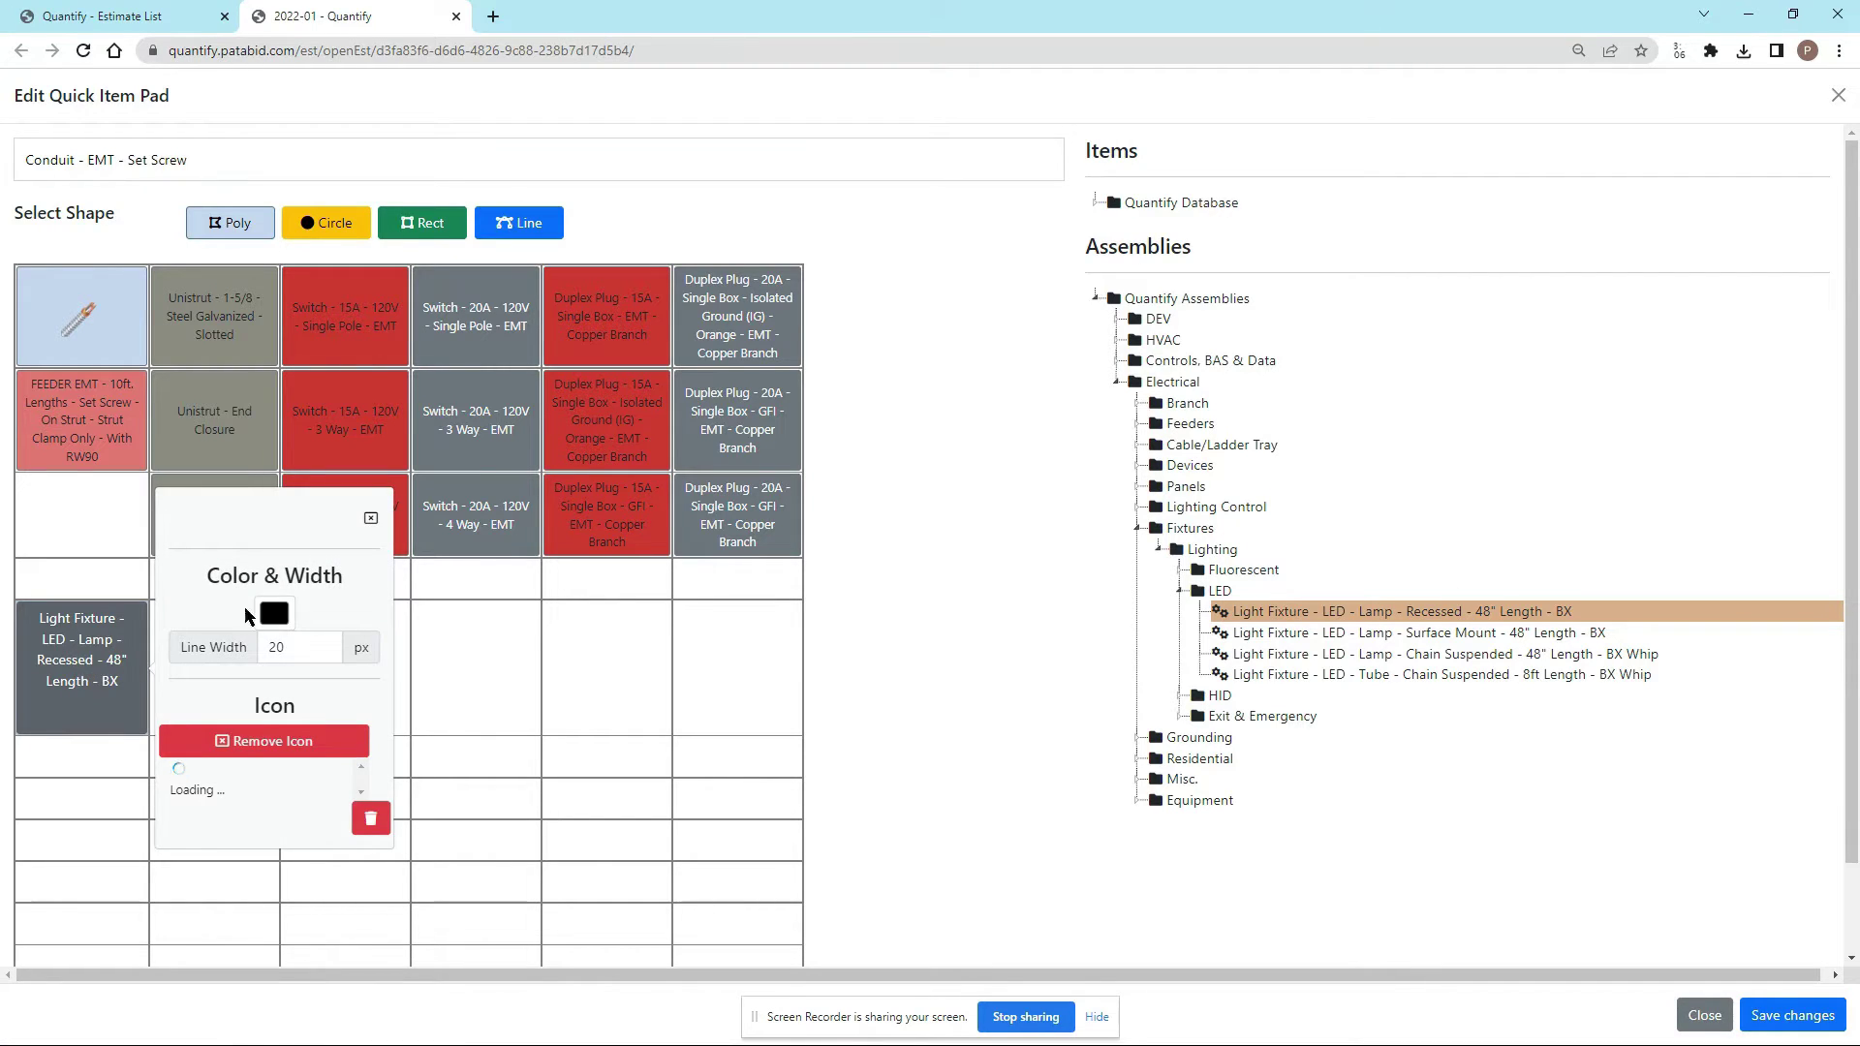
{"action": "left_click", "coordinate": [276, 615]}
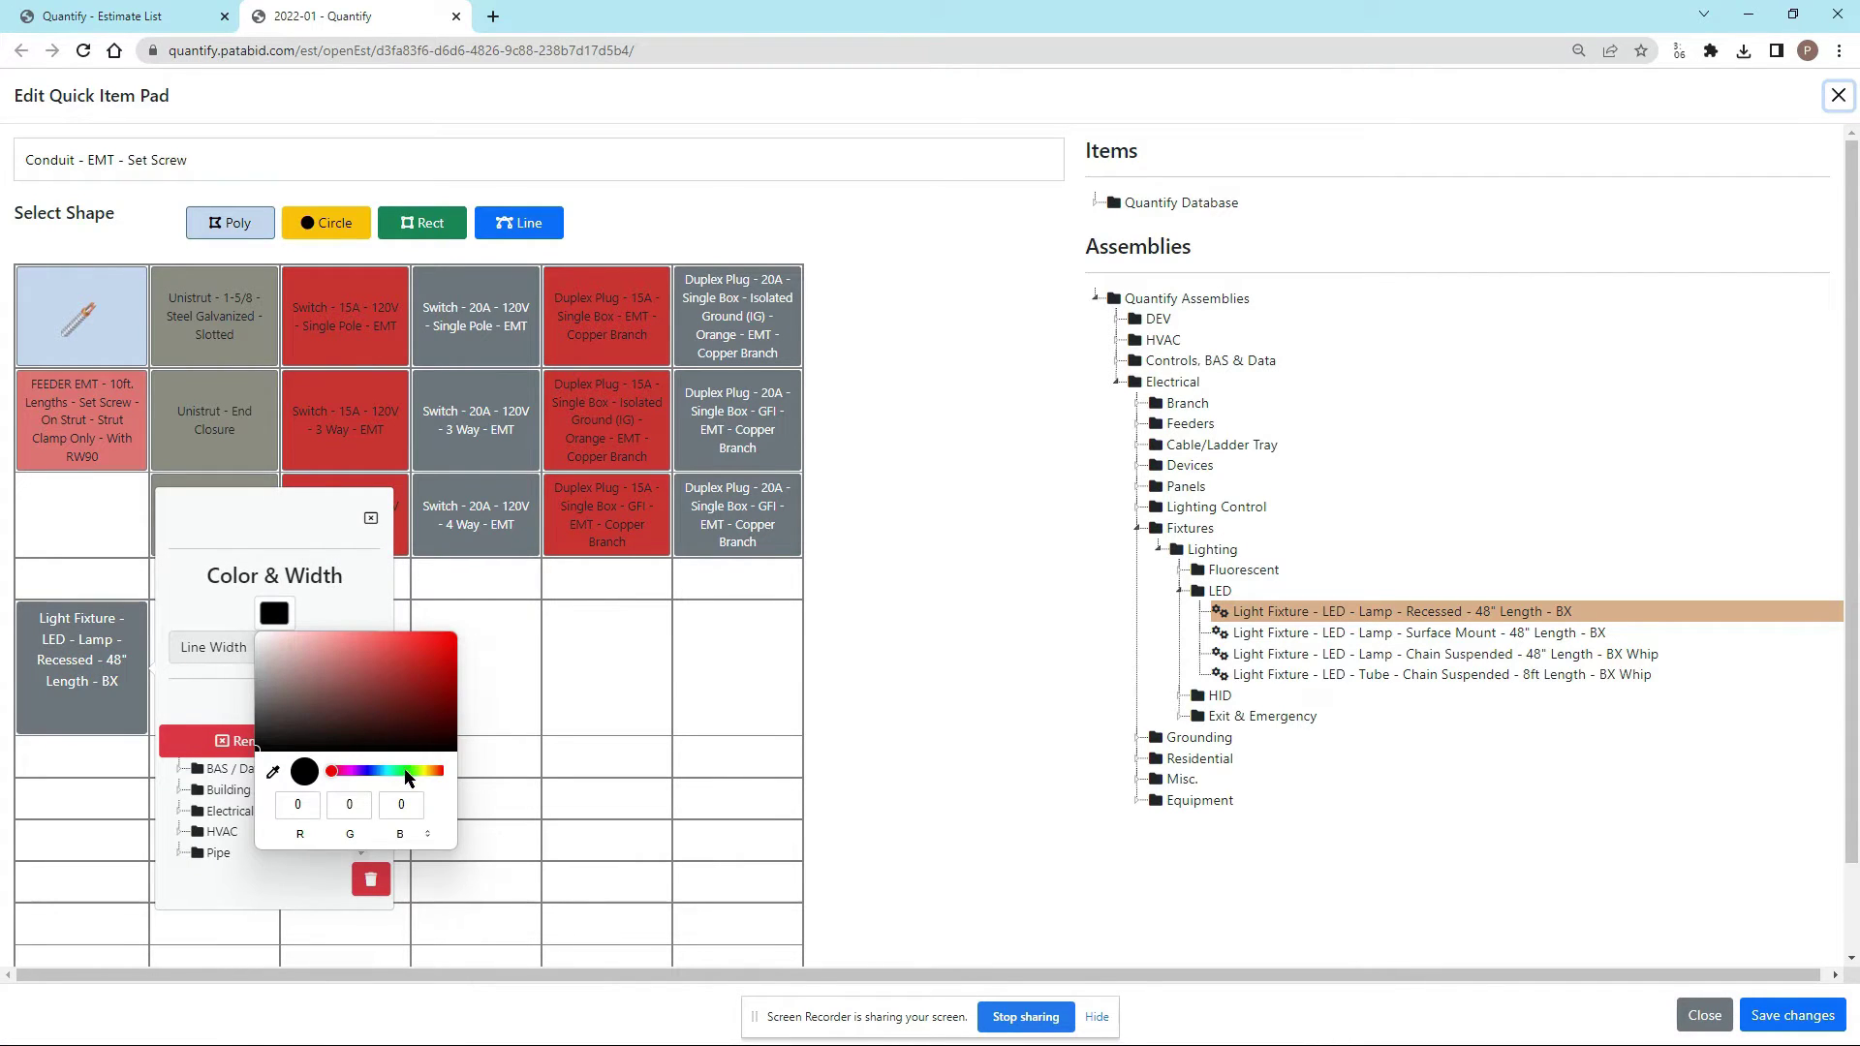
{"action": "left_click", "coordinate": [374, 771]}
{"action": "left_click", "coordinate": [454, 636]}
{"action": "left_click", "coordinate": [354, 584]}
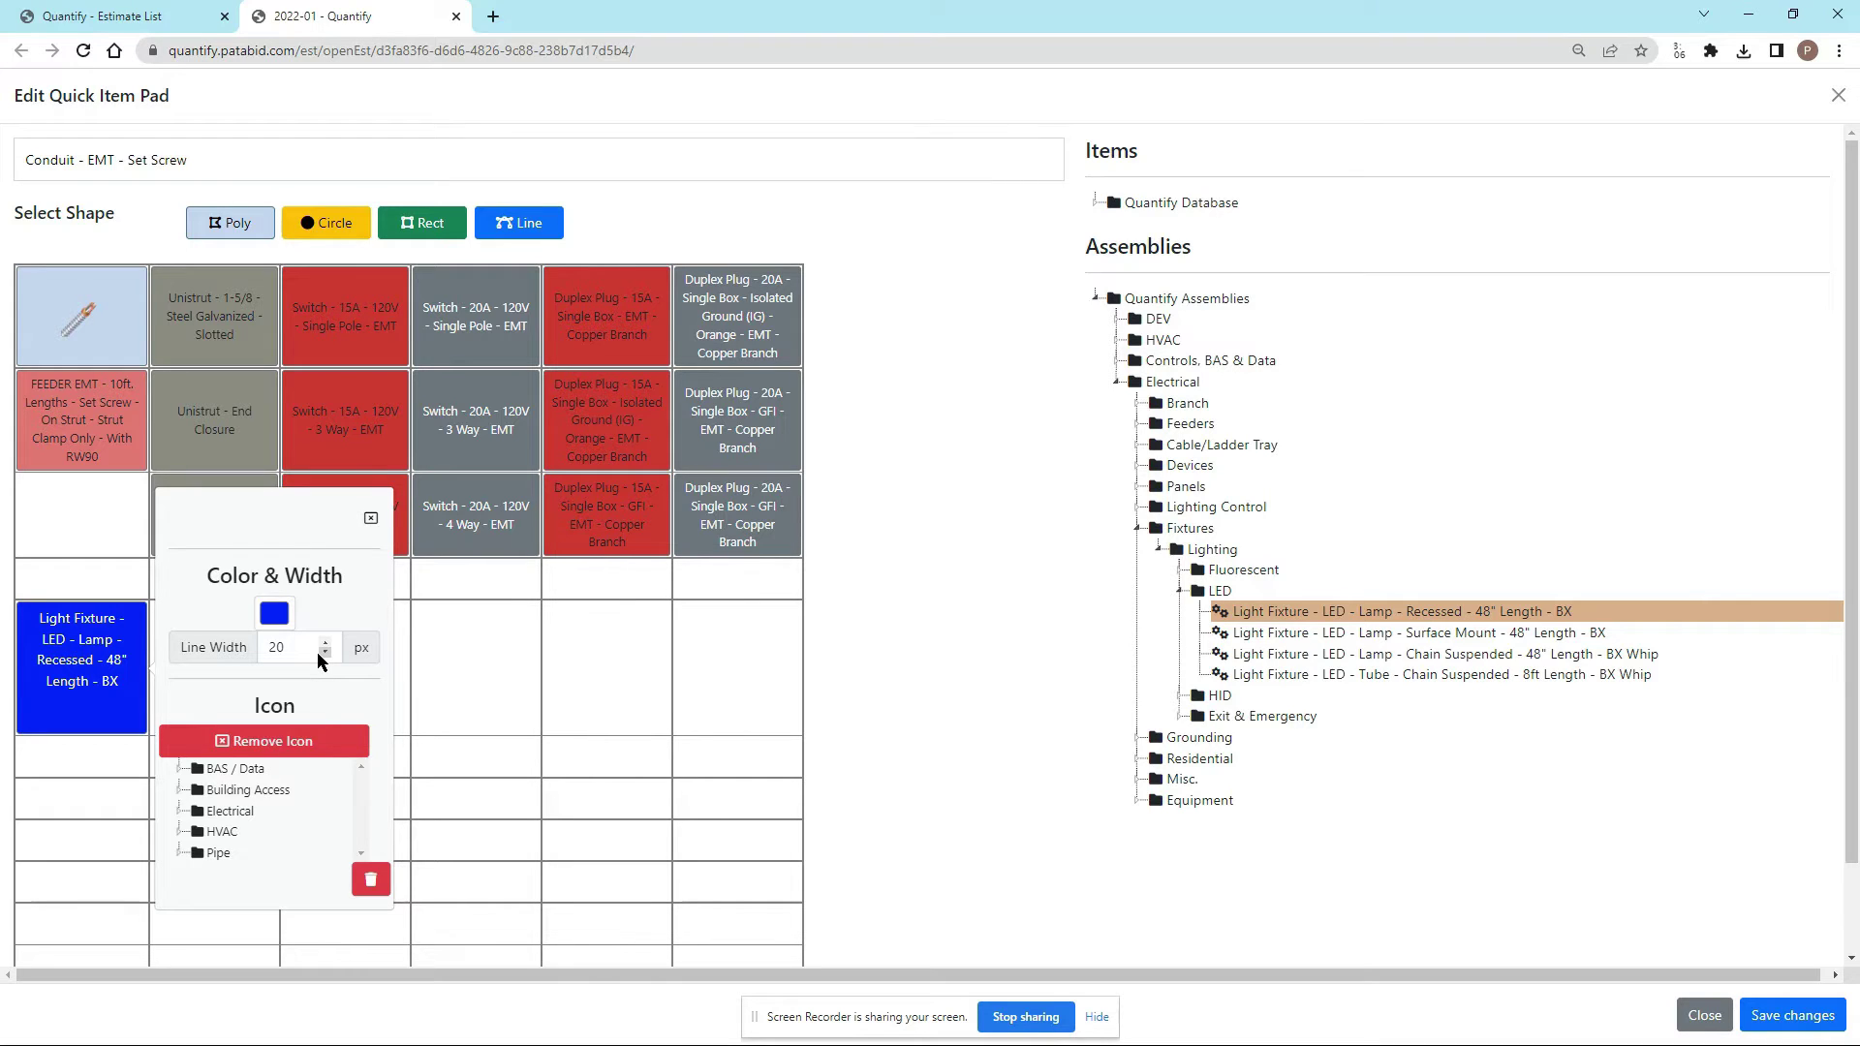
{"action": "left_click", "coordinate": [325, 653]}
{"action": "left_click", "coordinate": [325, 653]}
Step: Give the fixture button the Electrical lantern icon and the Rect shape
{"action": "left_click", "coordinate": [230, 810]}
{"action": "scroll", "coordinate": [376, 830], "scroll_direction": "down", "scroll_amount": 5}
{"action": "scroll", "coordinate": [377, 923], "scroll_direction": "down", "scroll_amount": 8}
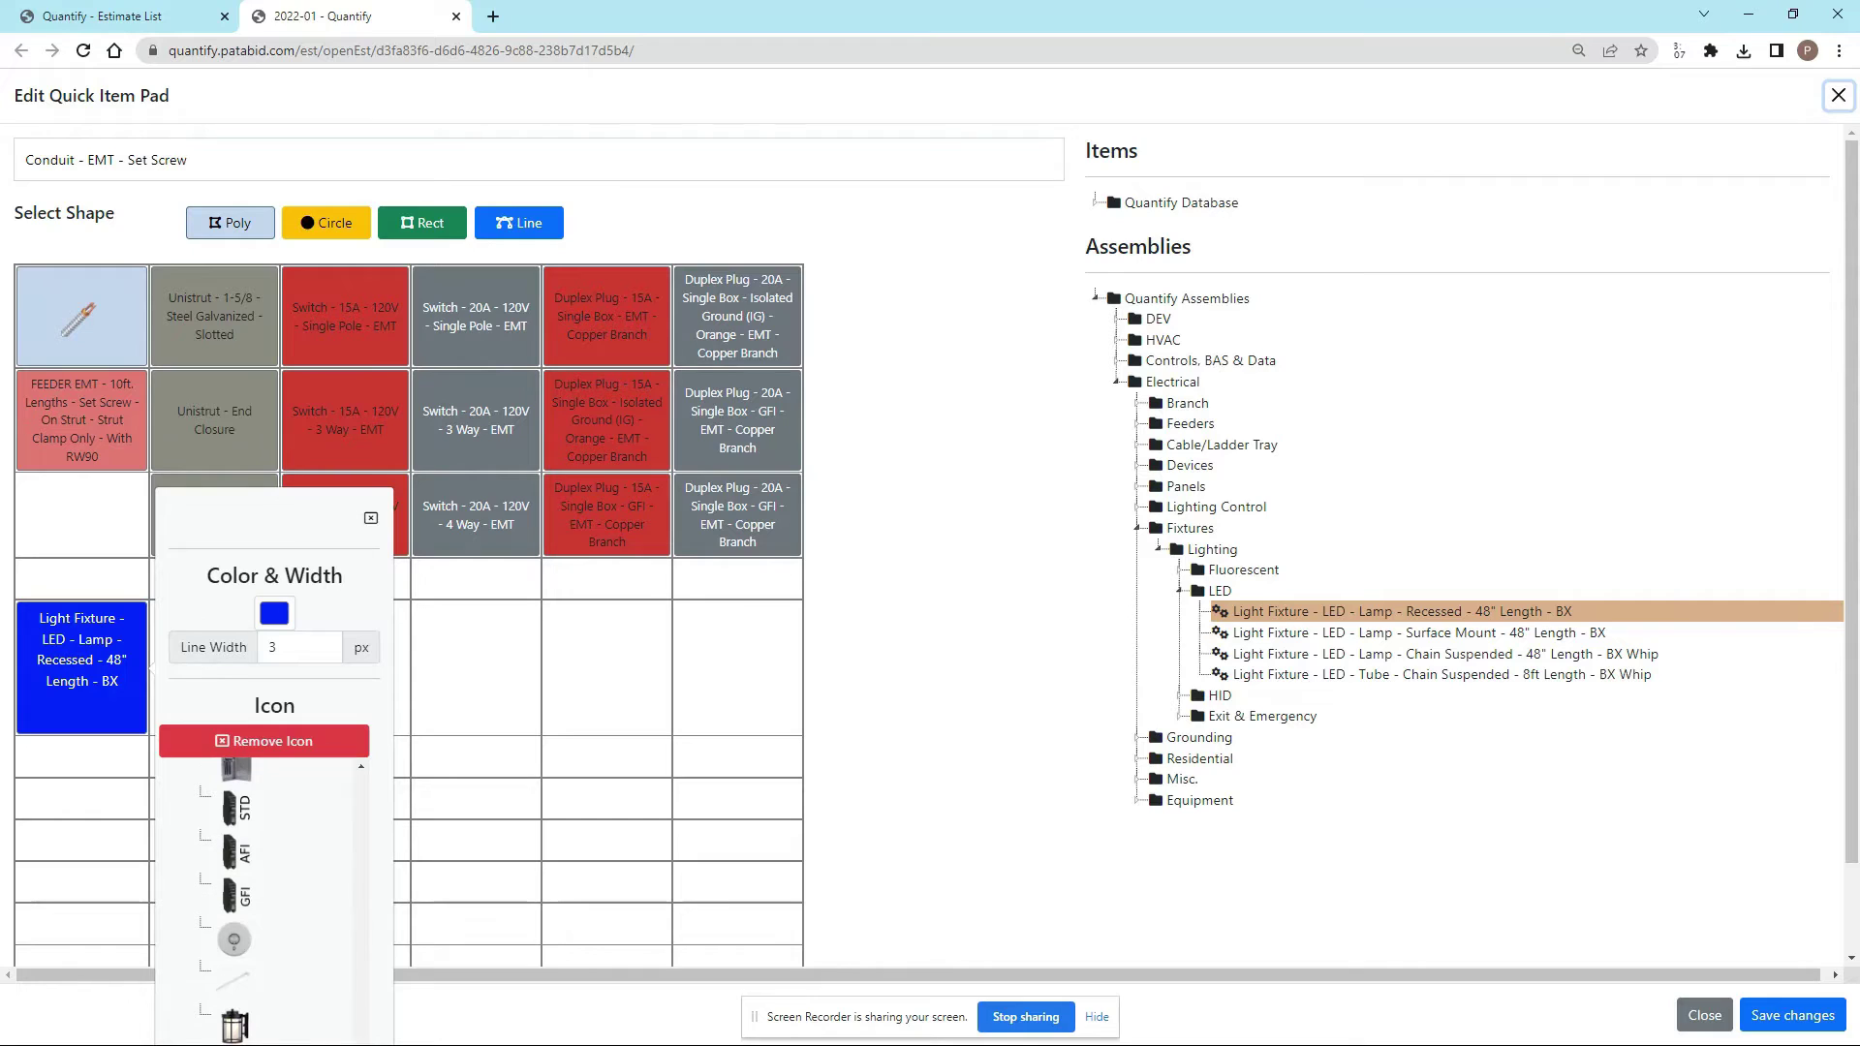
{"action": "left_click", "coordinate": [234, 1025]}
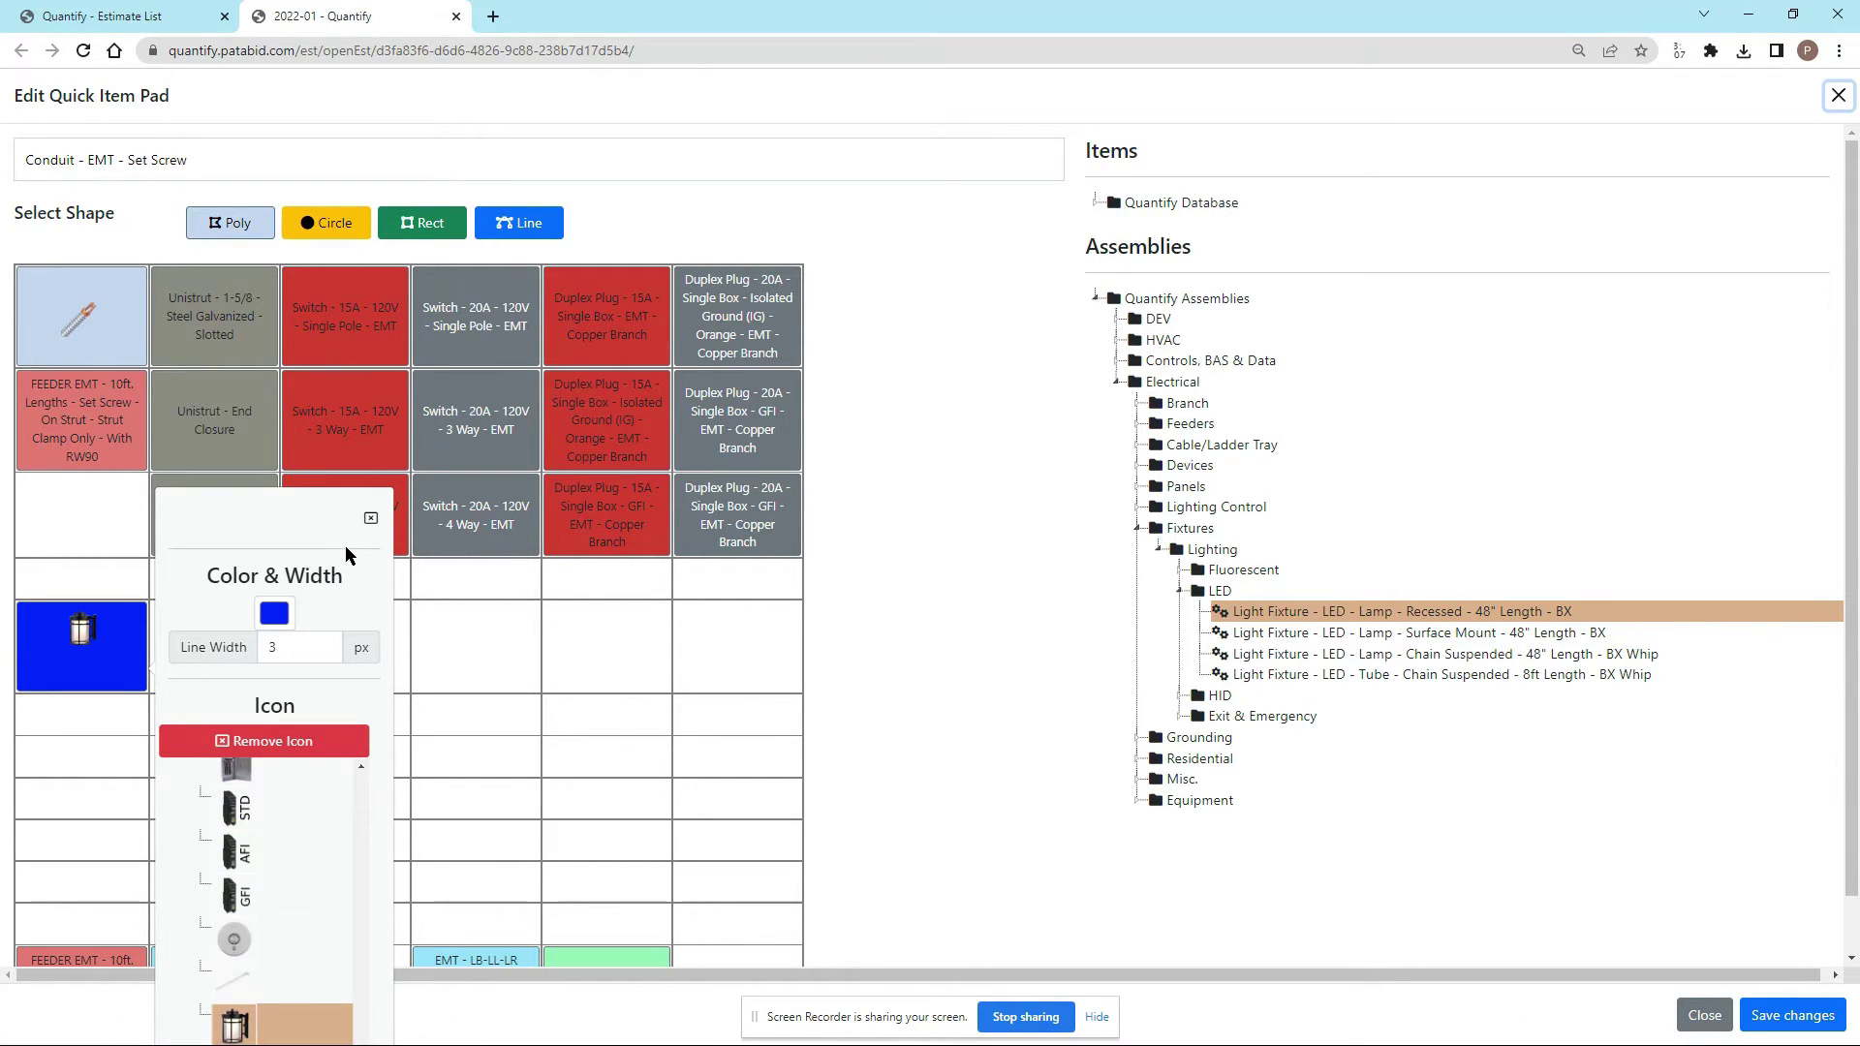
{"action": "left_click", "coordinate": [370, 518]}
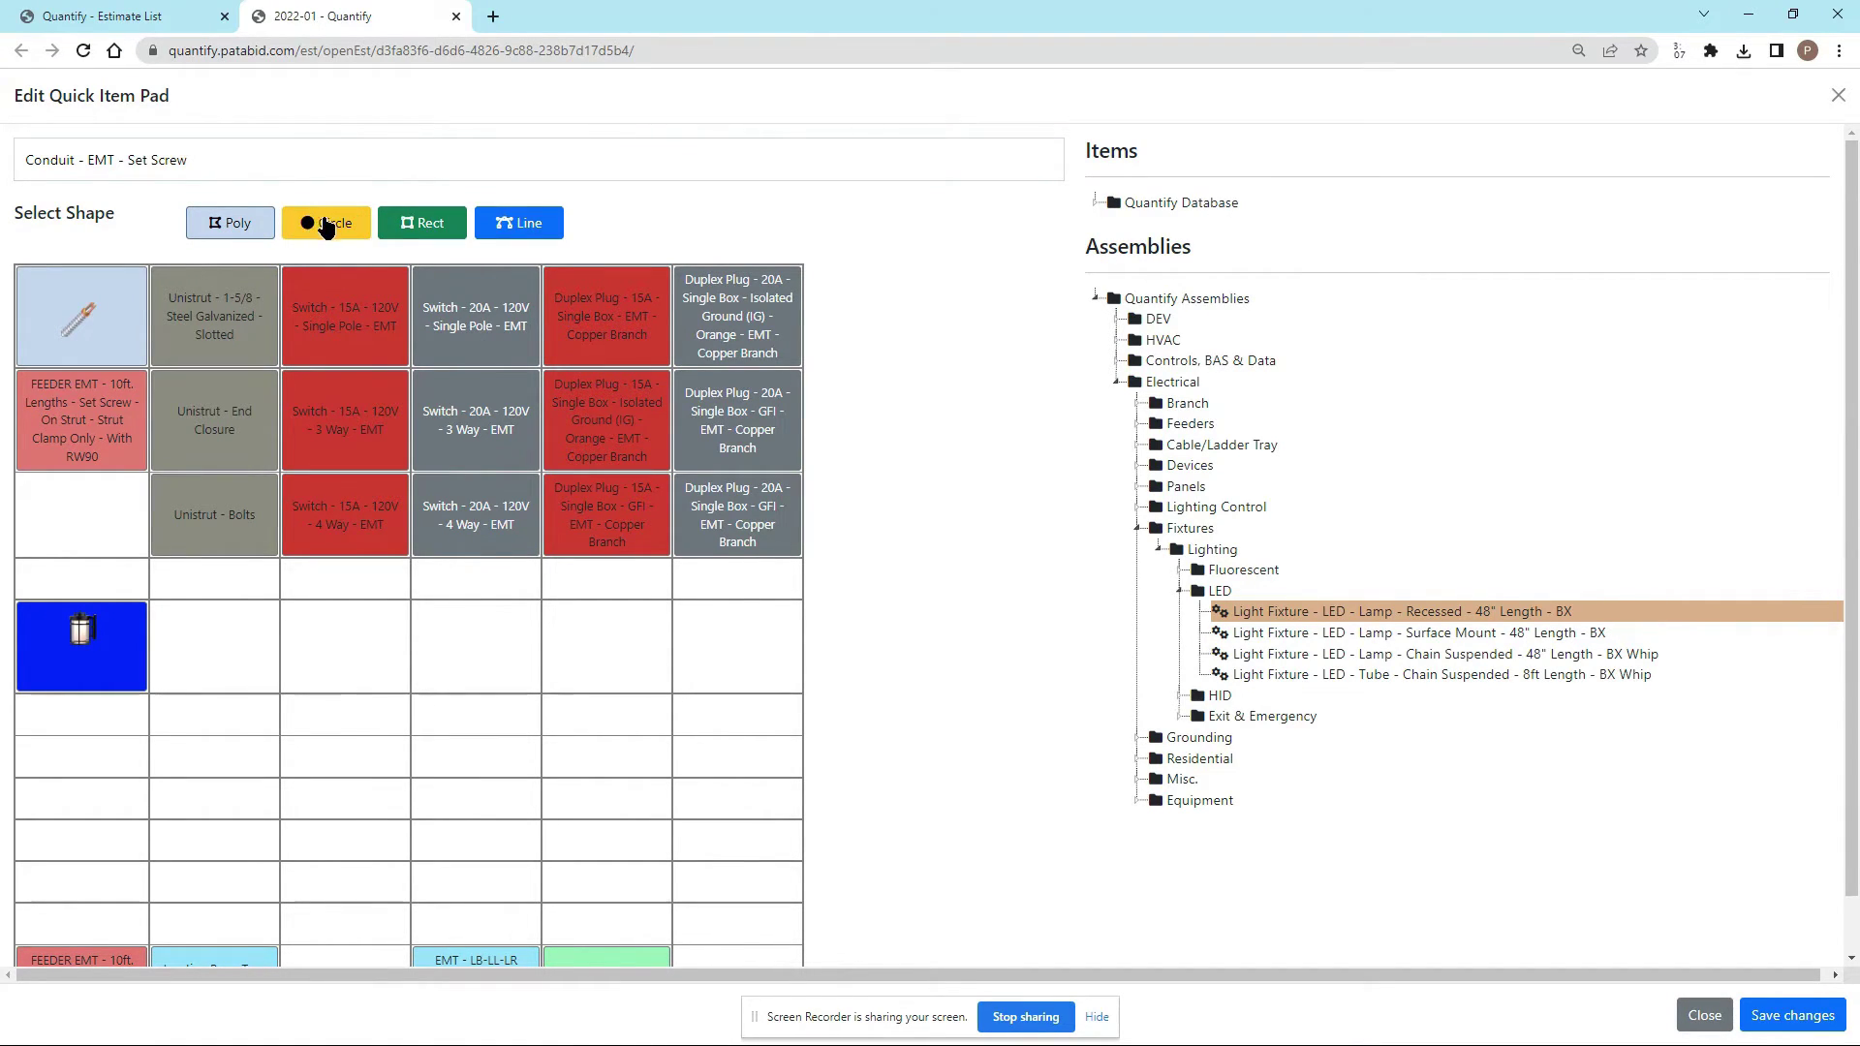
{"action": "left_click_drag", "start_coordinate": [416, 225], "coordinate": [102, 664]}
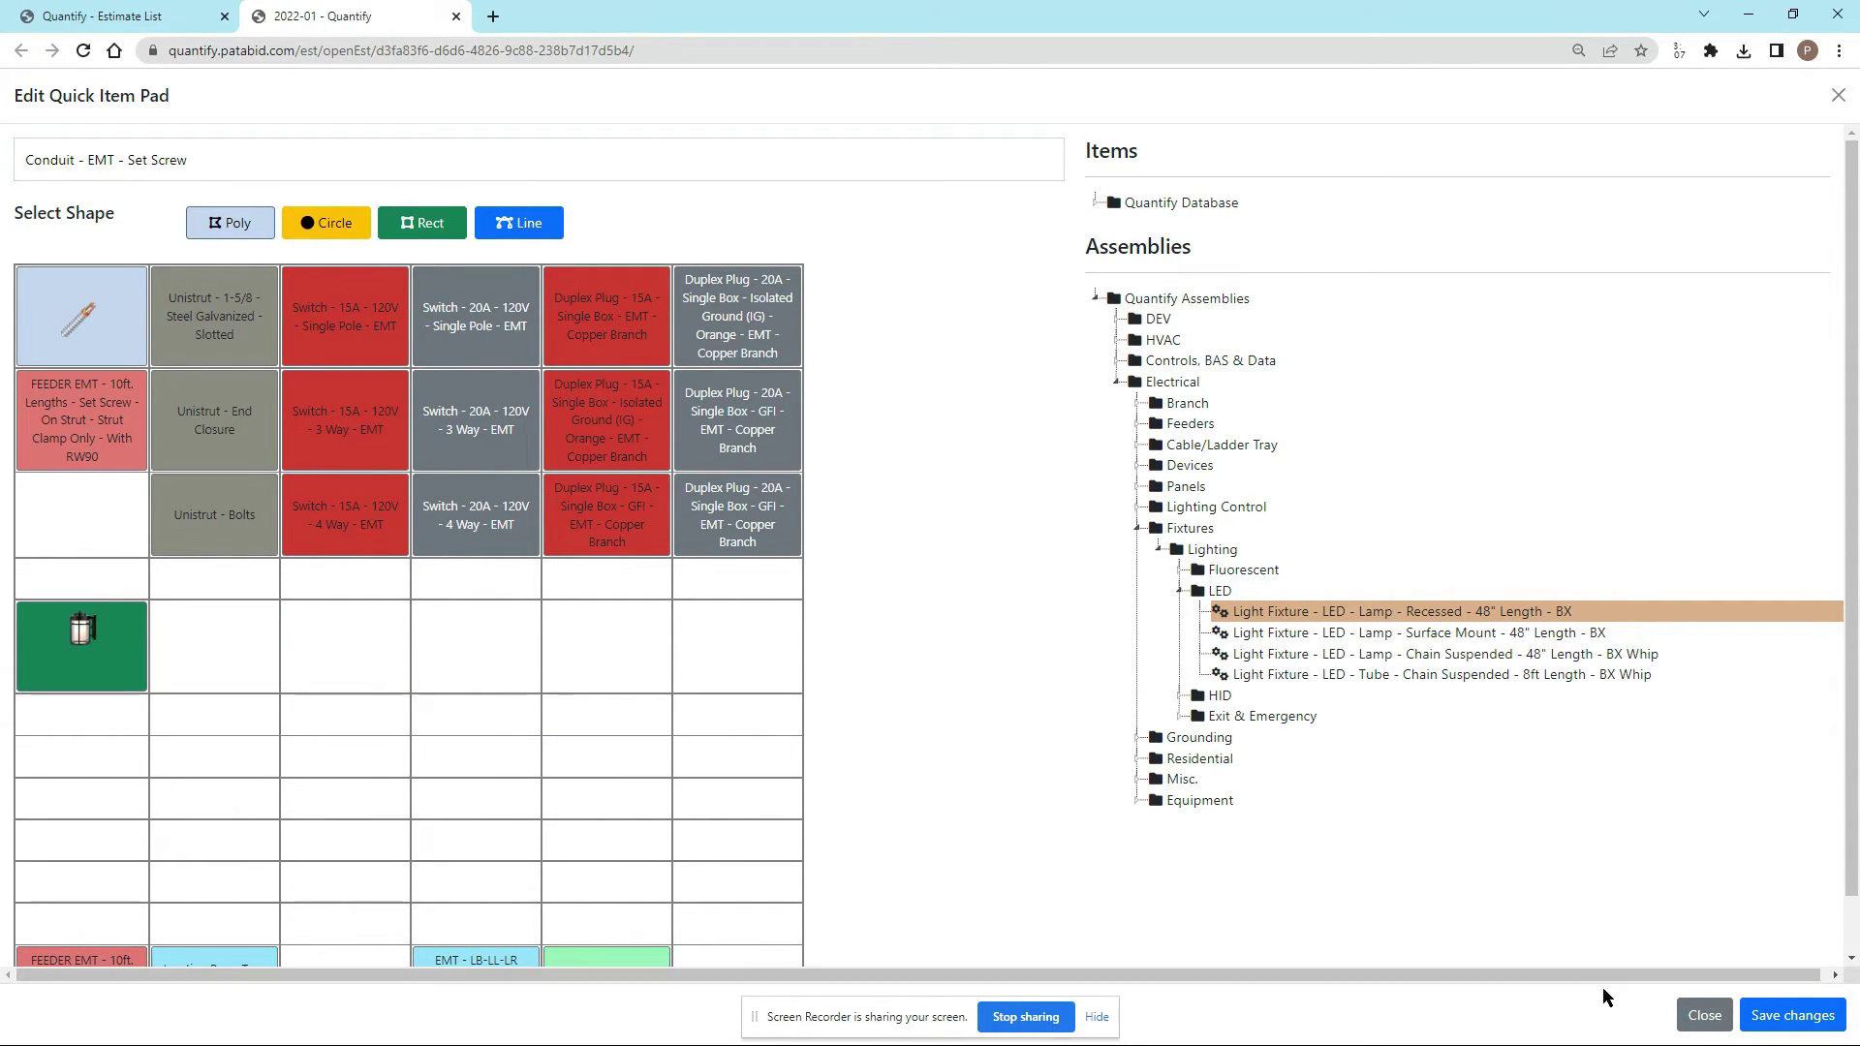
Step: Save the pad and set the recessed LED fixture to 2 lamps with tag FS1
{"action": "left_click", "coordinate": [1791, 1015]}
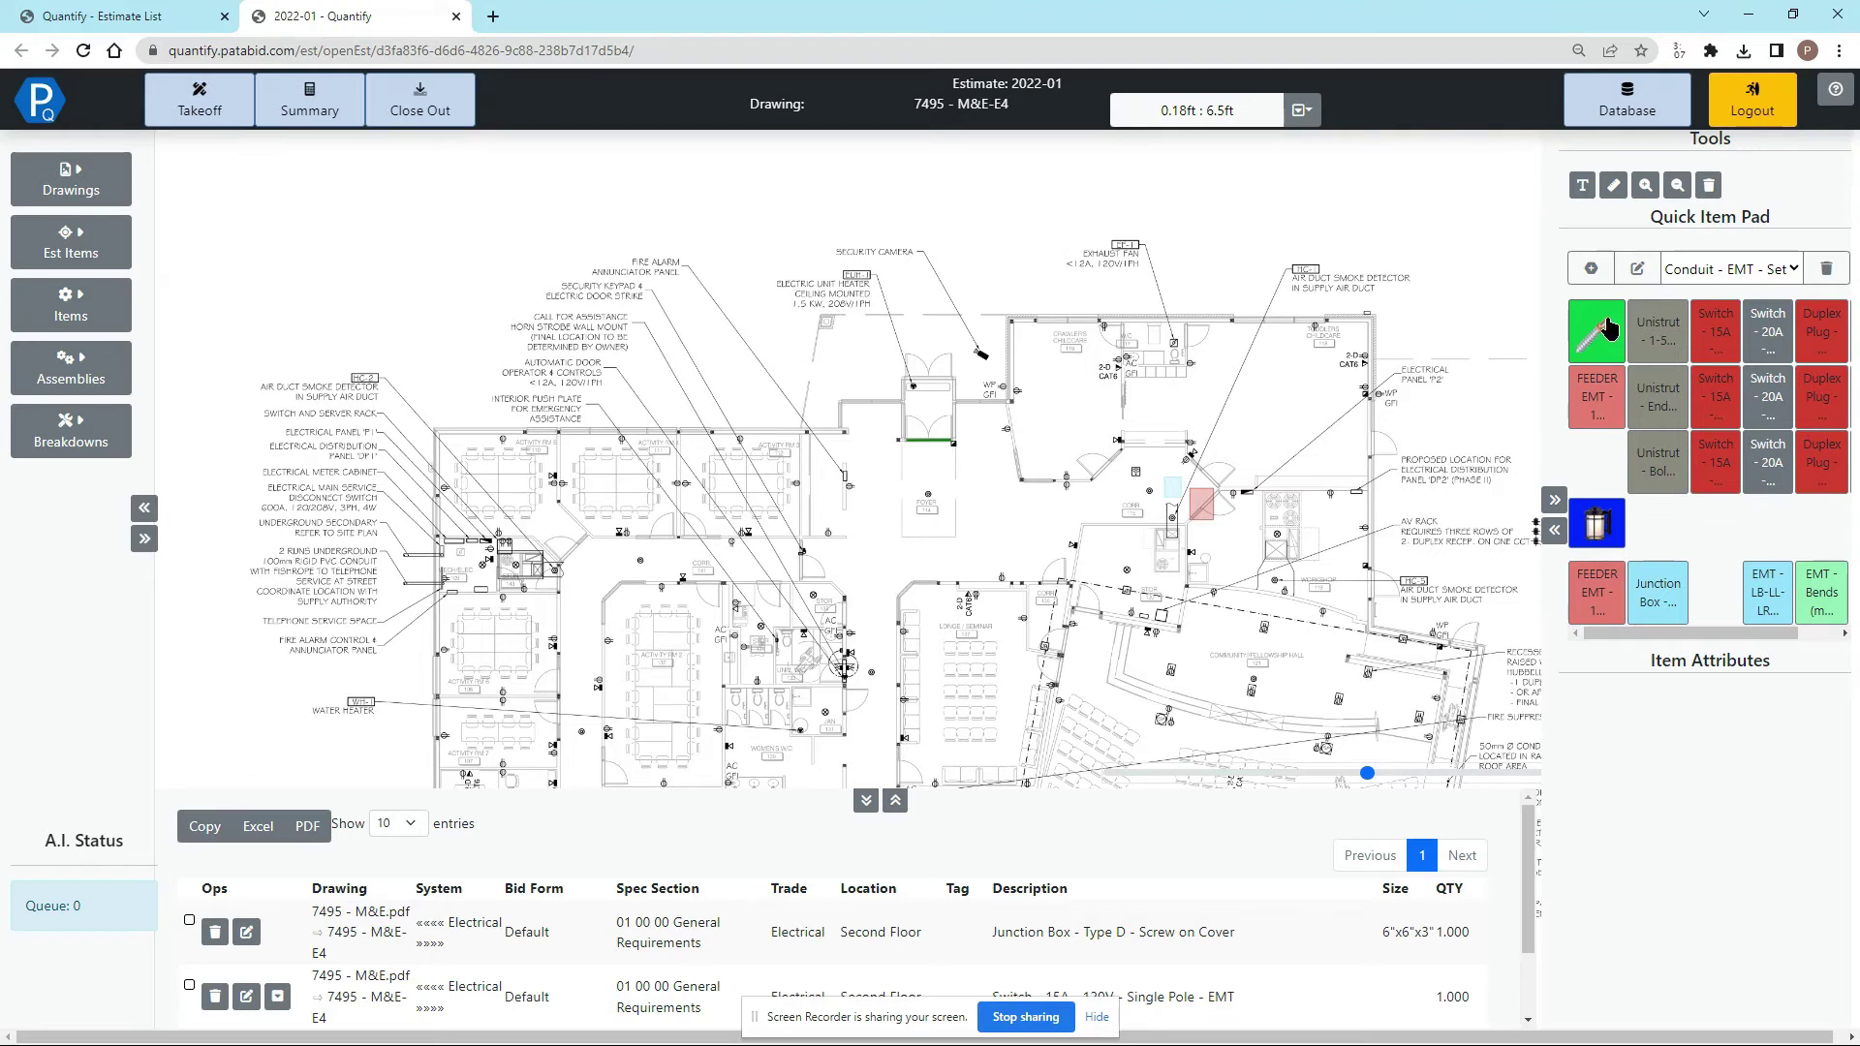
{"action": "left_click", "coordinate": [1605, 528]}
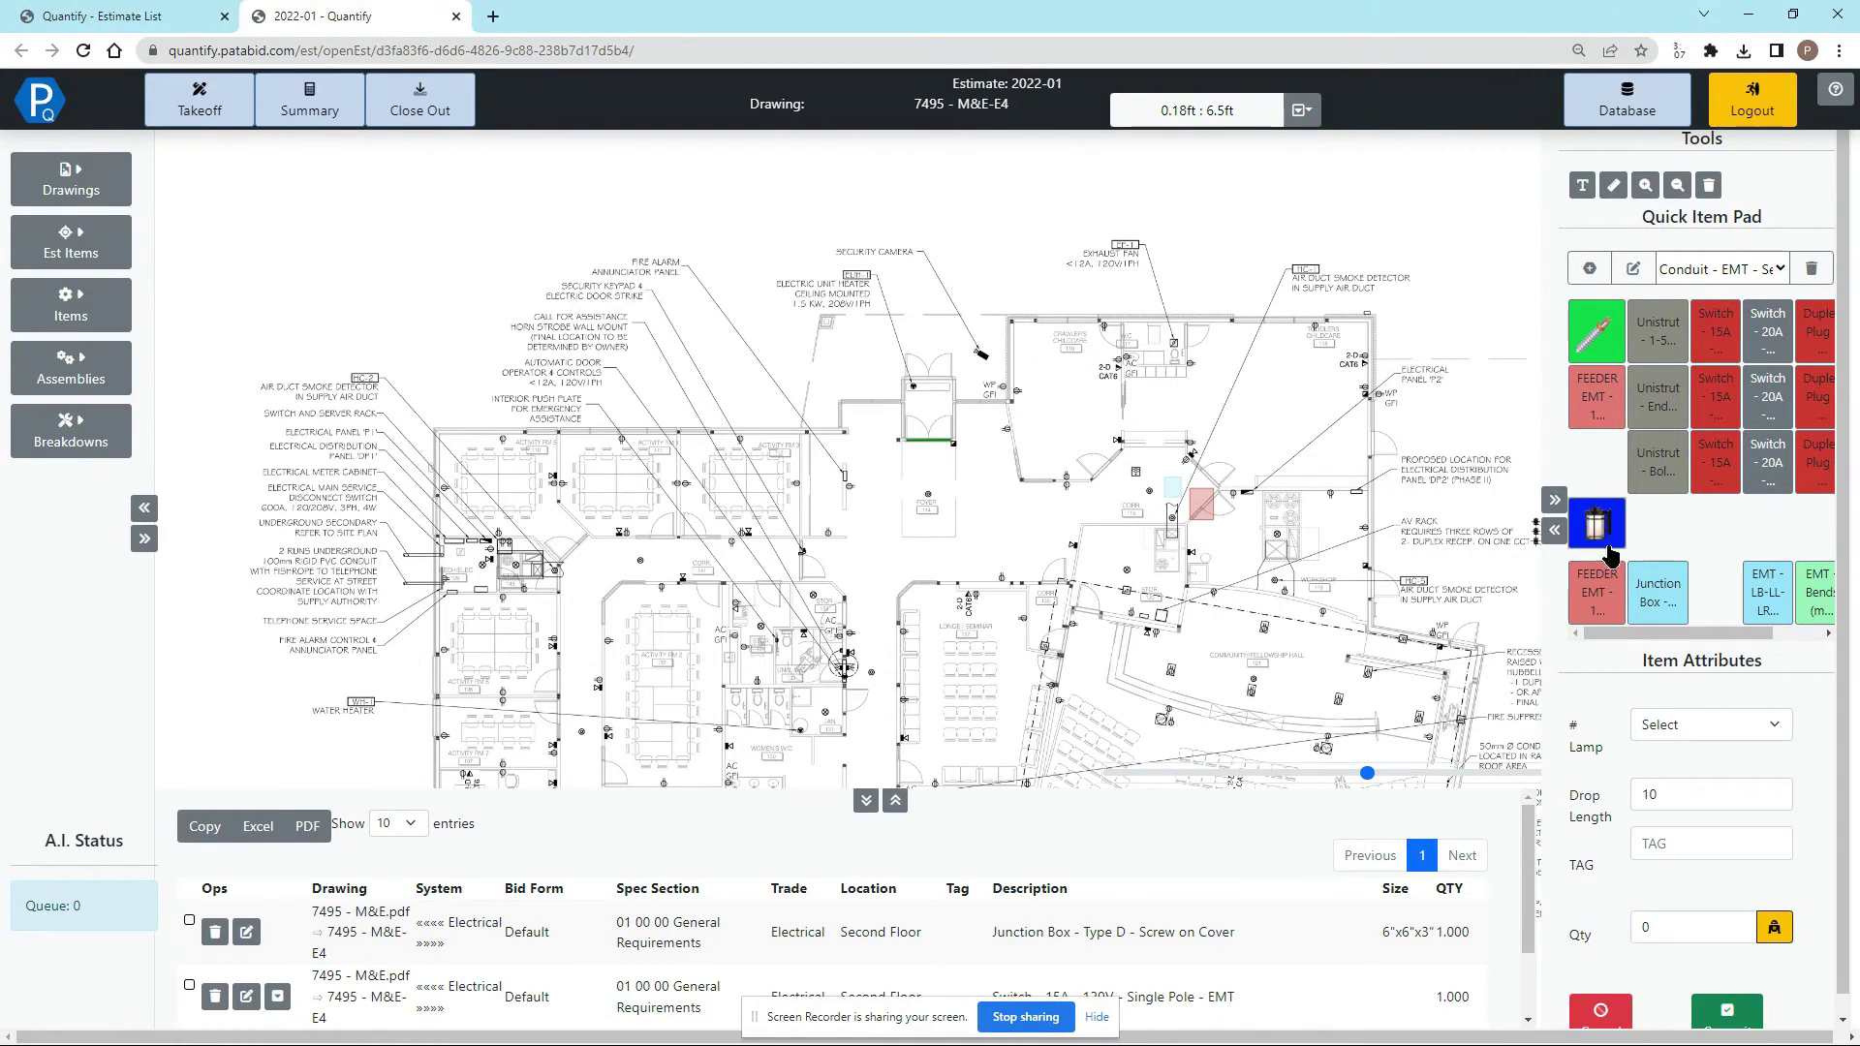
{"action": "left_click", "coordinate": [1678, 726]}
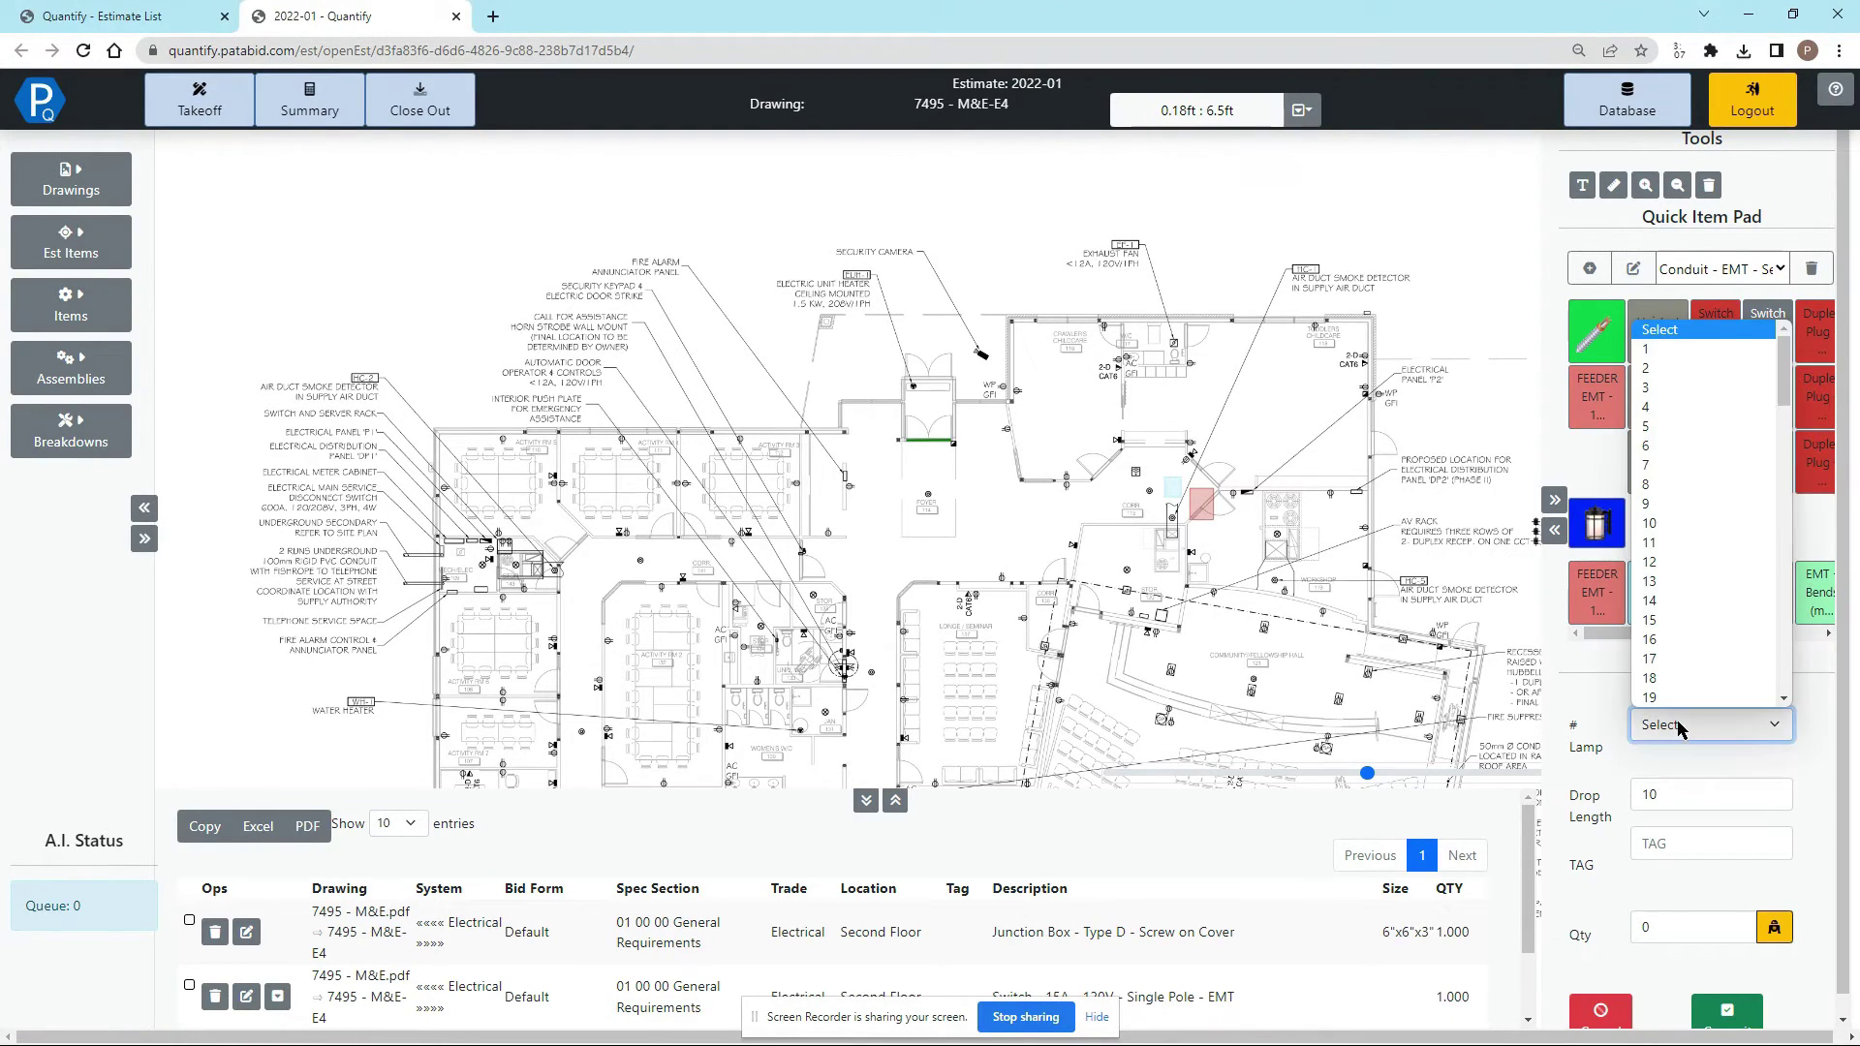
{"action": "left_click", "coordinate": [1686, 368]}
{"action": "left_click", "coordinate": [1679, 841]}
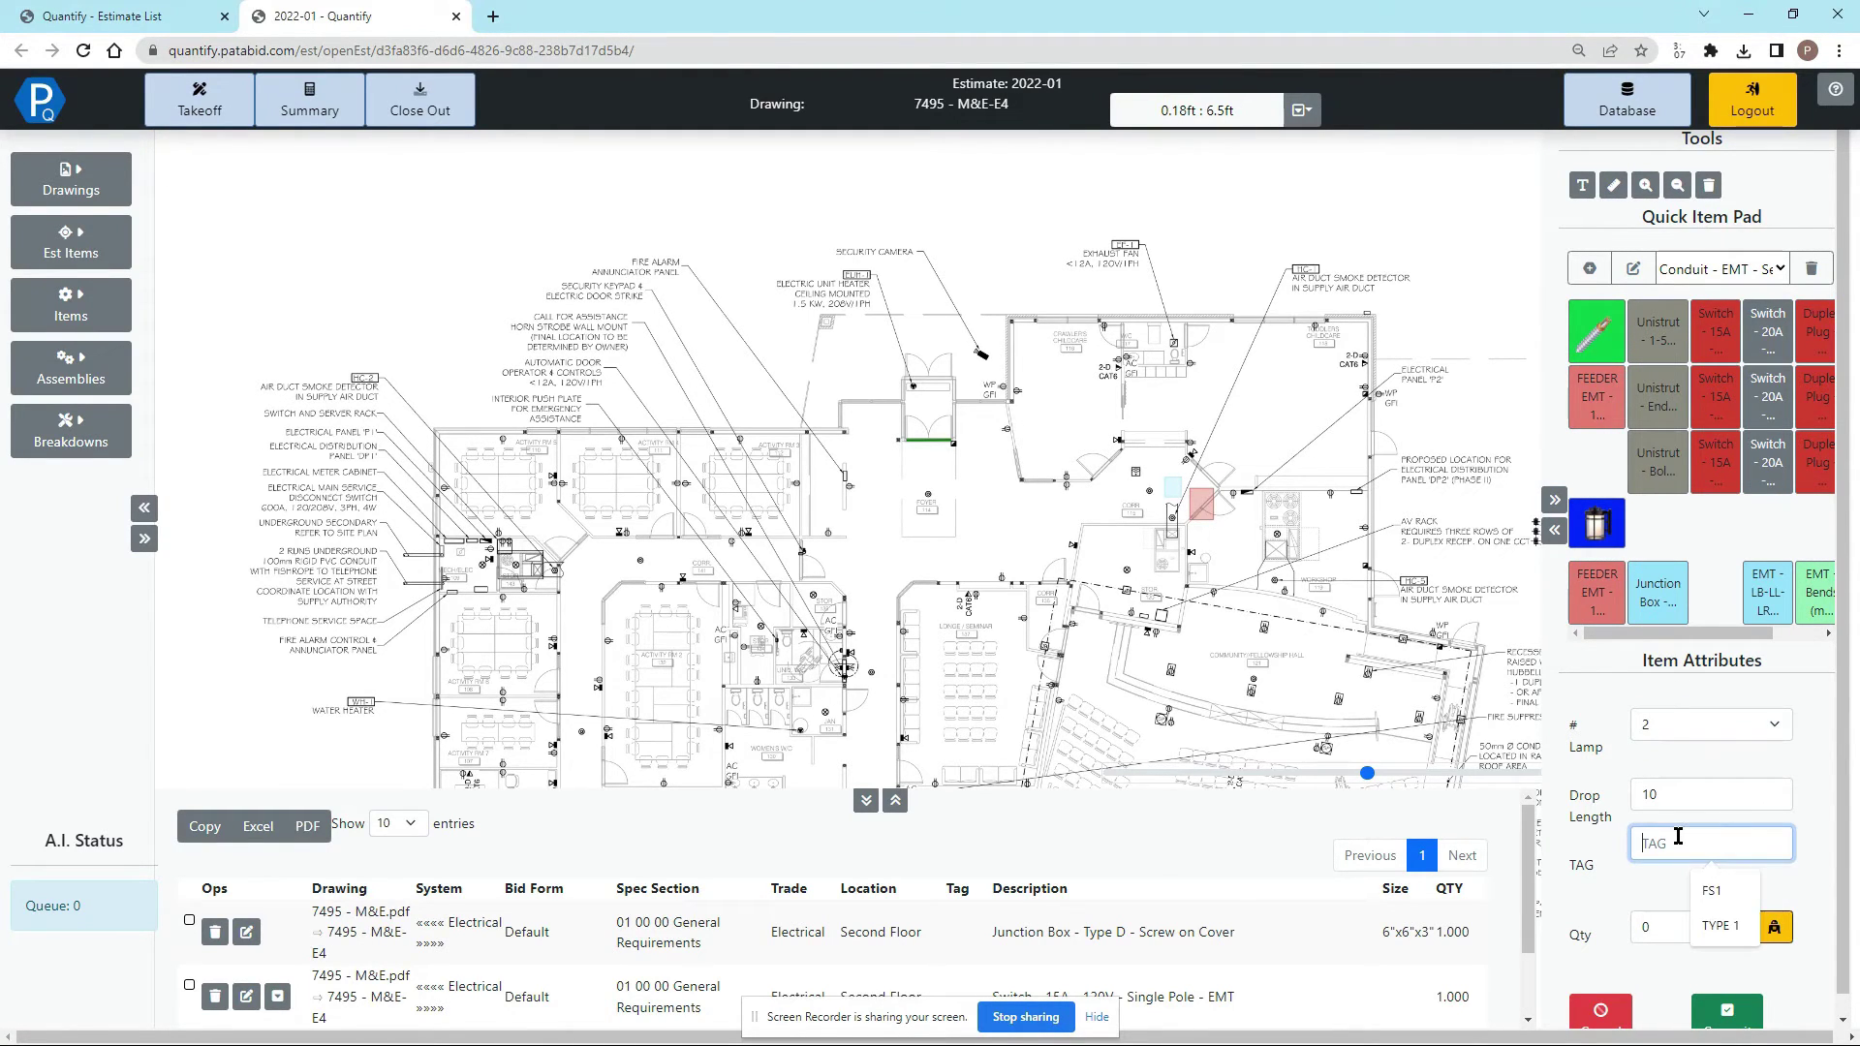
{"action": "type", "text": "FS1"}
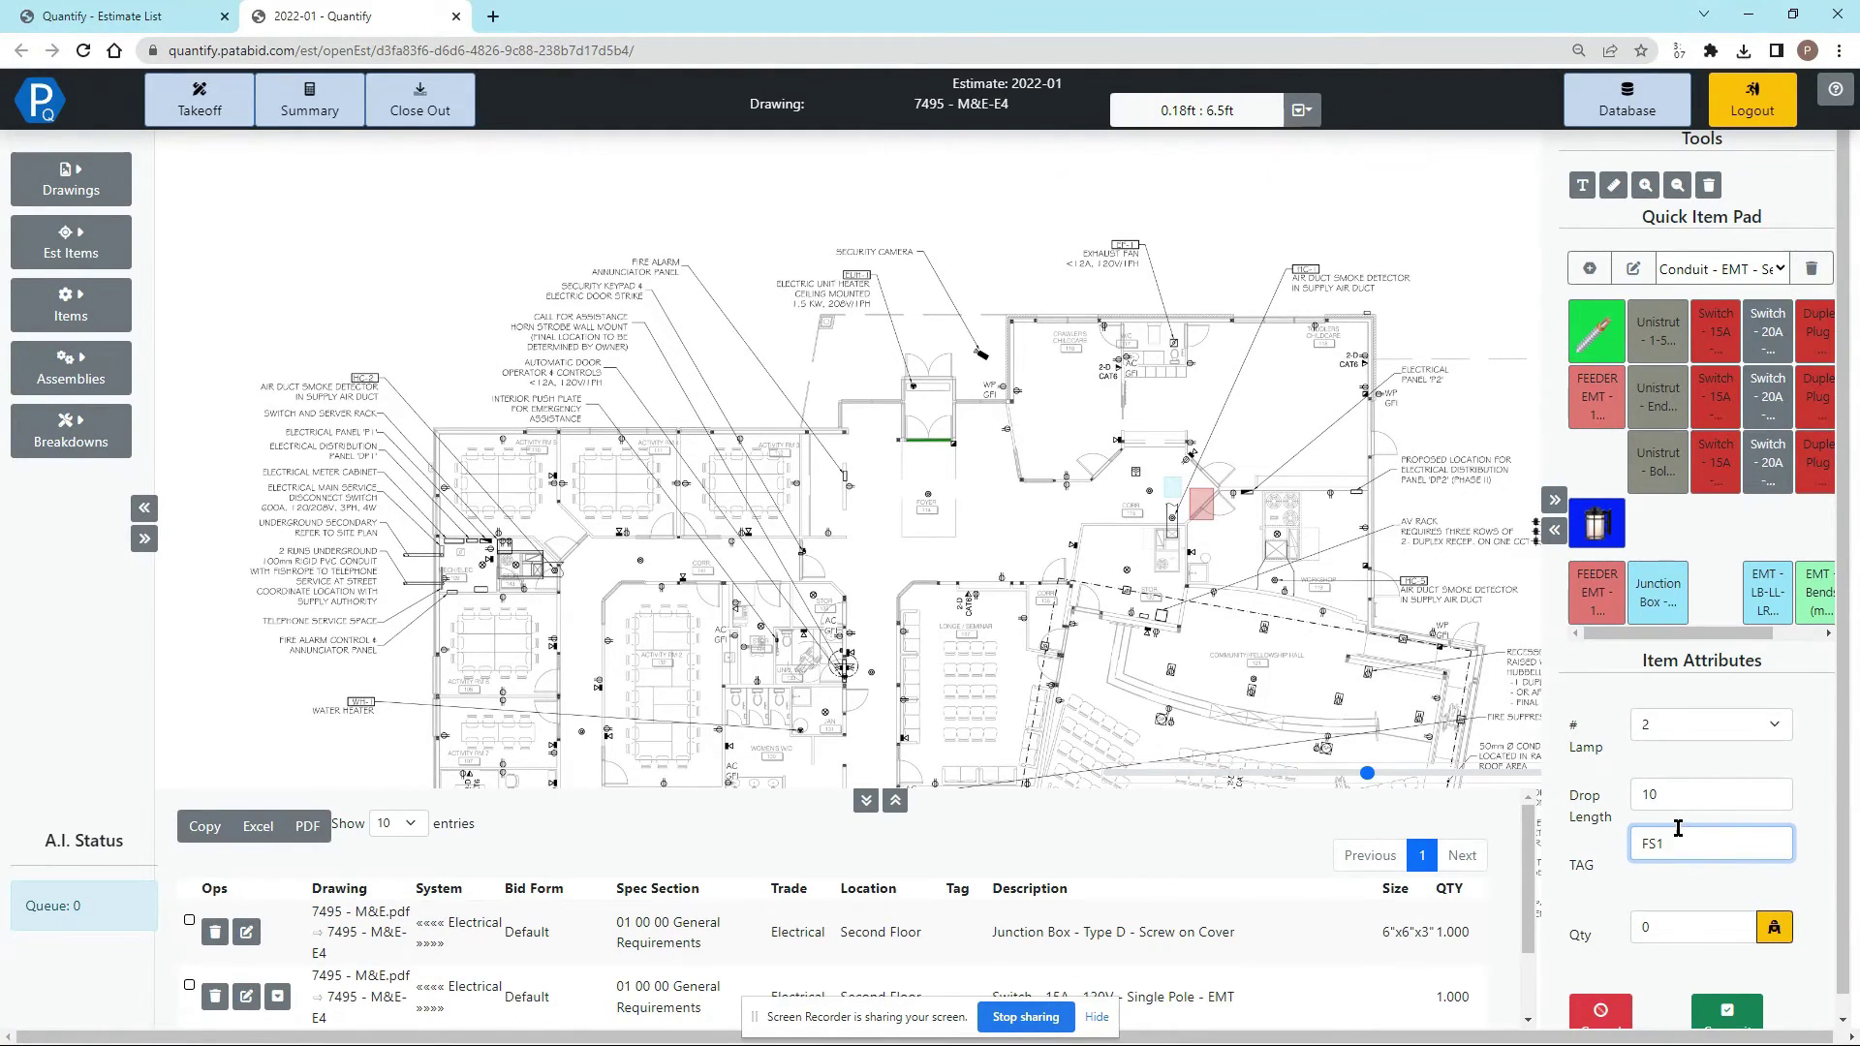
Step: Draw six FS1 fixture rectangles over the recessed lights on the floor plan
{"action": "mouse_move", "coordinate": [1123, 598]}
{"action": "left_mouse_down"}
{"action": "mouse_move", "coordinate": [1262, 707]}
{"action": "mouse_move", "coordinate": [1308, 608]}
{"action": "mouse_move", "coordinate": [1256, 635]}
{"action": "mouse_move", "coordinate": [1178, 627]}
{"action": "left_mouse_up"}
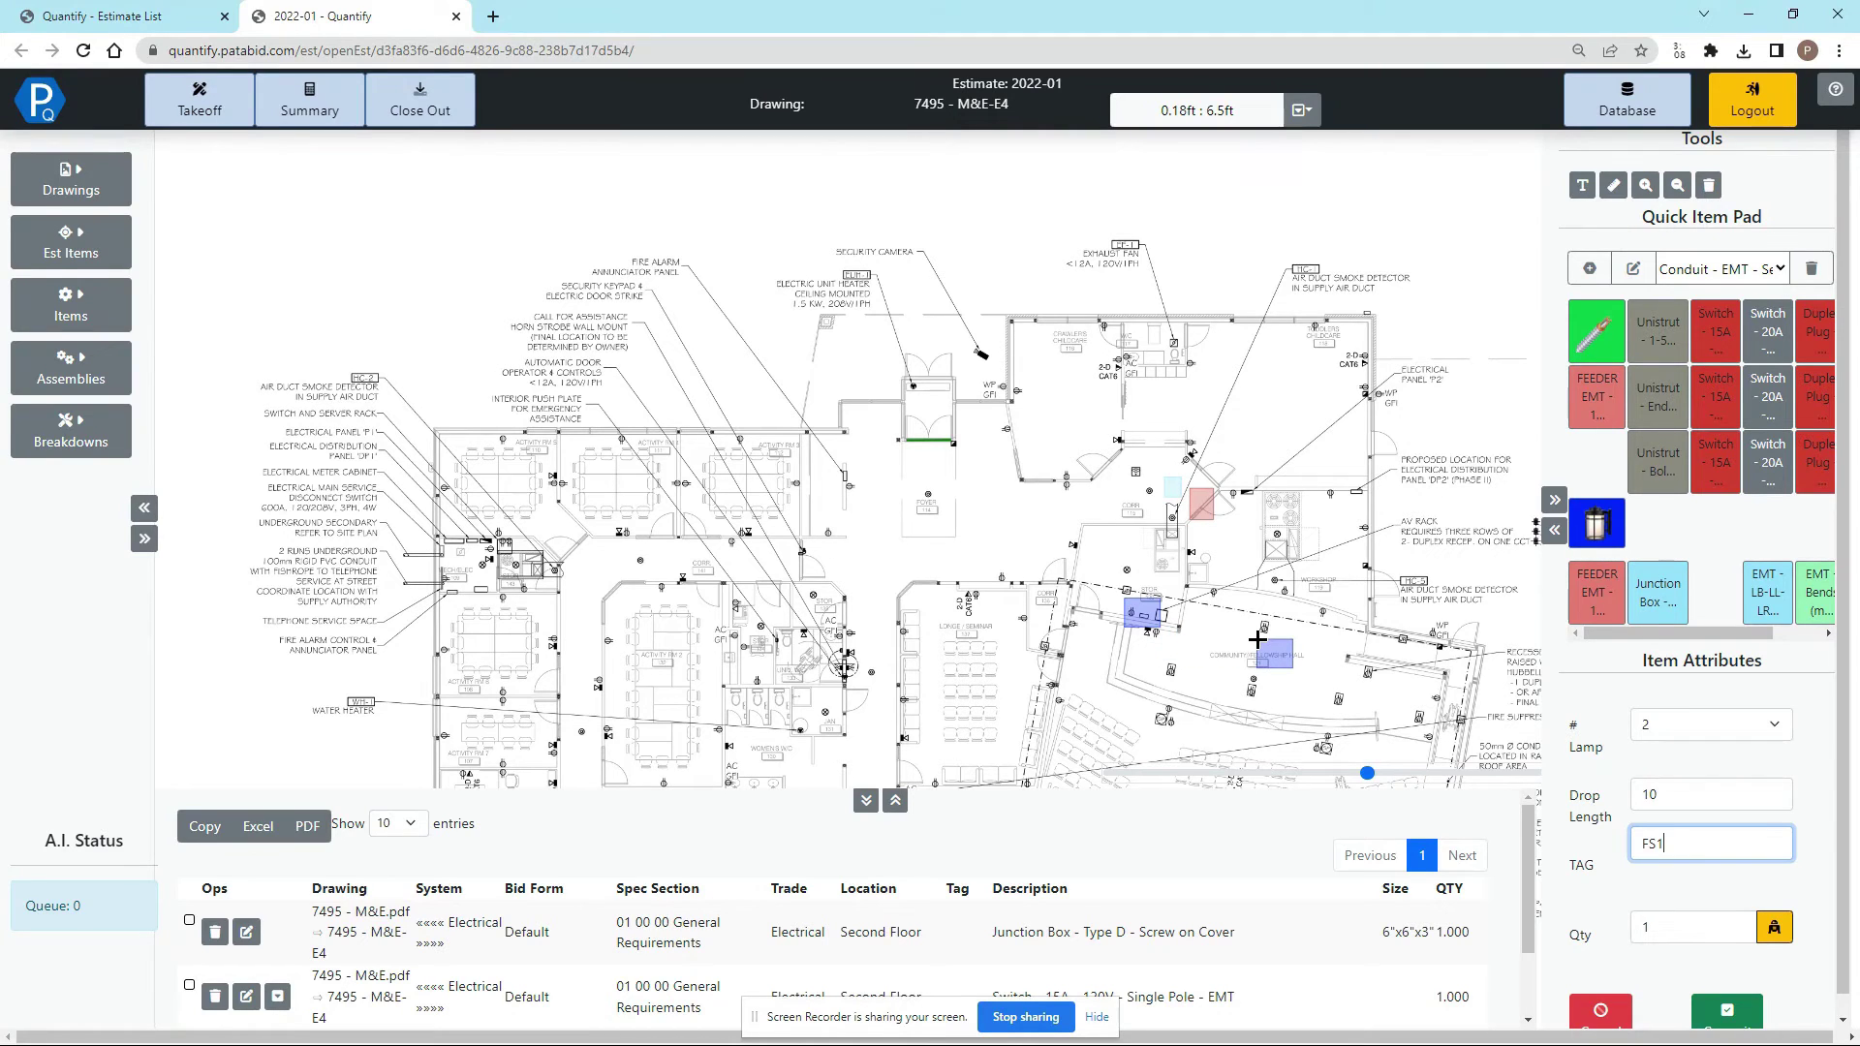
{"action": "left_click_drag", "start_coordinate": [1191, 598], "coordinate": [1300, 675]}
{"action": "left_click", "coordinate": [1193, 649]}
{"action": "left_click", "coordinate": [1123, 648]}
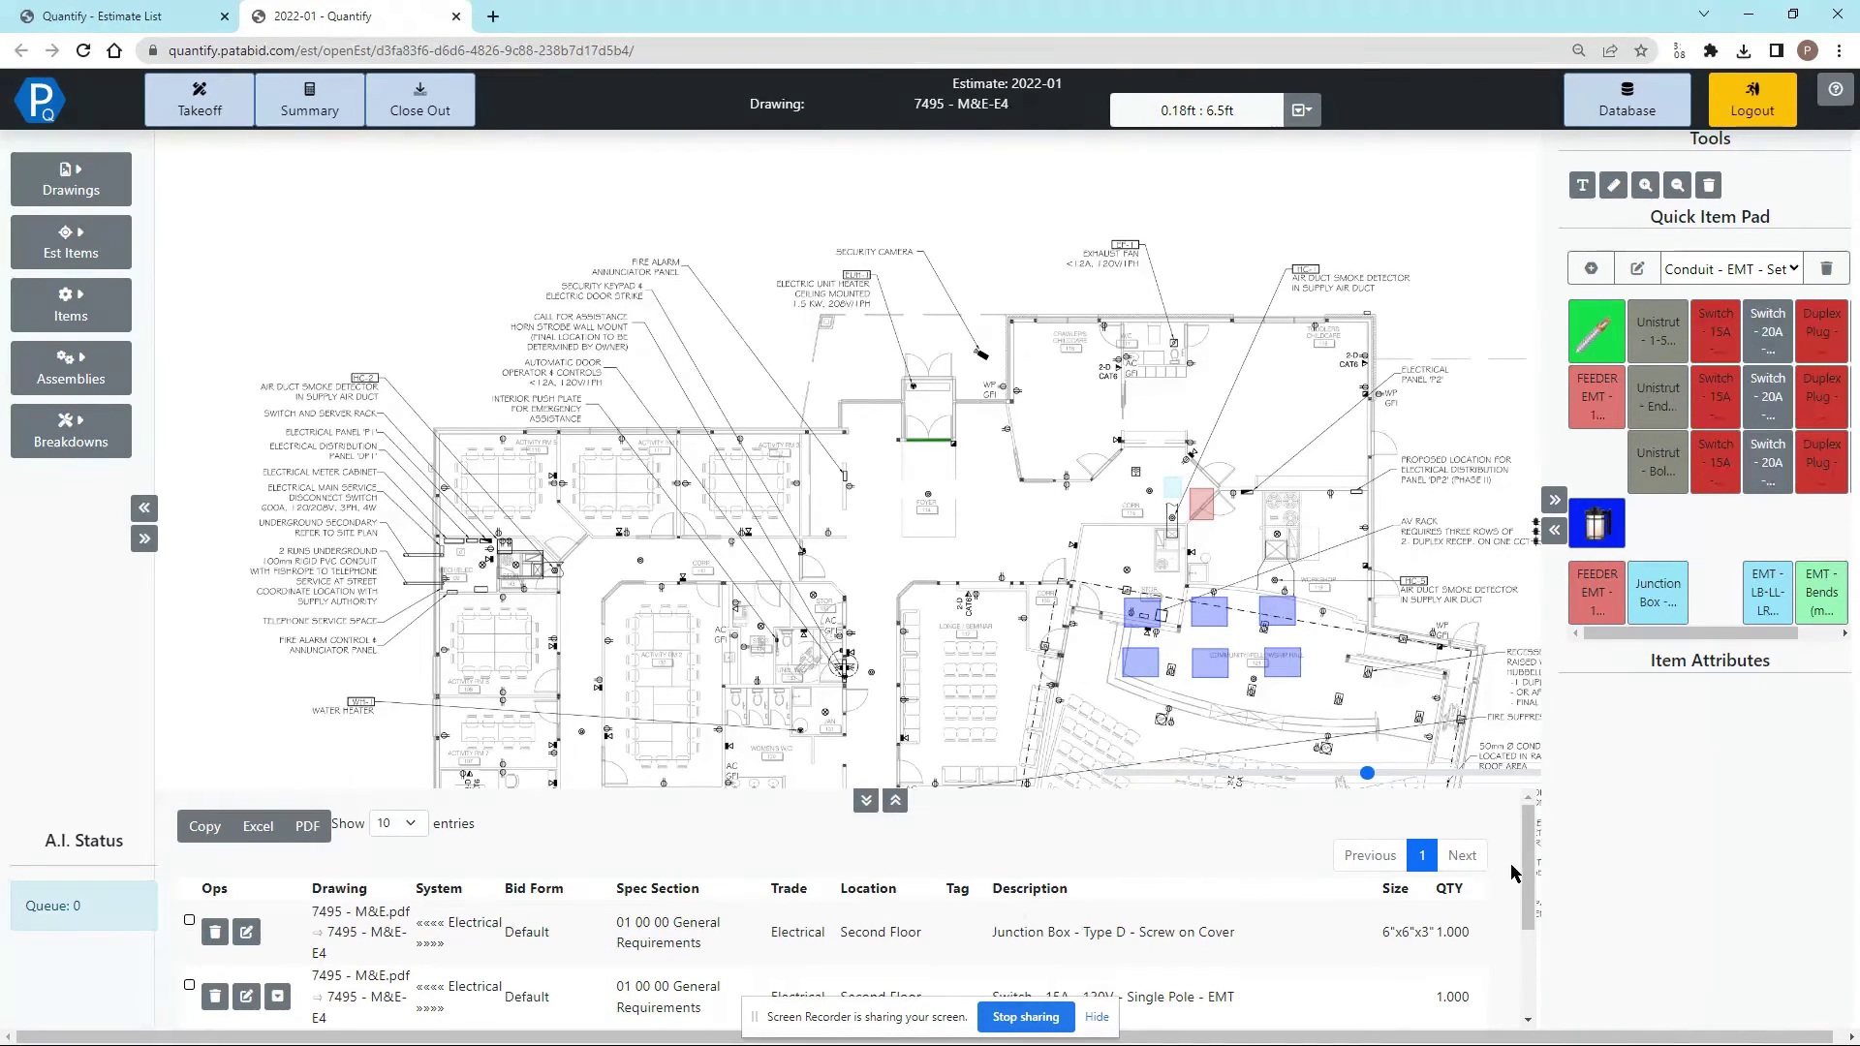
Step: Expand the FS1 recessed 48" LED fixture row (quantity 6) to see its components
{"action": "scroll", "coordinate": [1535, 903], "scroll_direction": "down", "scroll_amount": 1}
{"action": "scroll", "coordinate": [1533, 900], "scroll_direction": "down", "scroll_amount": 2}
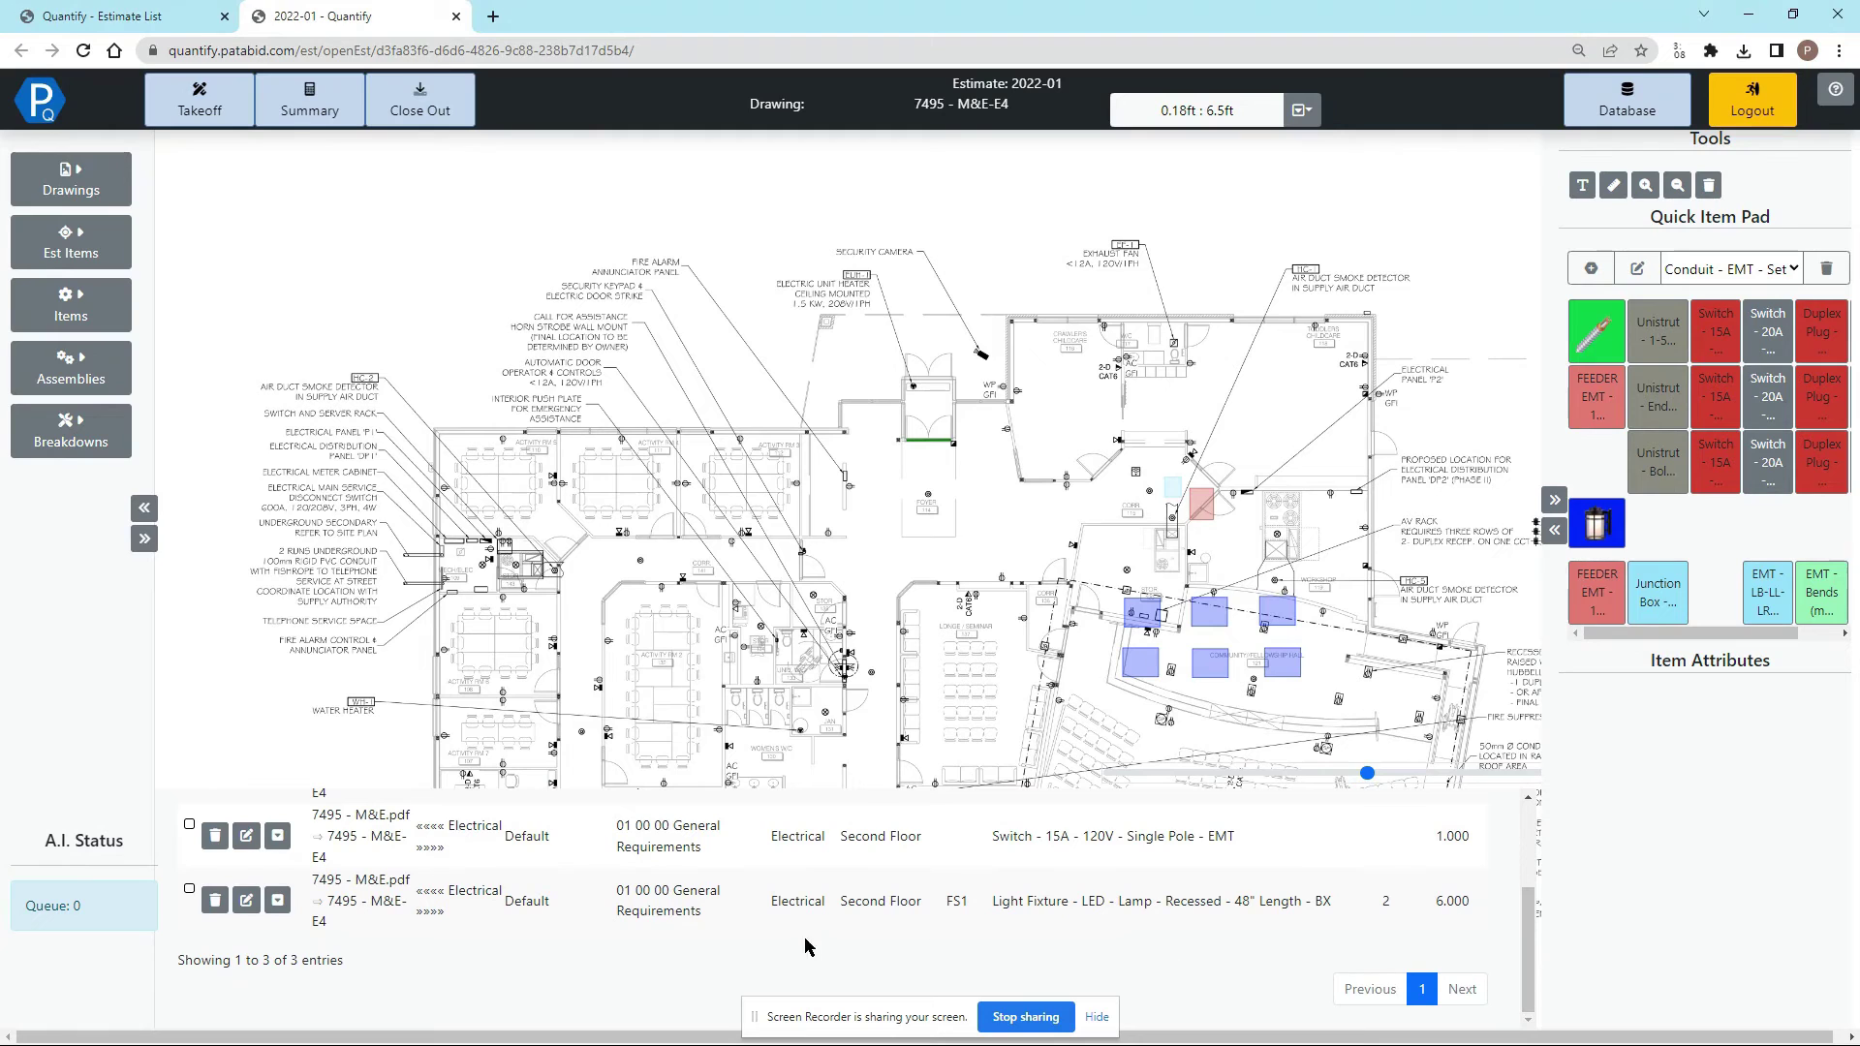
{"action": "left_click", "coordinate": [276, 903]}
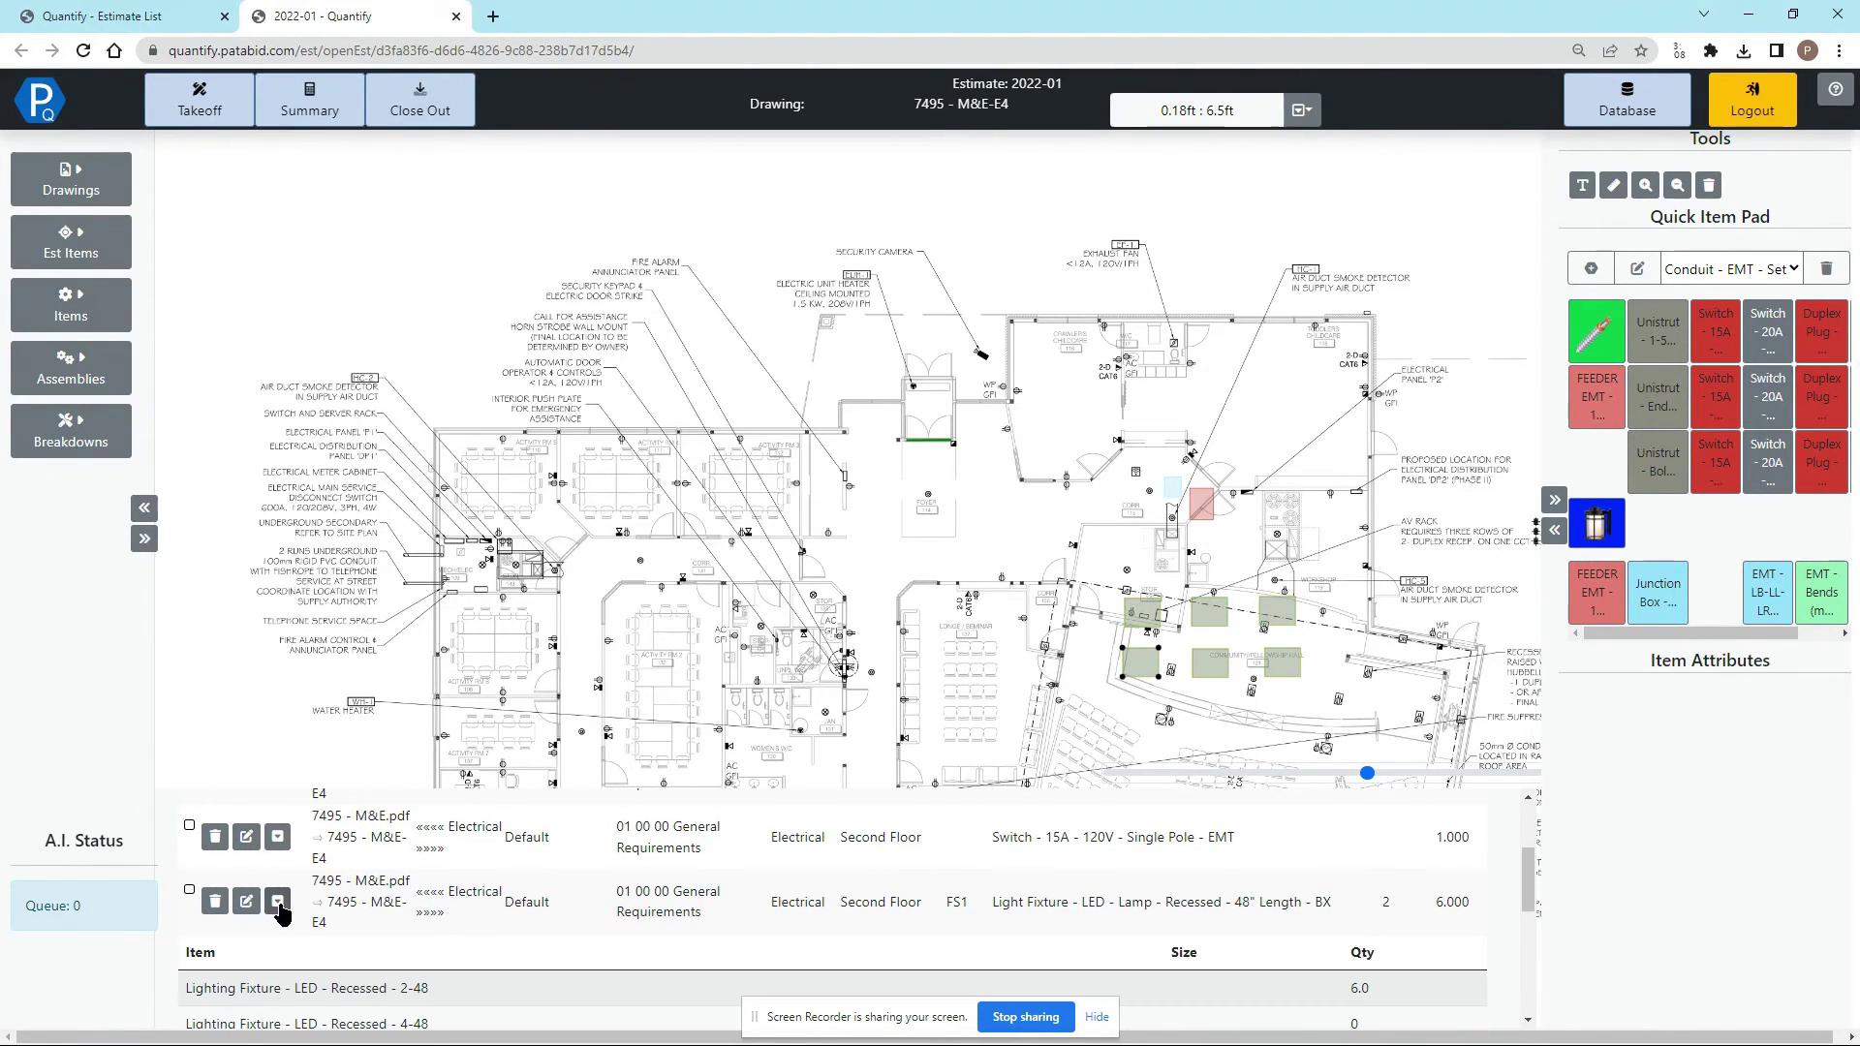
{"action": "scroll", "coordinate": [1525, 903], "scroll_direction": "down", "scroll_amount": 1}
{"action": "left_click_drag", "start_coordinate": [1526, 903], "coordinate": [1527, 988]}
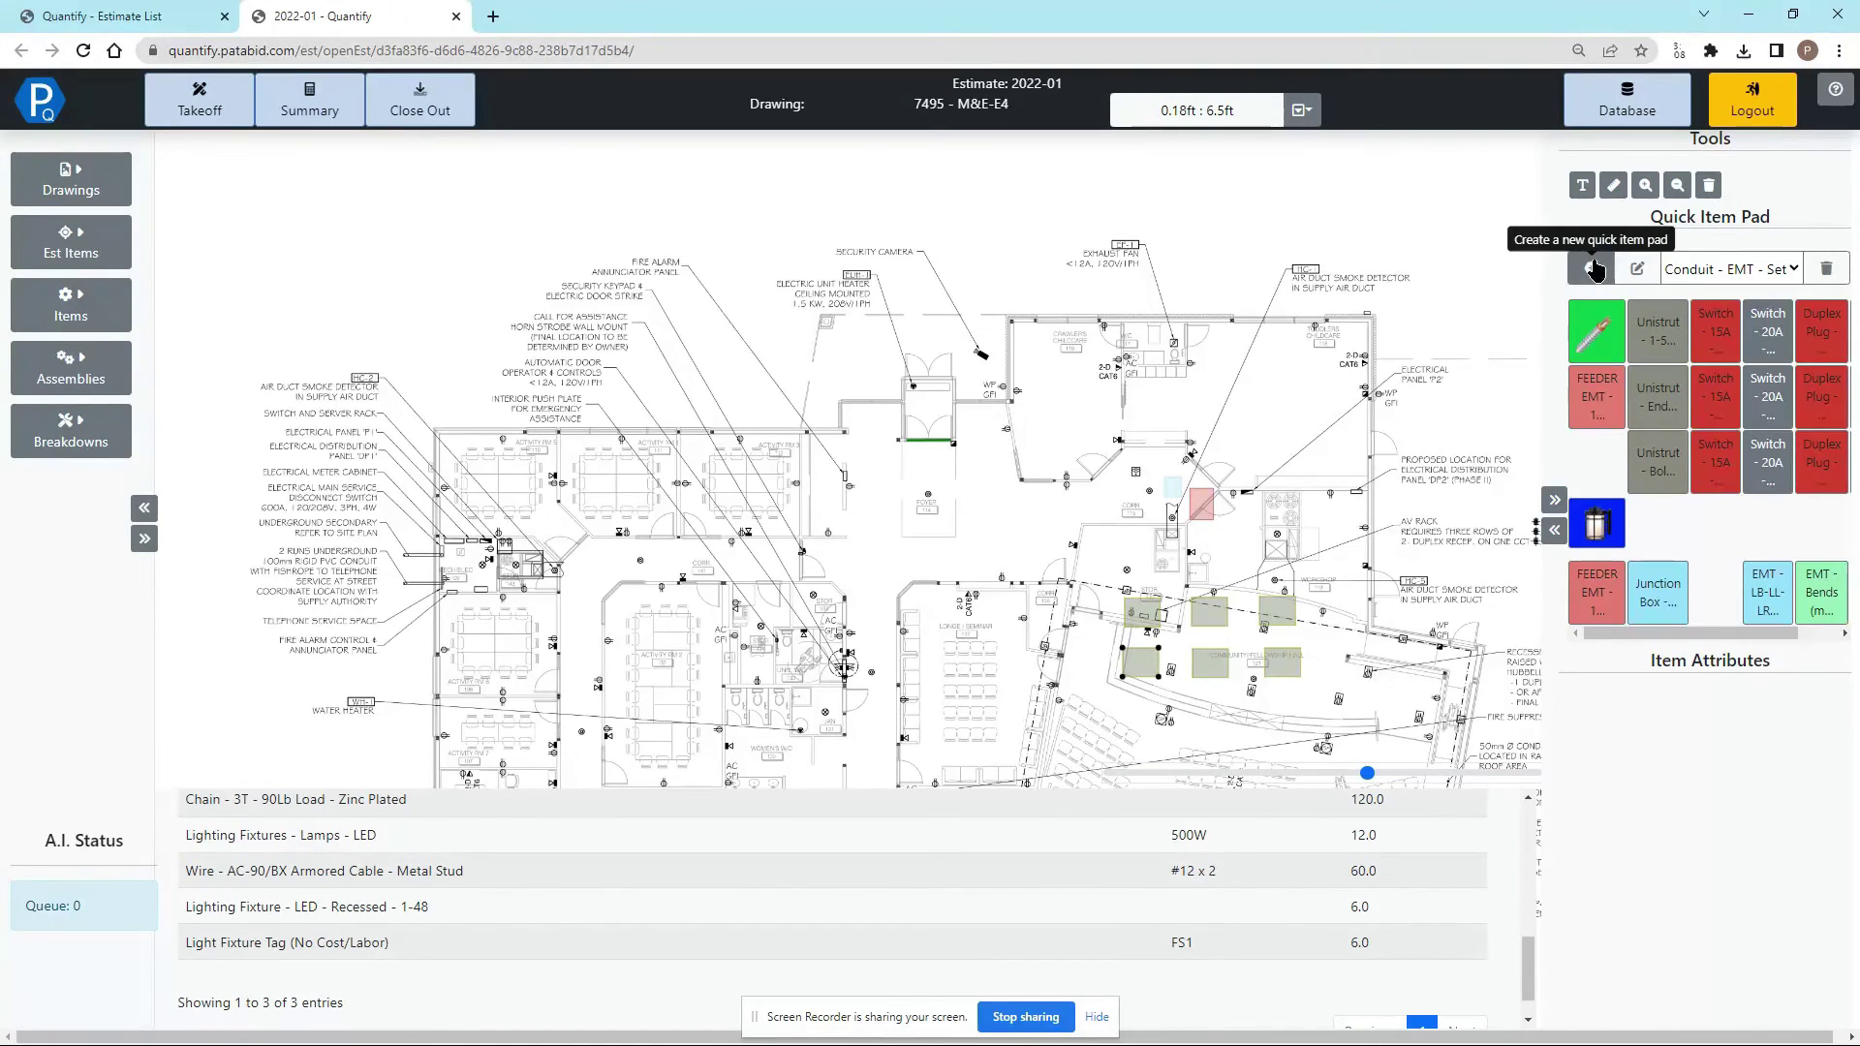
Step: Use the '+' button in the Quick Item Pad panel to create a new pad
{"action": "left_click", "coordinate": [1597, 269]}
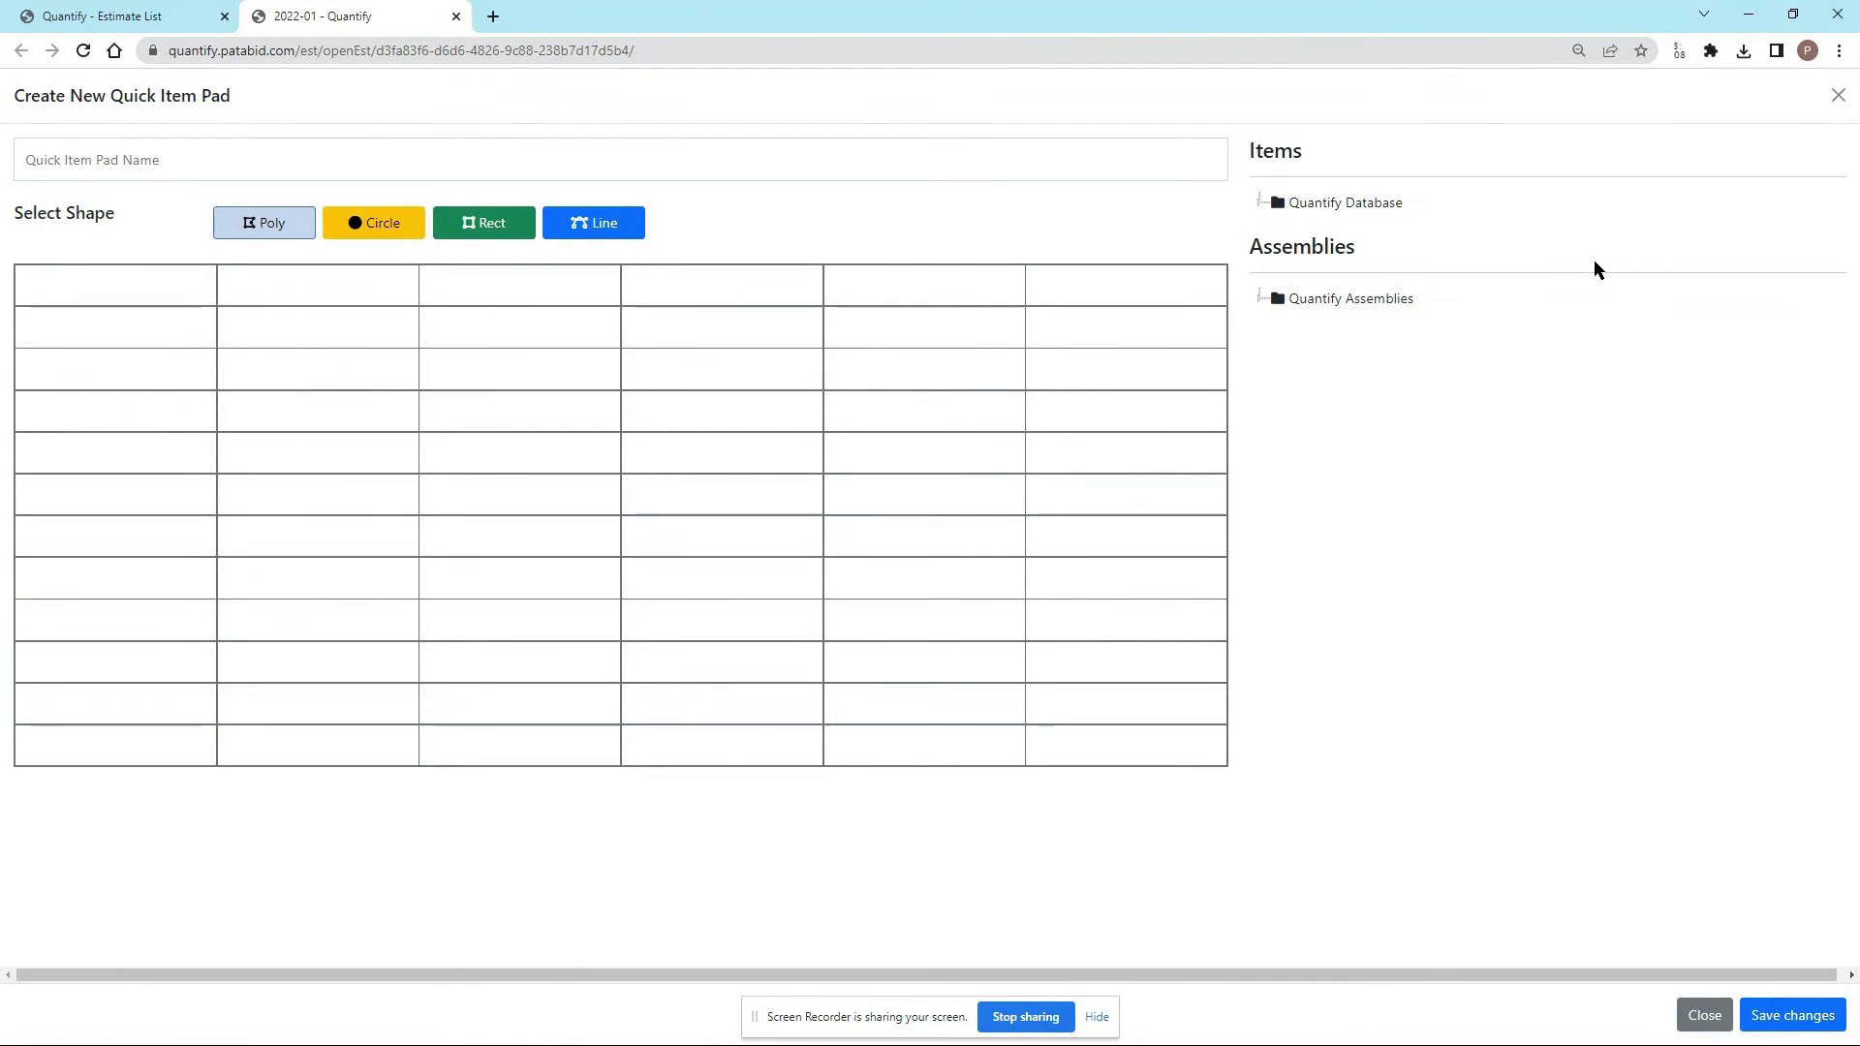